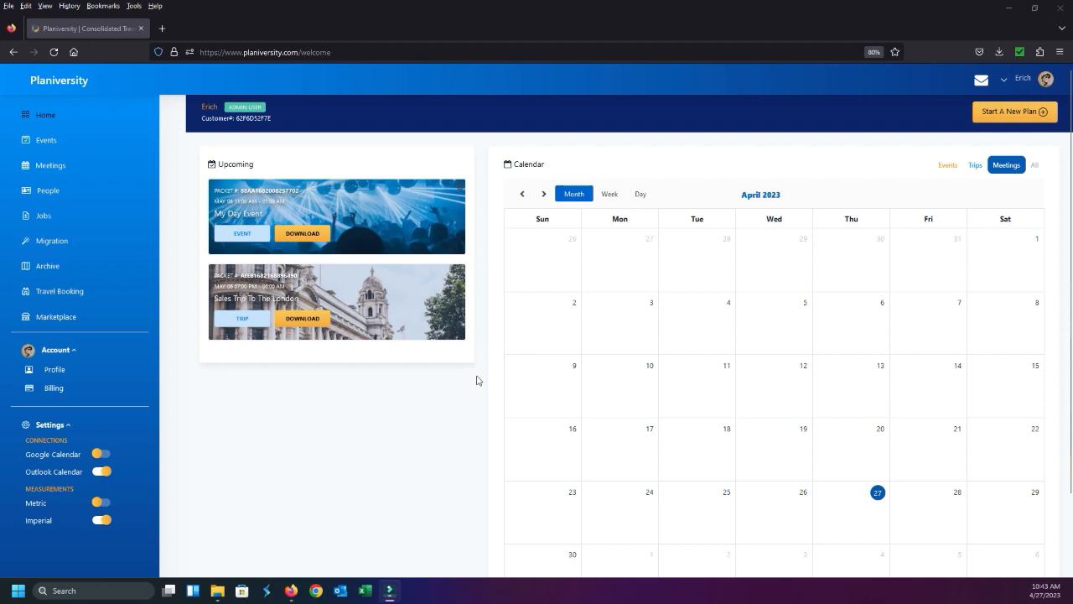
Examine the home dashboard's upcoming plans and monthly calendar at 100% and 80% page zoom
left_click(445, 406)
key("ctrl+0")
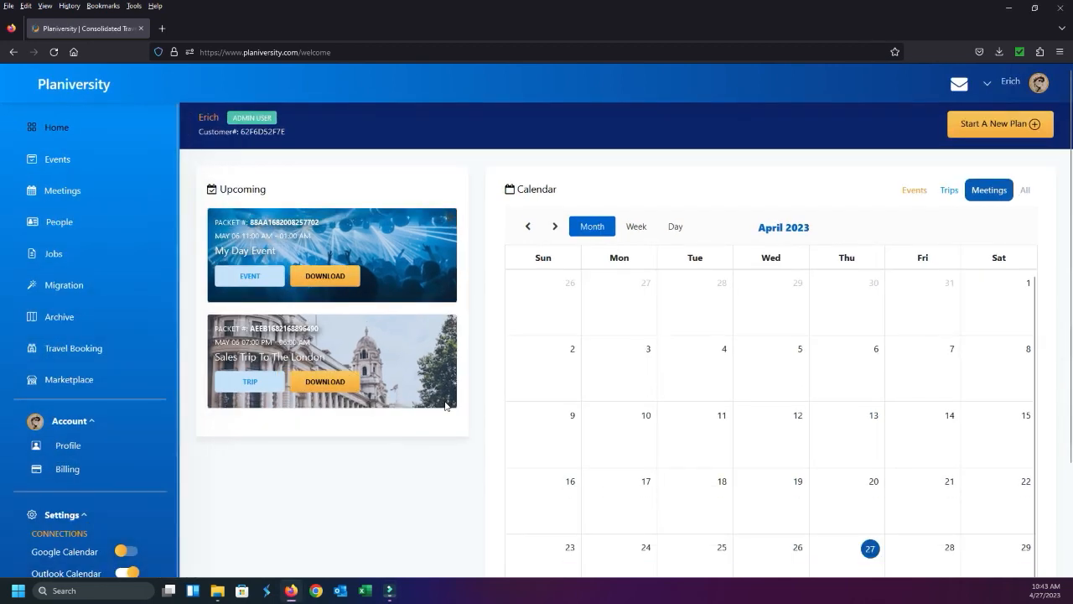
key("ctrl+minus")
key("ctrl+minus")
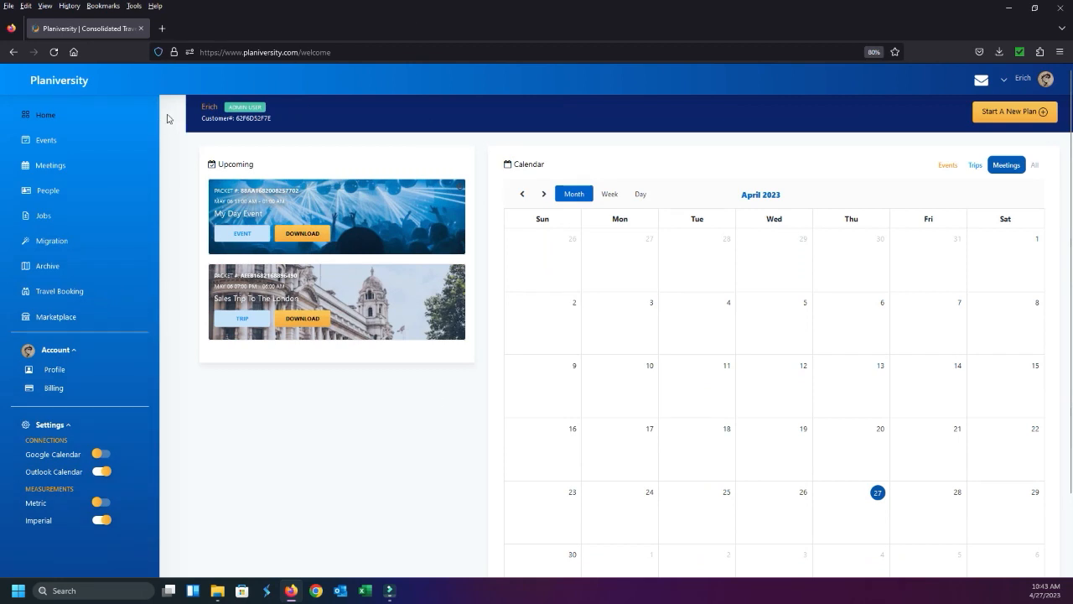
scroll(259, 337, "down", 2)
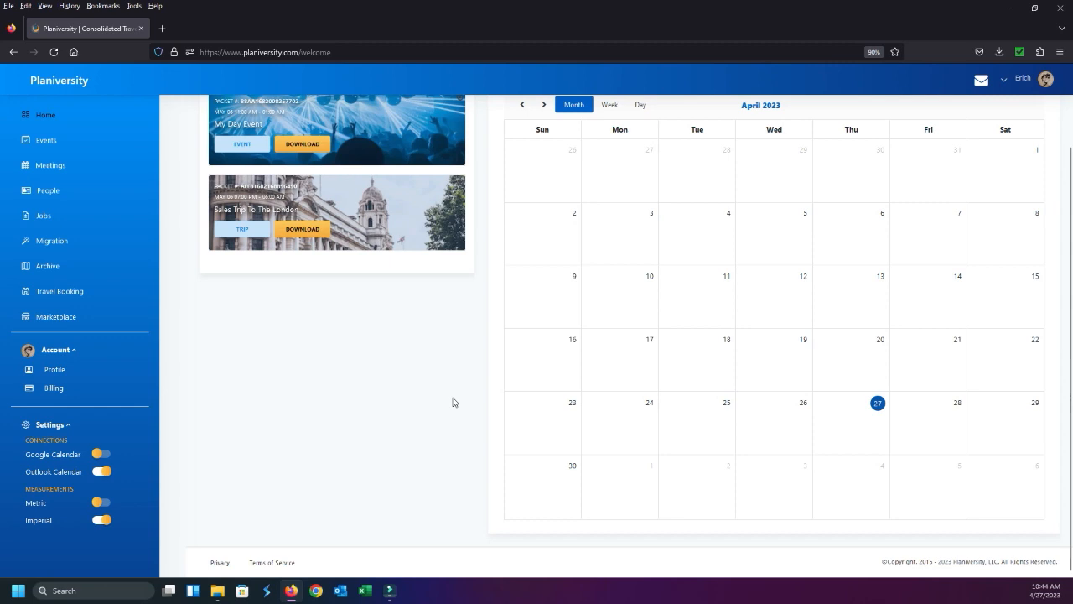
key("ctrl+plus")
scroll(459, 310, "up", 2)
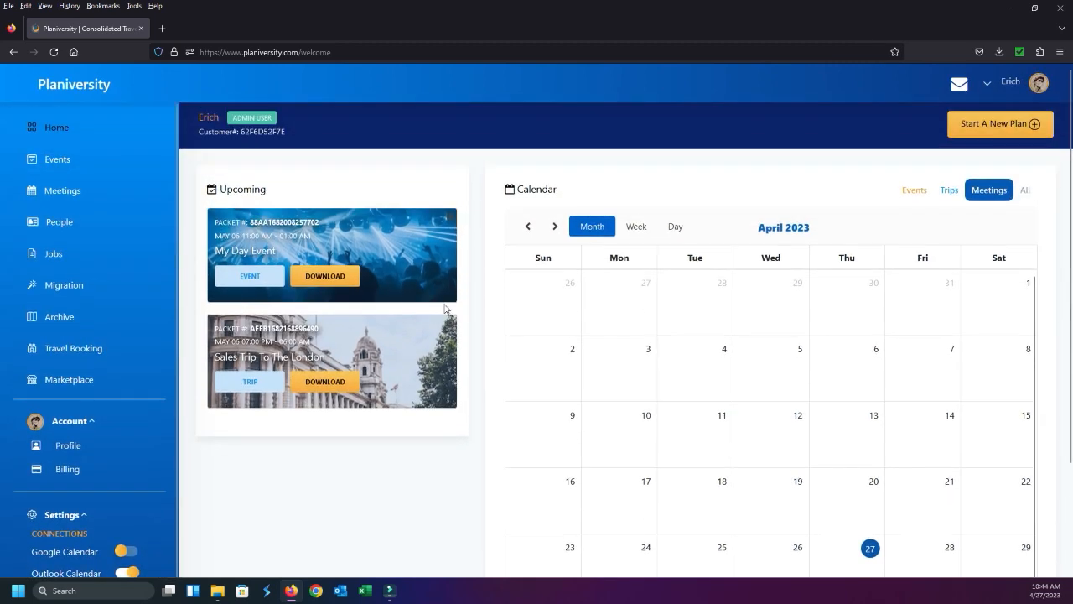
scroll(466, 232, "down", 2)
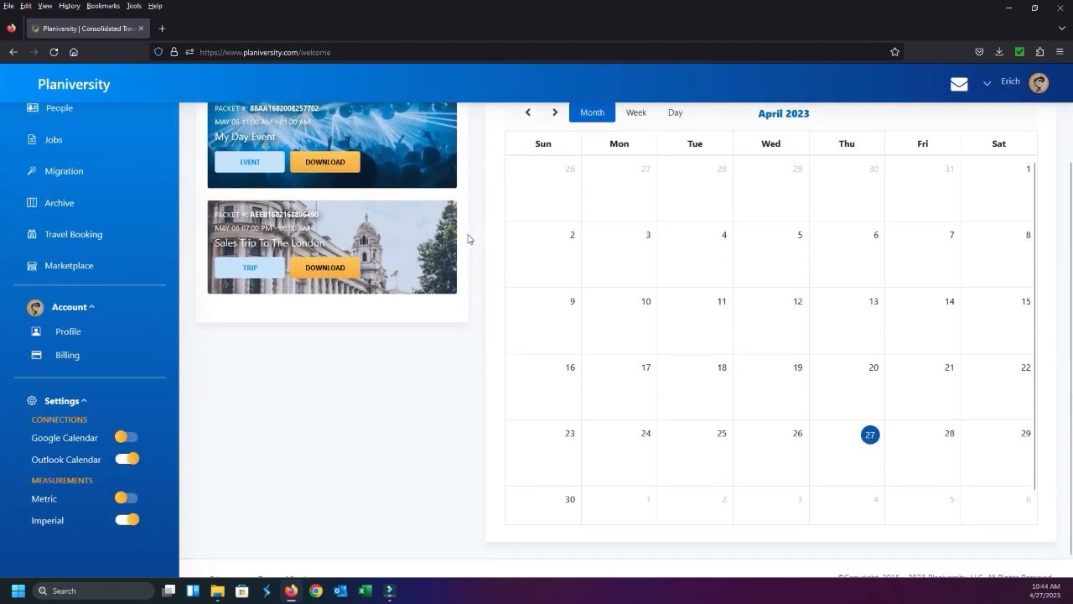
scroll(467, 237, "up", 2)
scroll(472, 260, "down", 2)
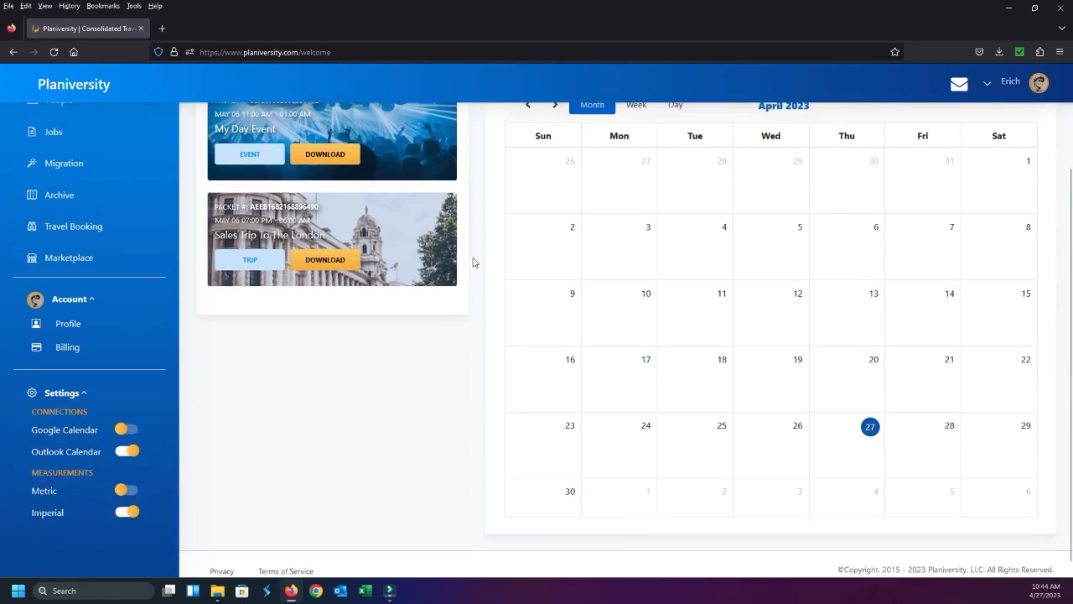
scroll(472, 260, "up", 2)
scroll(472, 260, "down", 2)
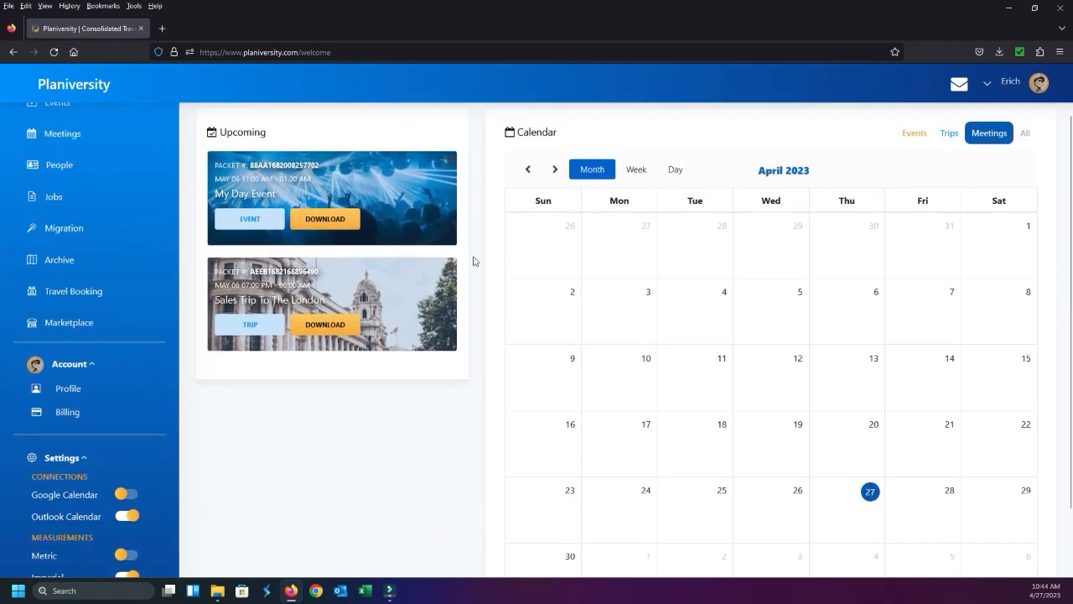
scroll(452, 281, "up", 2)
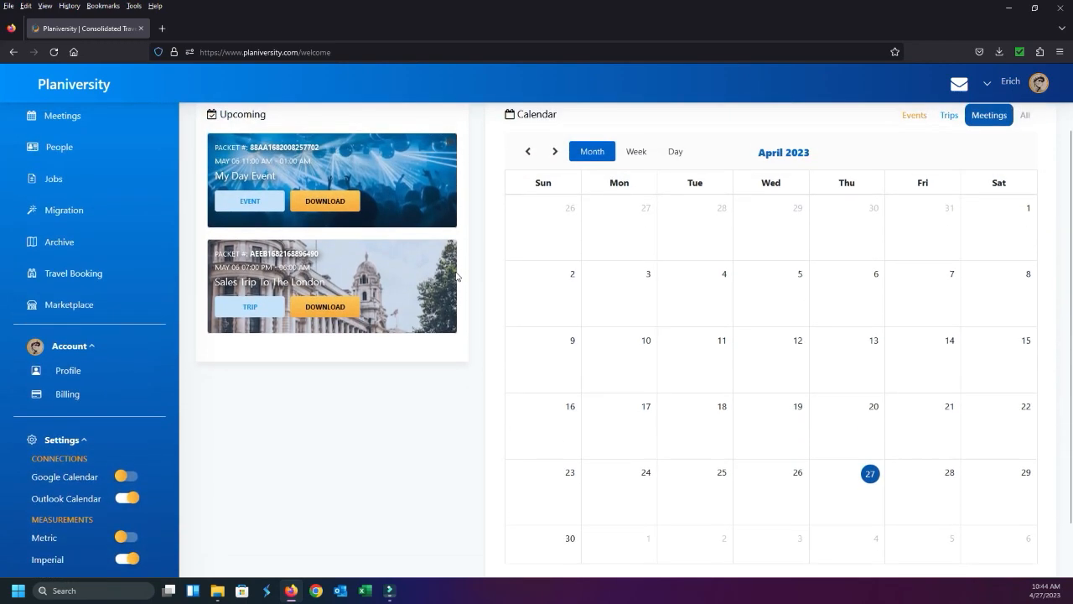
key("ctrl+minus")
key("ctrl+minus")
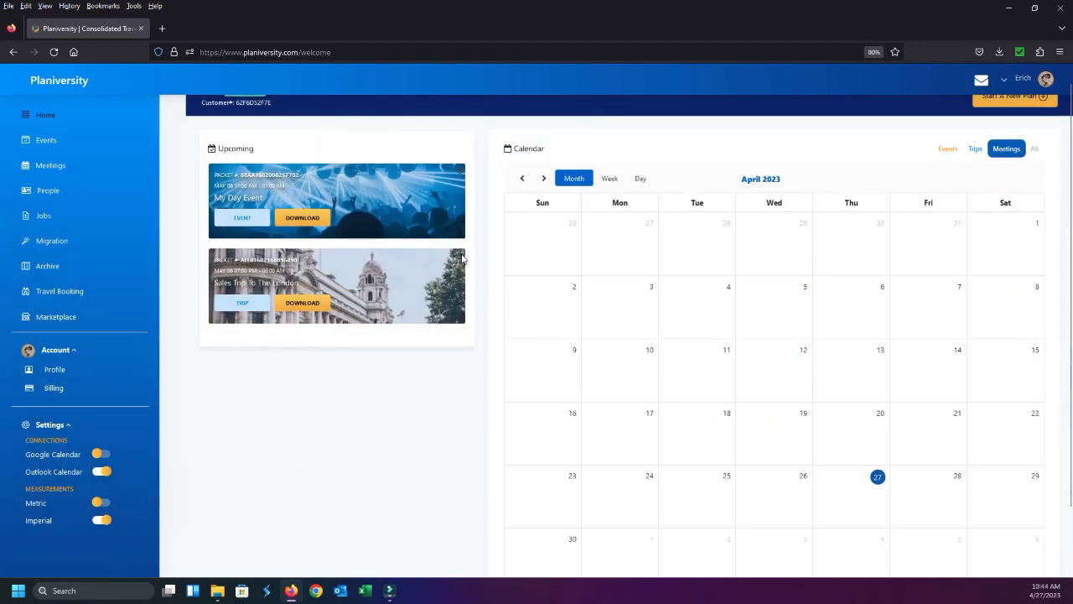
scroll(575, 314, "down", 1)
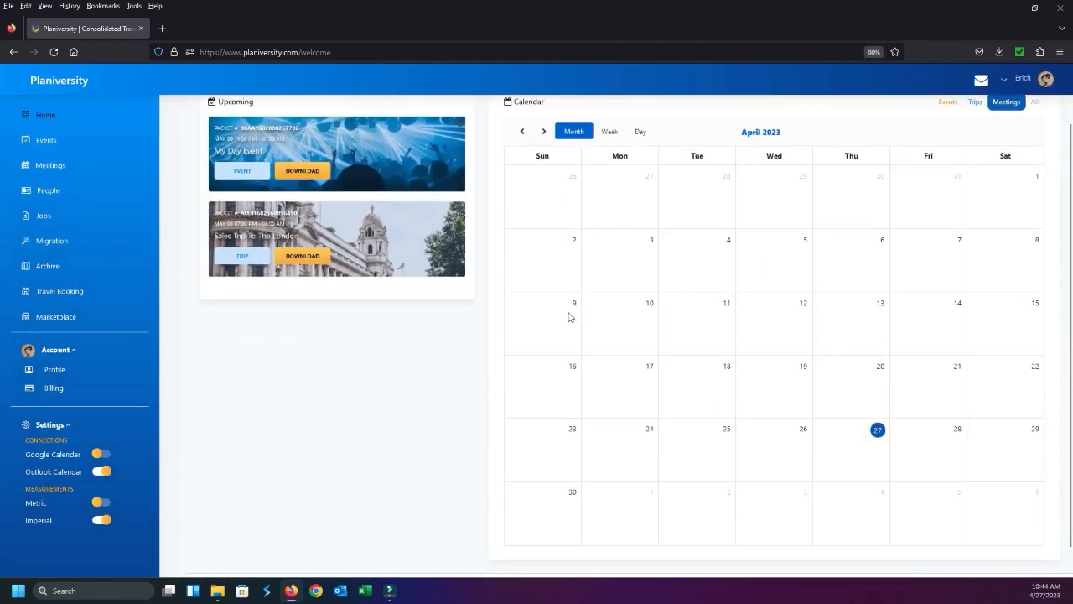
scroll(516, 306, "up", 1)
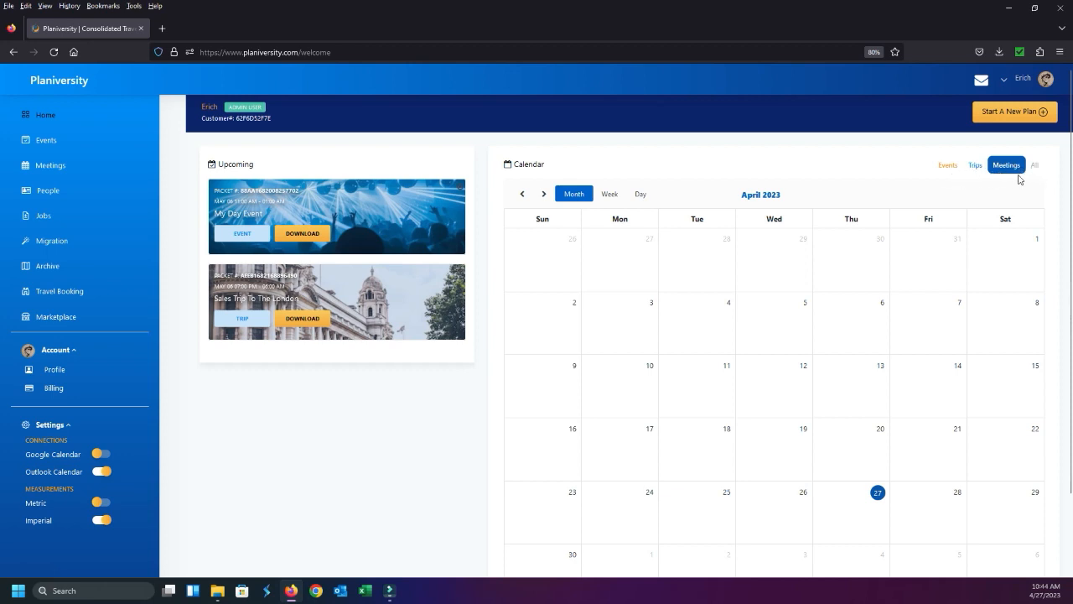
Set the home calendar to show all plan types and look through the April 2023 month view
left_click(1038, 171)
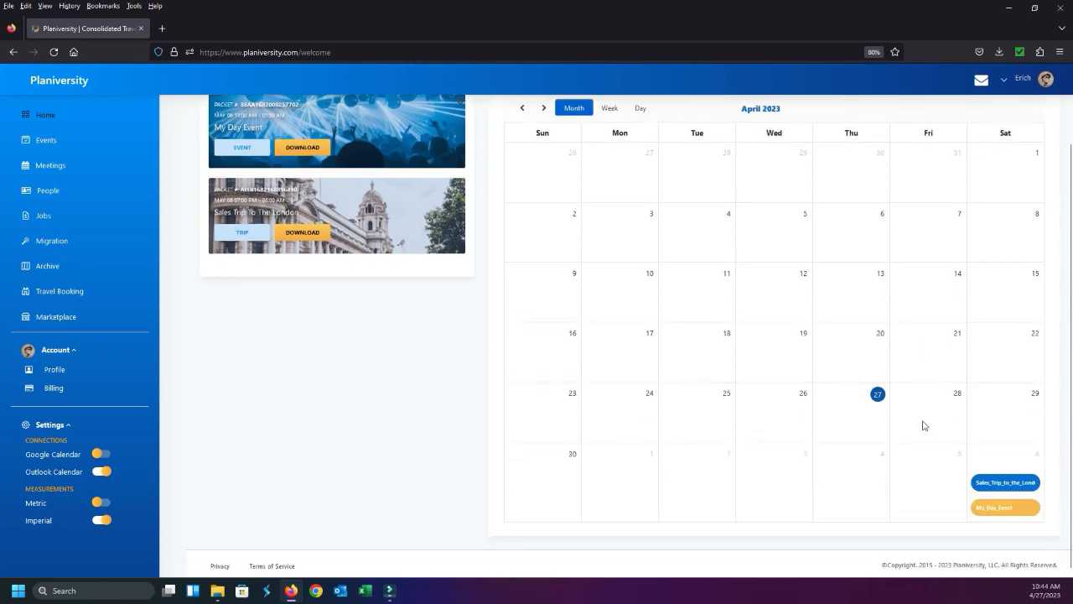
scroll(924, 424, "down", 2)
scroll(931, 428, "up", 2)
scroll(950, 433, "down", 2)
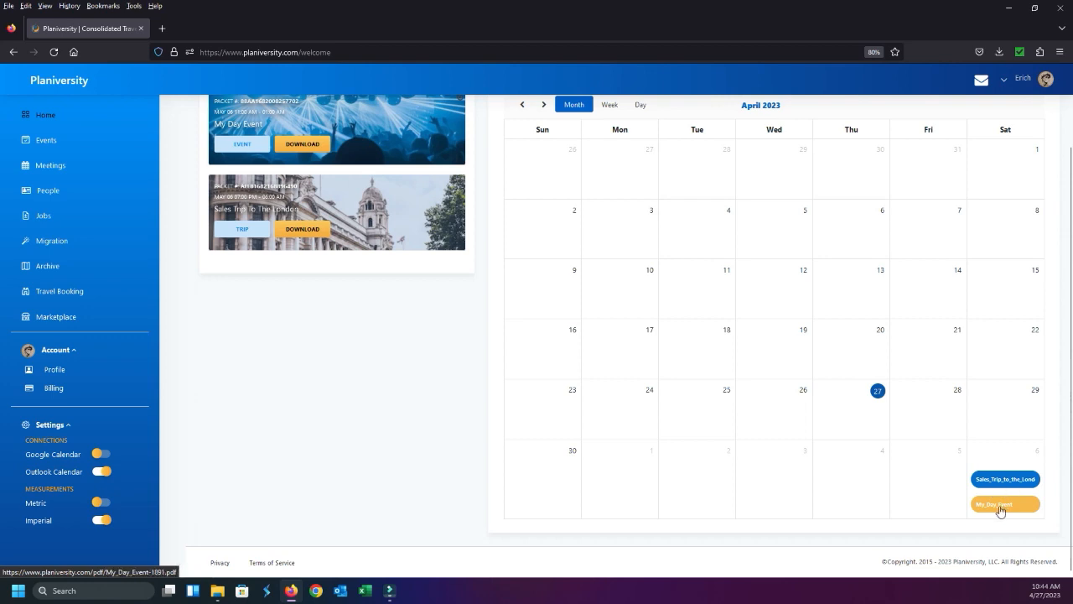
scroll(1010, 508, "up", 2)
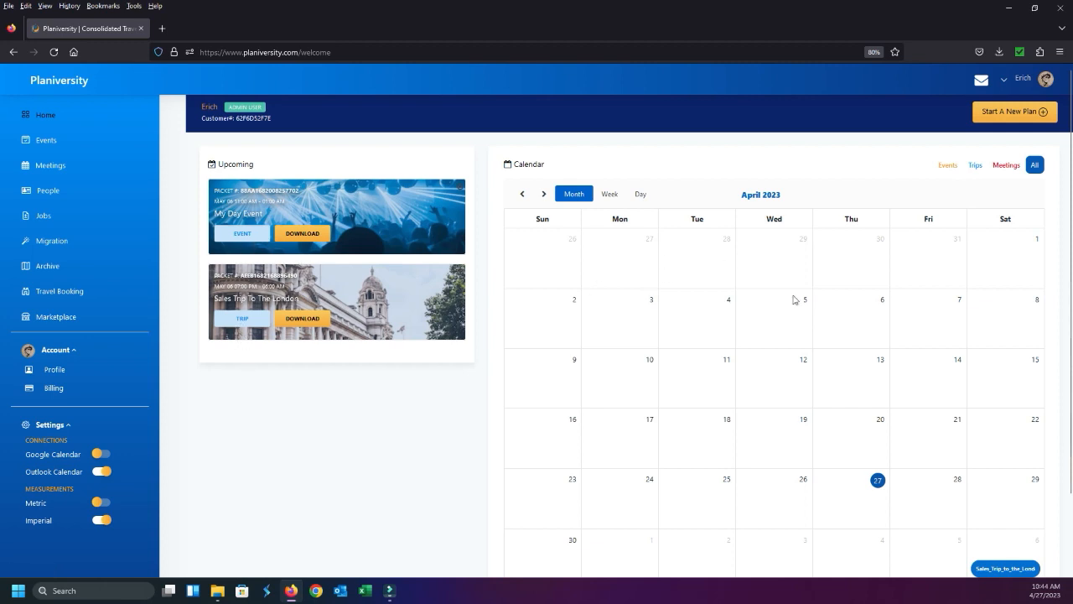
scroll(232, 224, "down", 2)
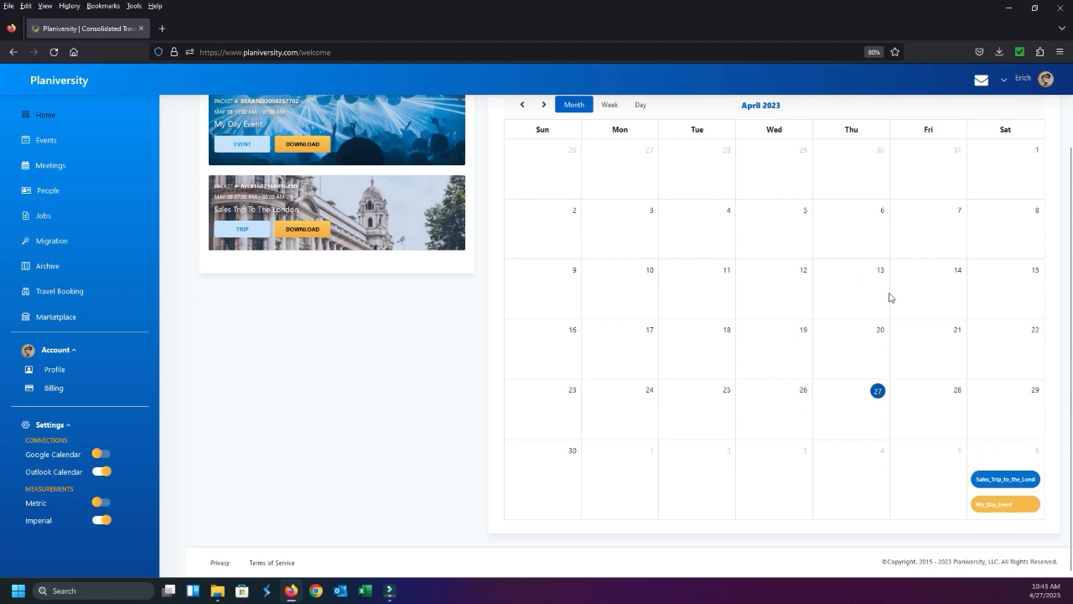
scroll(895, 293, "up", 2)
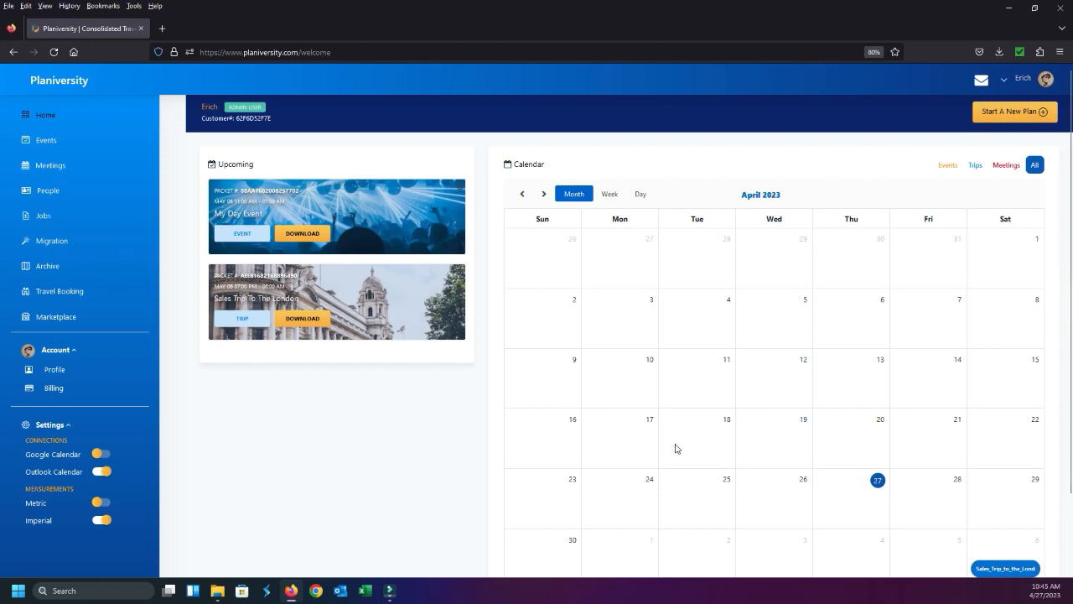
scroll(723, 441, "down", 1)
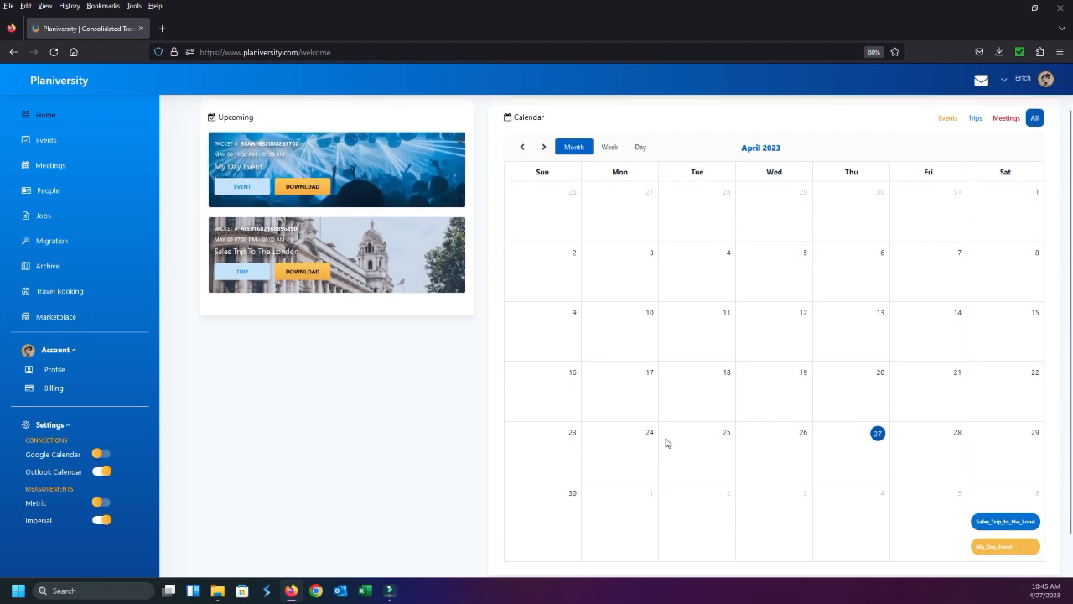
scroll(486, 429, "up", 1)
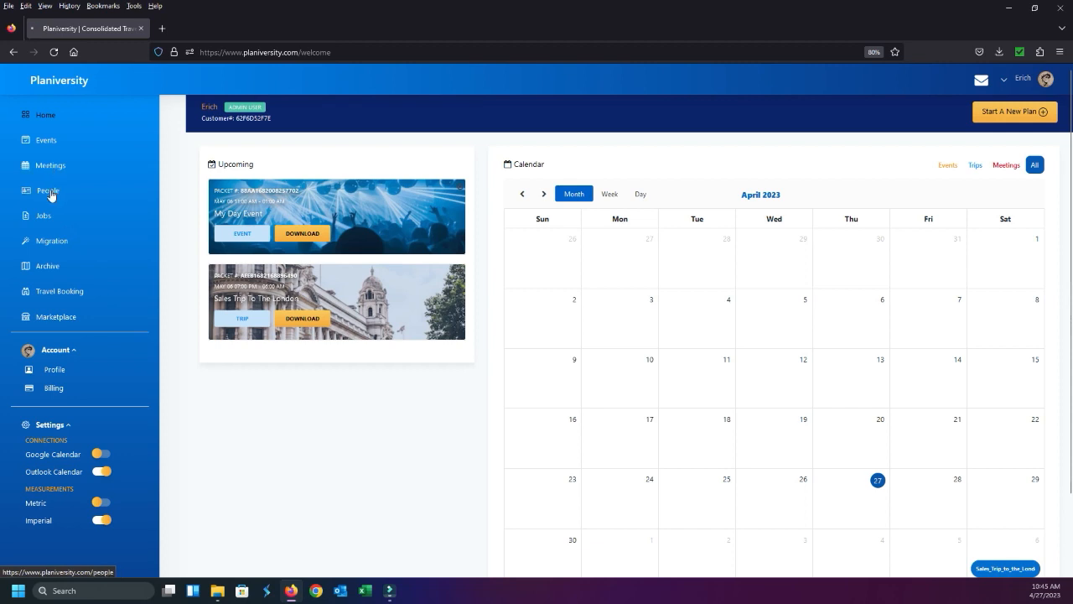
Open the People page and examine its personal details form, document upload area and list of saved people
left_click(50, 192)
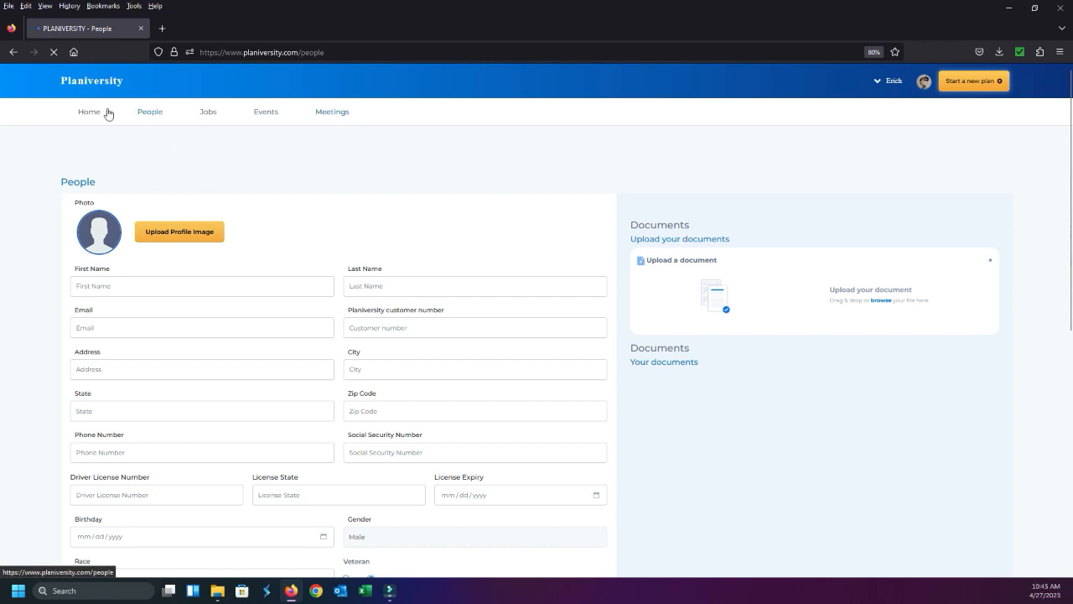
scroll(621, 259, "down", 2)
scroll(621, 259, "down", 3)
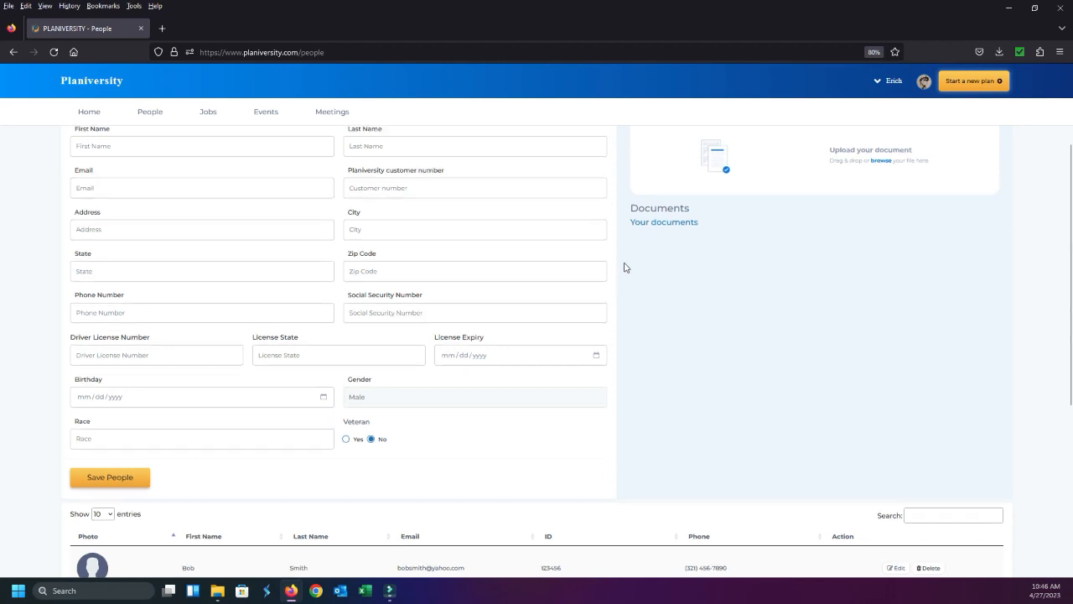
scroll(623, 266, "up", 3)
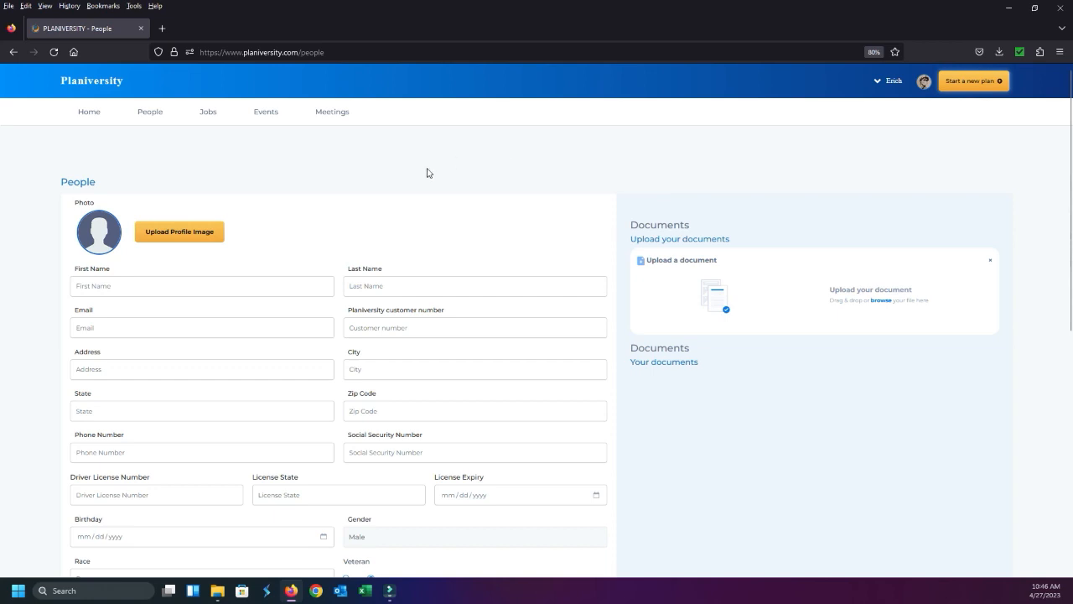
scroll(427, 173, "down", 5)
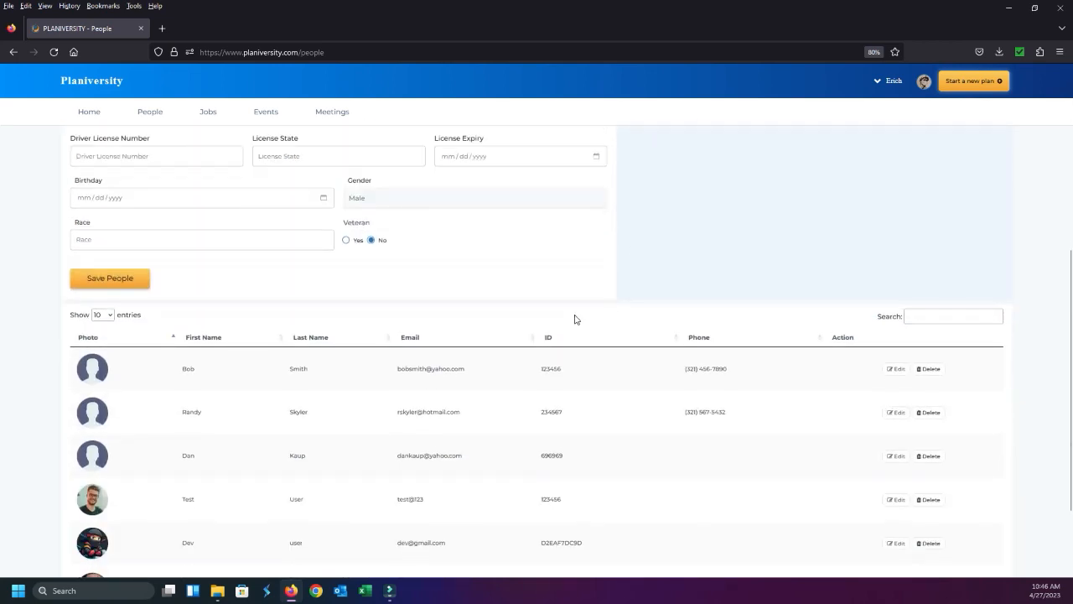
scroll(576, 319, "down", 1)
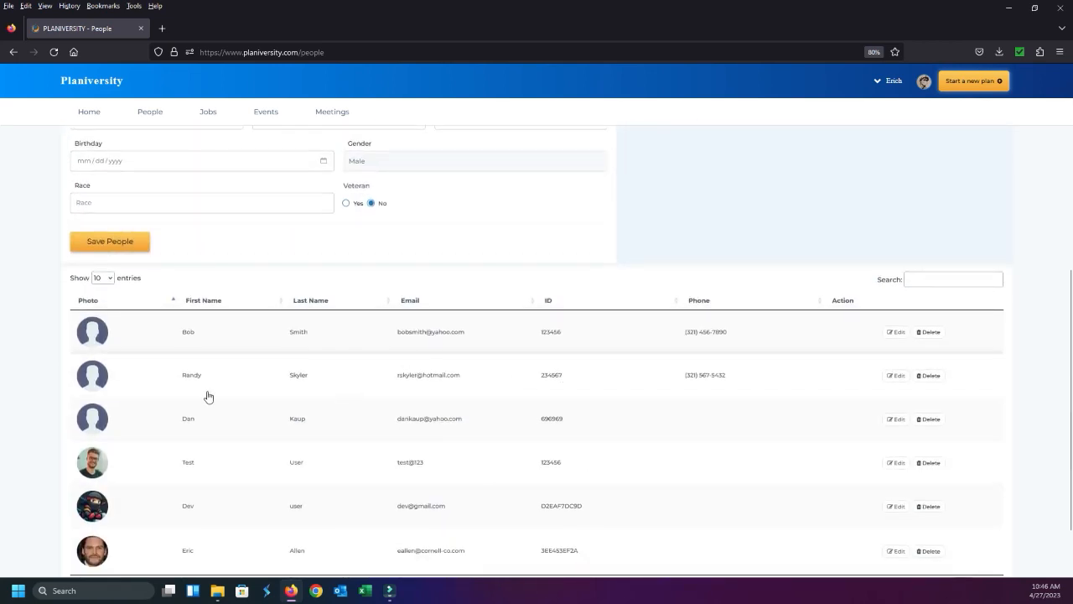
scroll(91, 370, "down", 2)
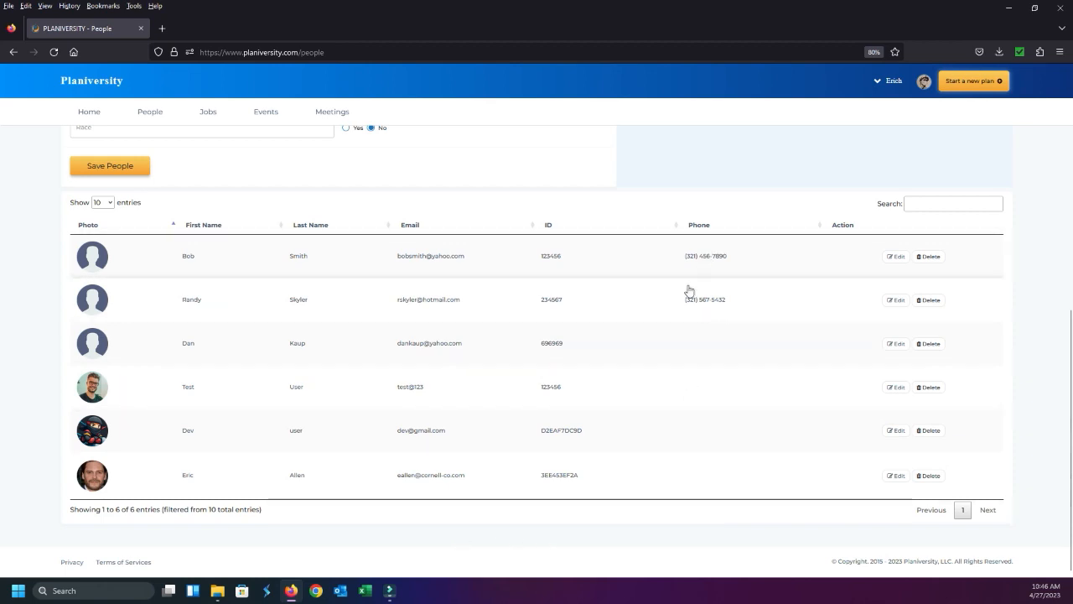
Delete the first person in the saved people list and confirm the deletion
scroll(94, 266, "up", 1)
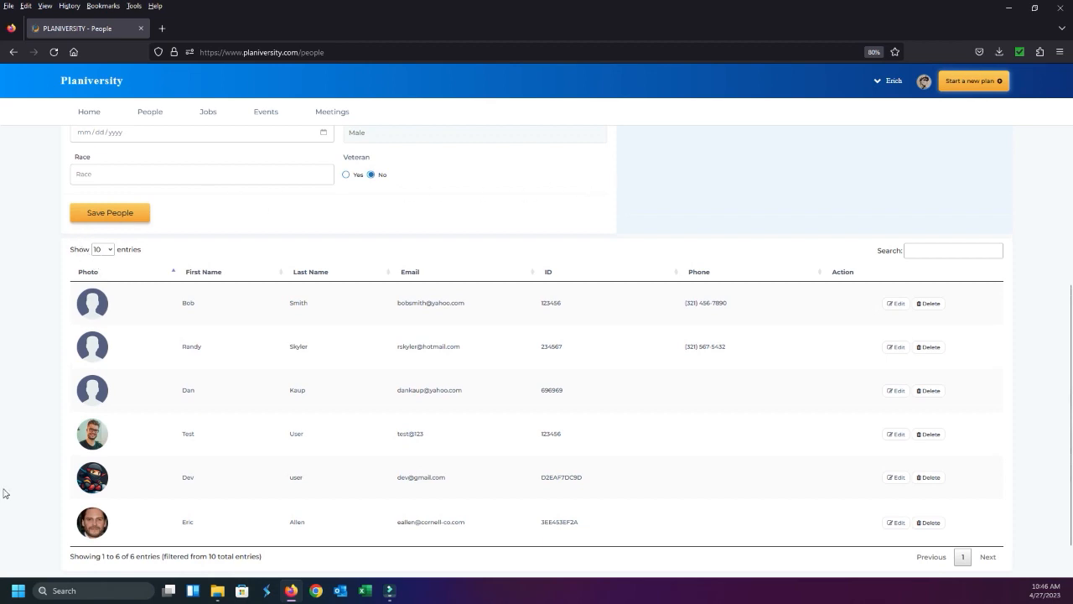
left_click(929, 304)
left_click(553, 369)
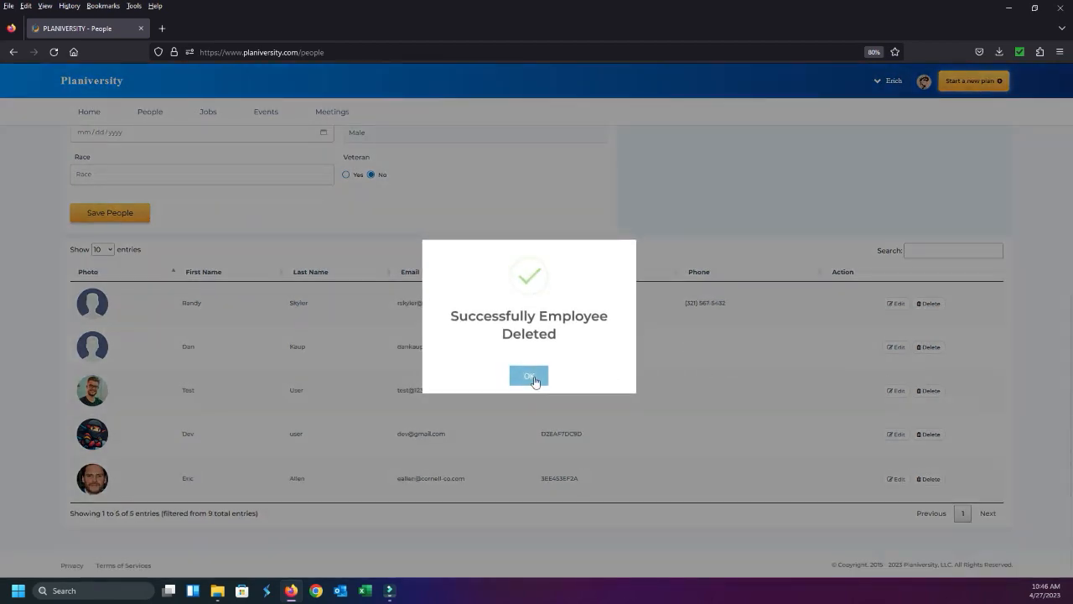
left_click(532, 374)
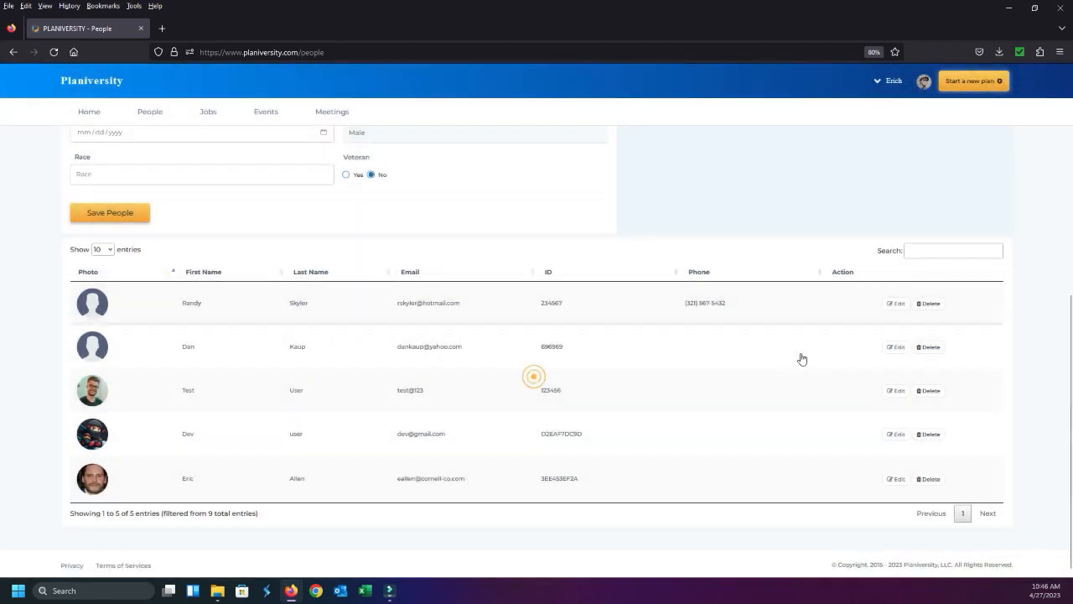
Delete the second of the remaining people in the list and confirm the deletion
left_click(928, 347)
left_click(589, 360)
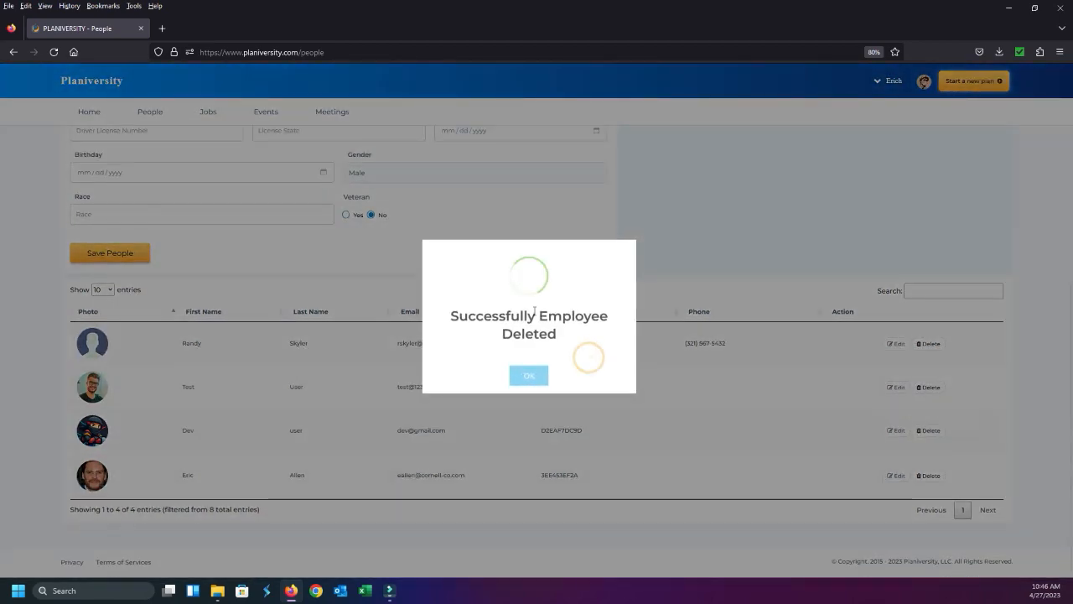
left_click(532, 377)
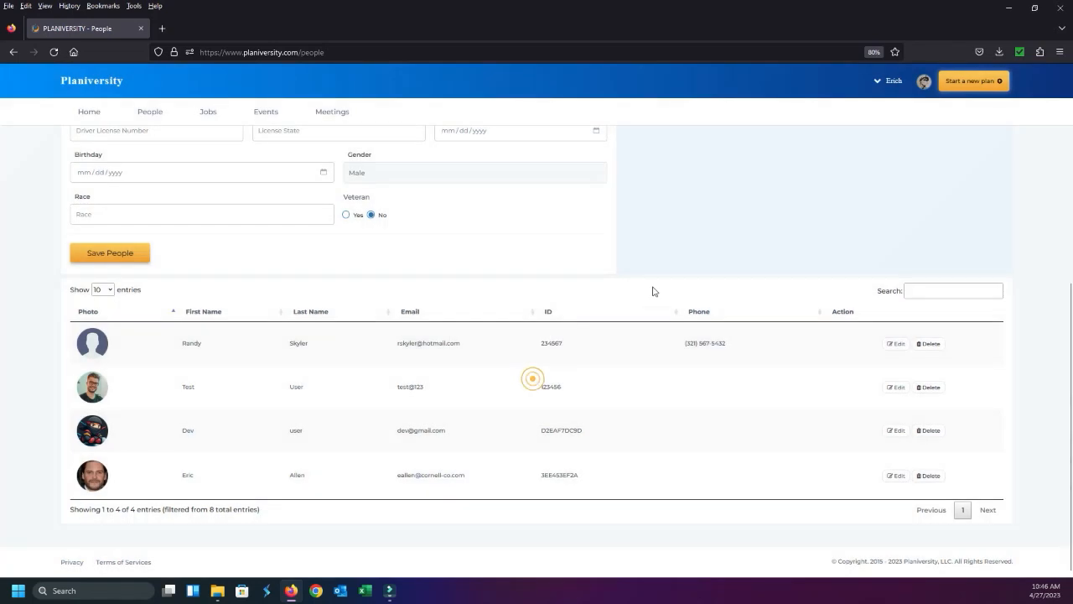
Open the first listed person's record to review the details, migration tools and migration list, and return to the home page
left_click(899, 345)
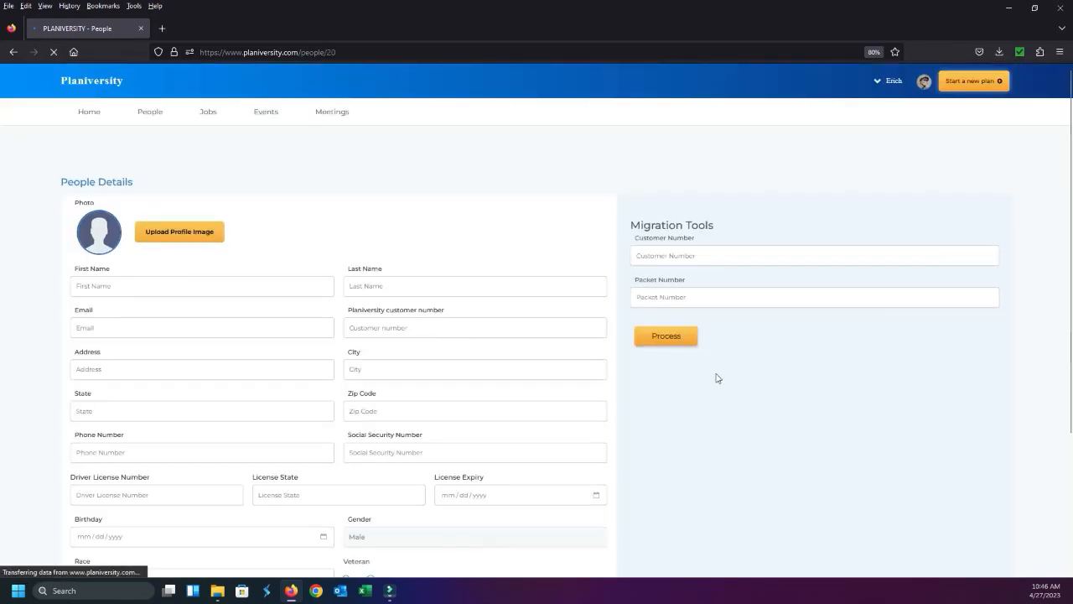
scroll(726, 383, "down", 5)
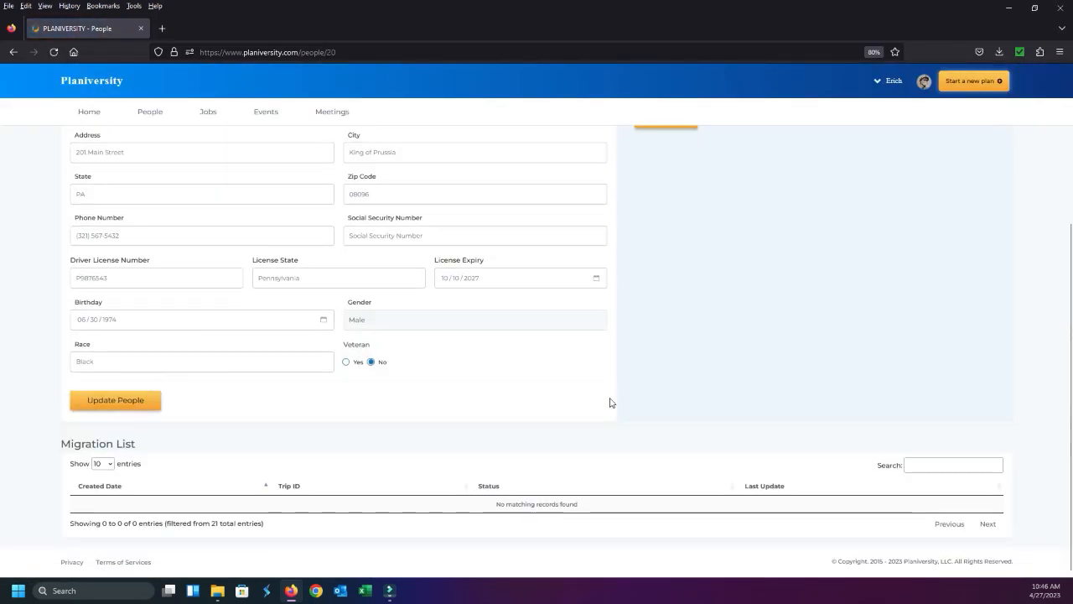
scroll(611, 394, "up", 1)
scroll(436, 277, "up", 3)
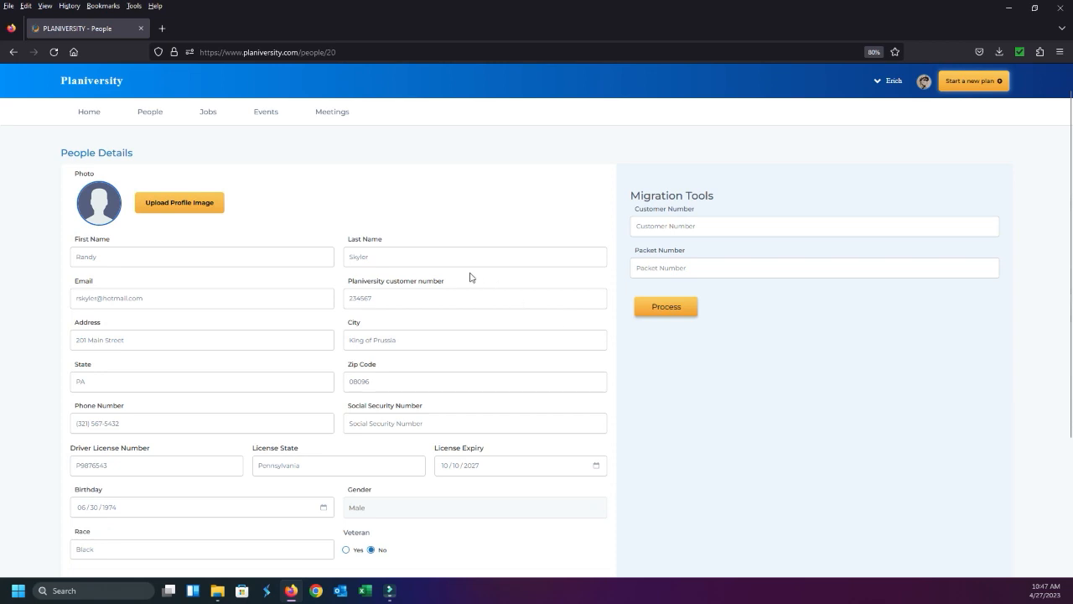
scroll(326, 315, "down", 2)
scroll(326, 316, "down", 2)
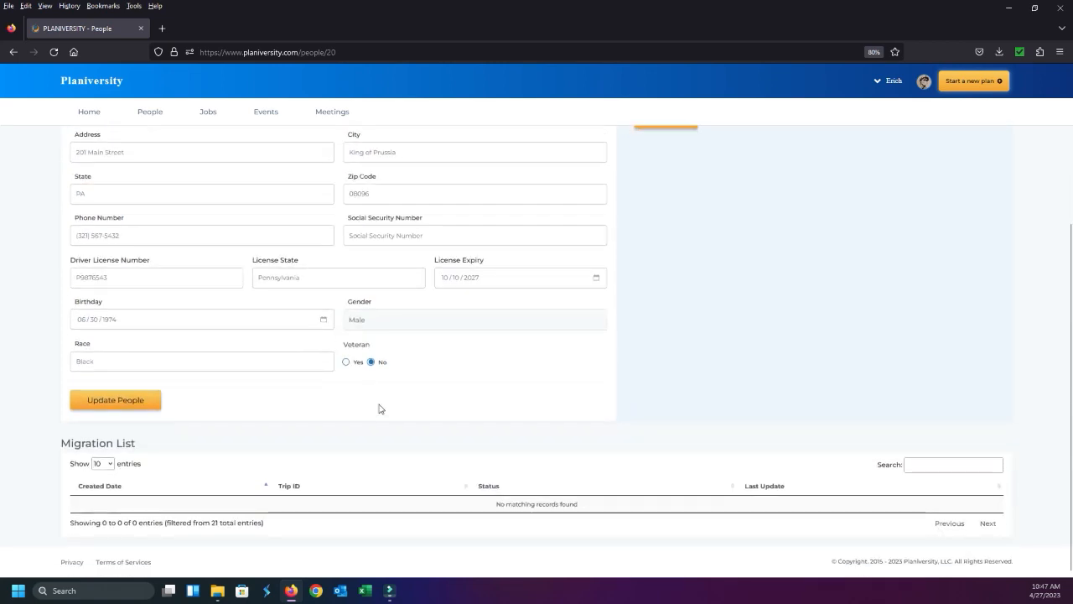
scroll(415, 408, "up", 5)
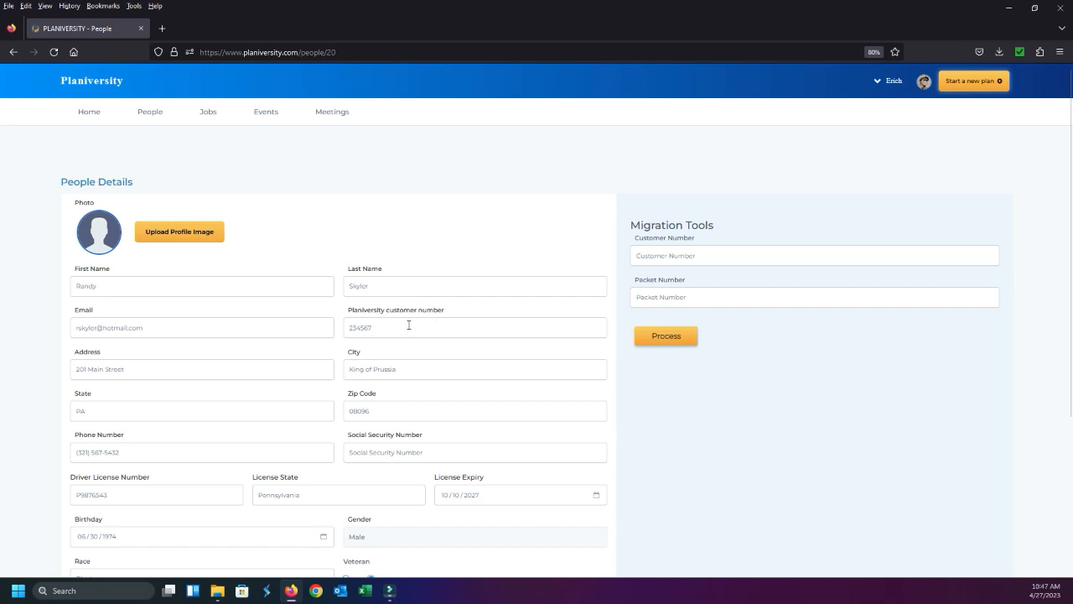
left_click(88, 112)
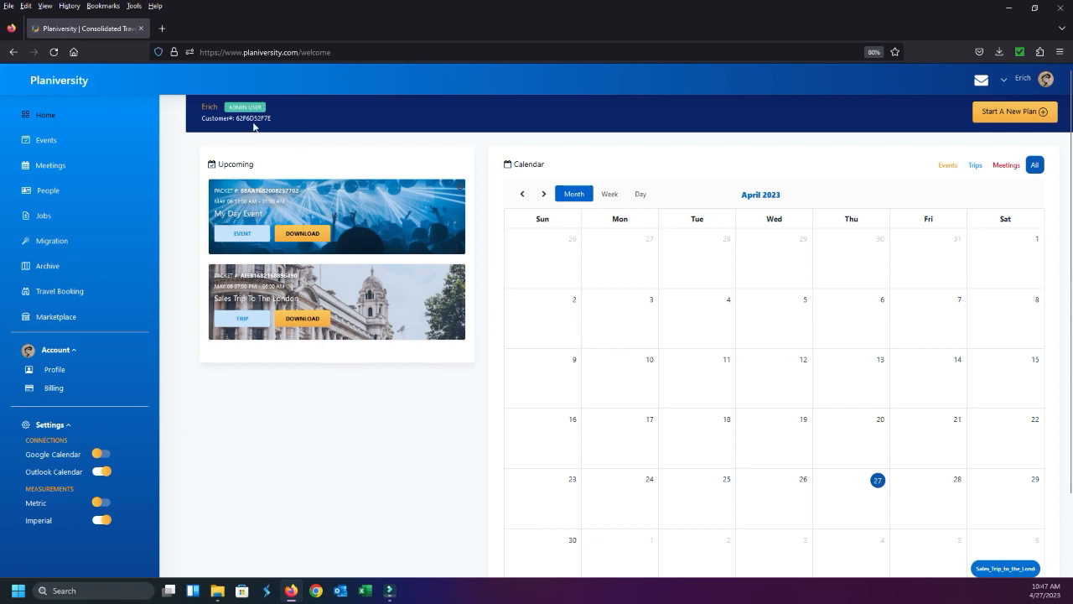
Open the first listed person's record from the People page, clear its Planiversity customer number and look over the remaining details
left_click(48, 190)
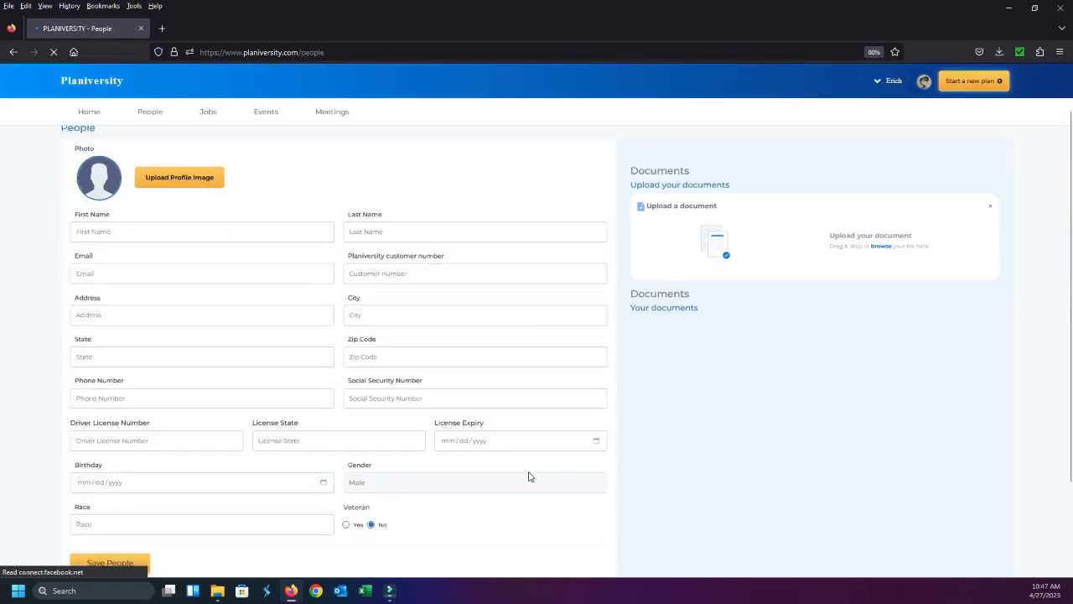
scroll(529, 474, "down", 3)
left_click(896, 441)
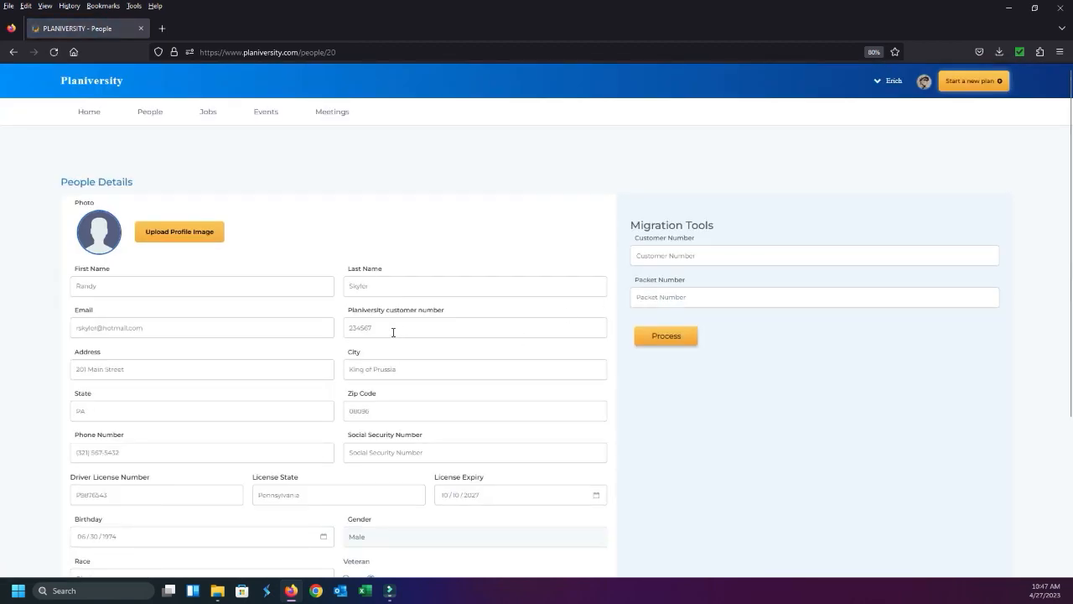
double_click(384, 329)
key("BackSpace")
scroll(630, 386, "down", 1)
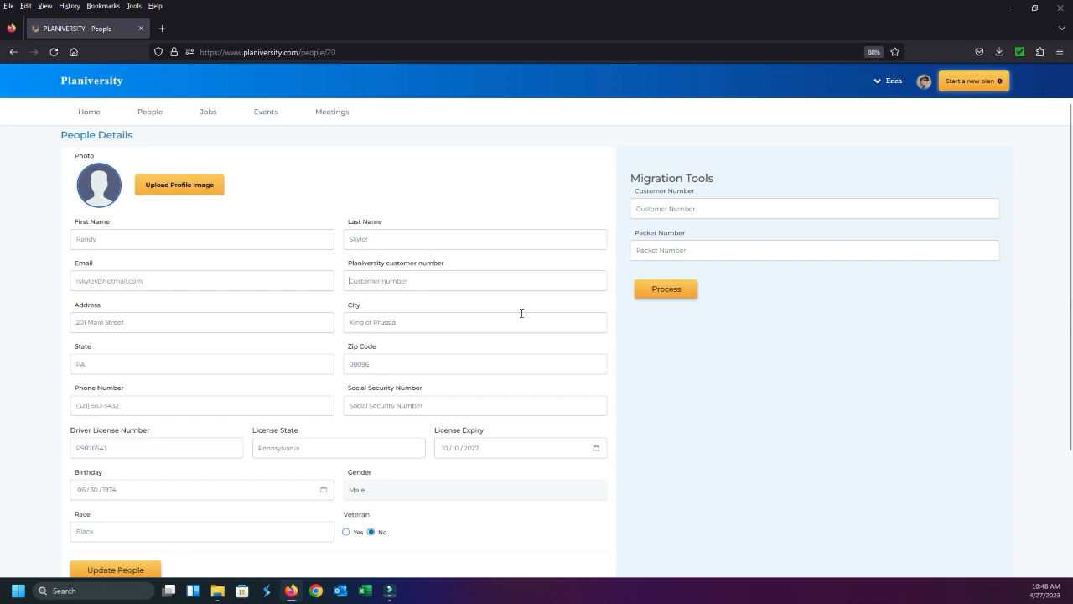
scroll(526, 377, "down", 4)
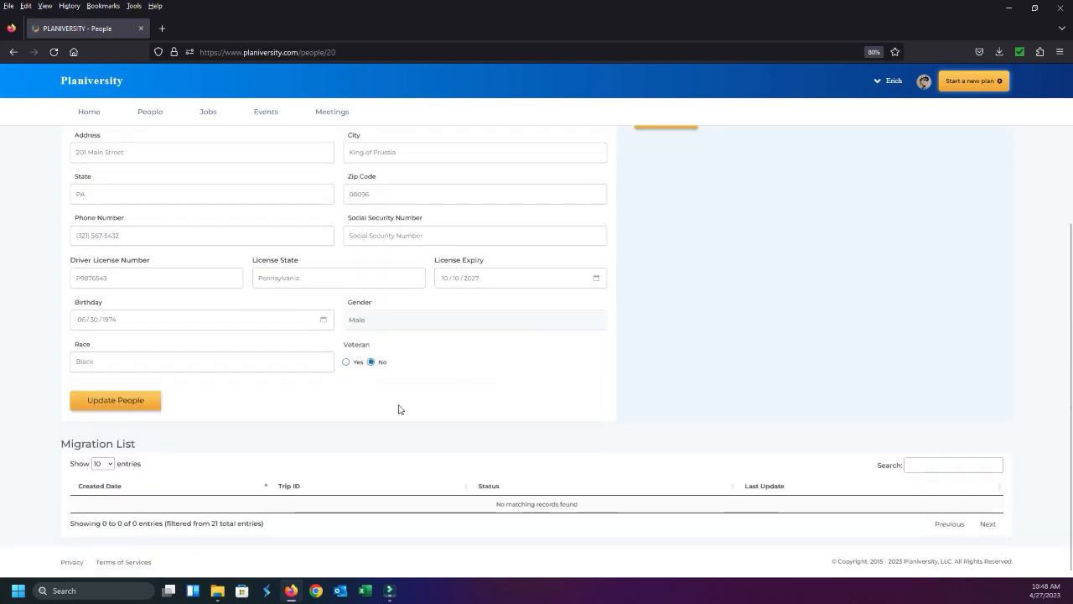
scroll(313, 439, "up", 4)
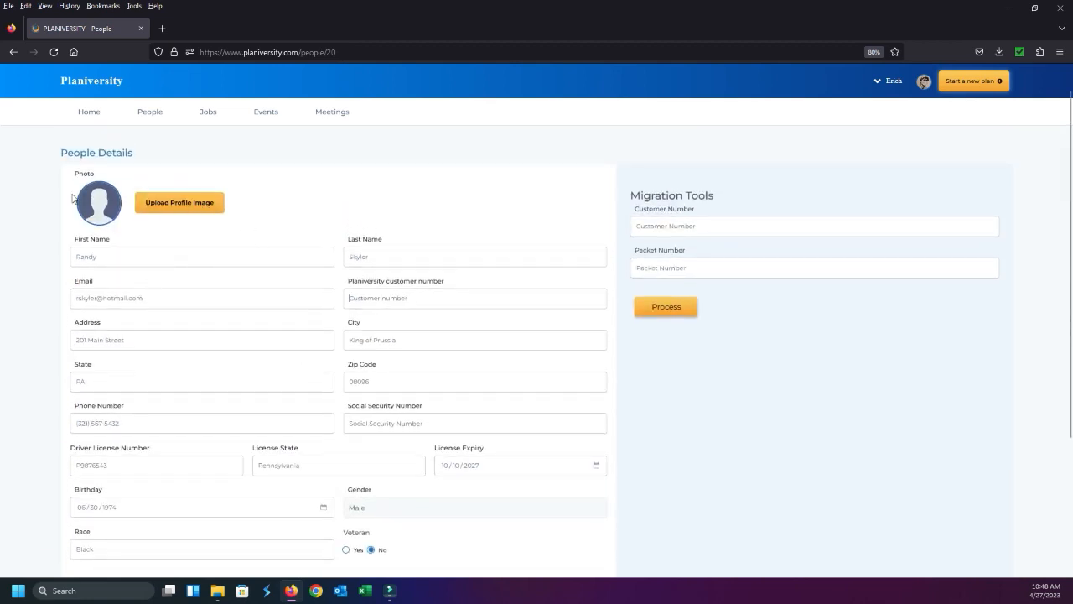
Return to the People page without updating the record and check the saved people list
left_click(146, 118)
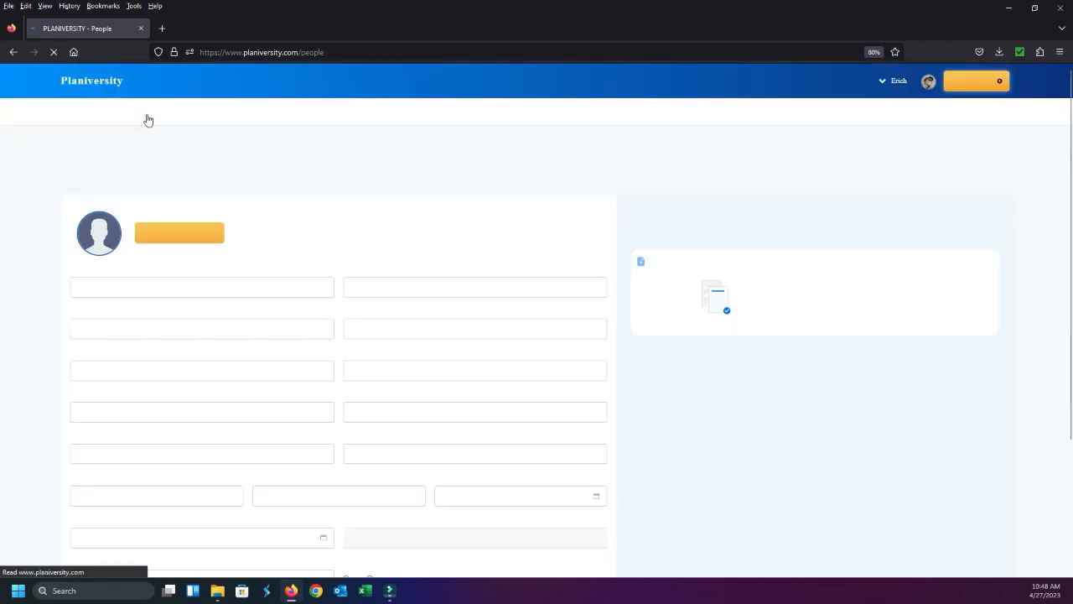
scroll(342, 268, "down", 4)
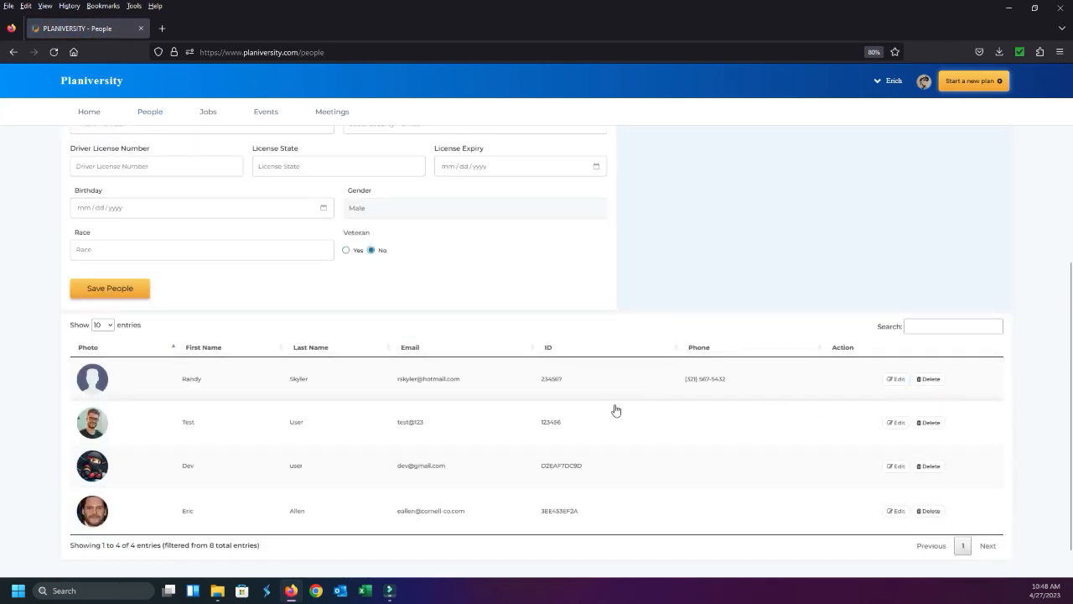
scroll(613, 408, "up", 4)
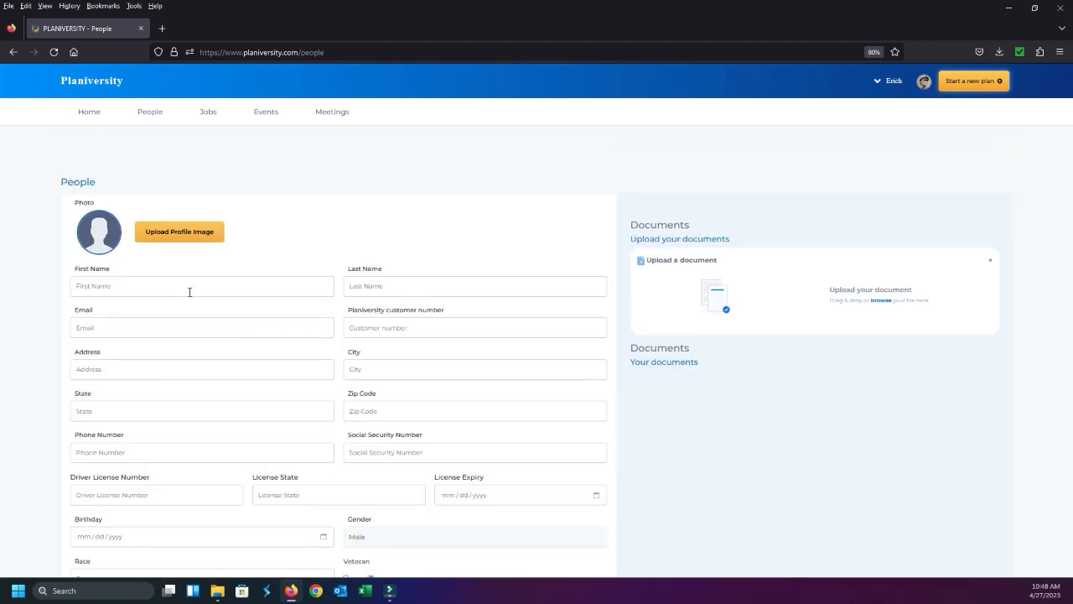
Enter the new person's first and last name in the blank form and try to save the entry
type("Jason")
key("Tab")
type("B")
type("orne")
left_click(358, 286)
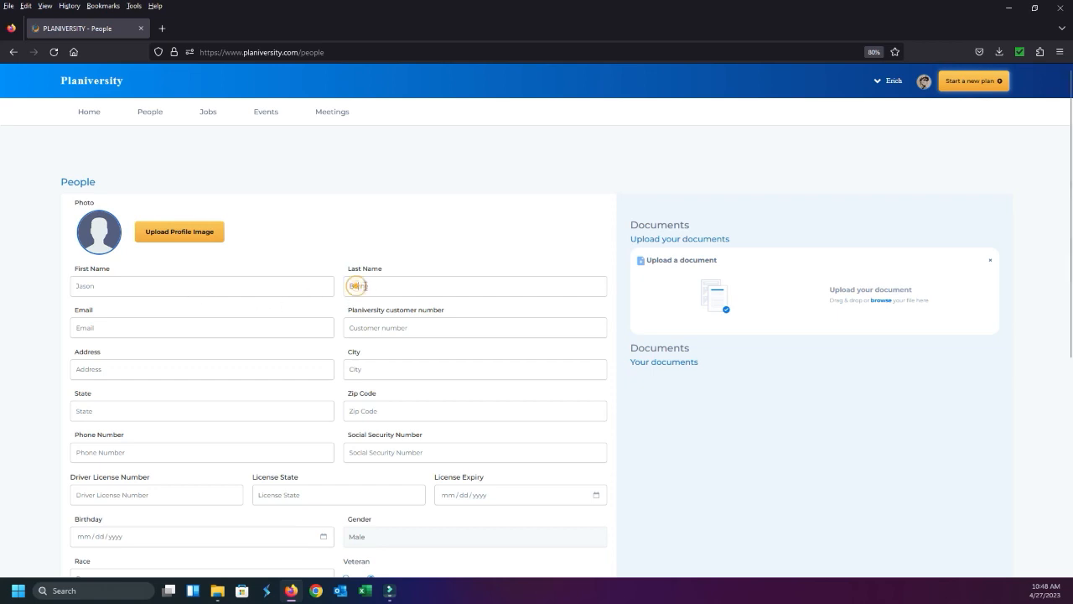
type("urne")
left_click(409, 285)
scroll(442, 299, "down", 3)
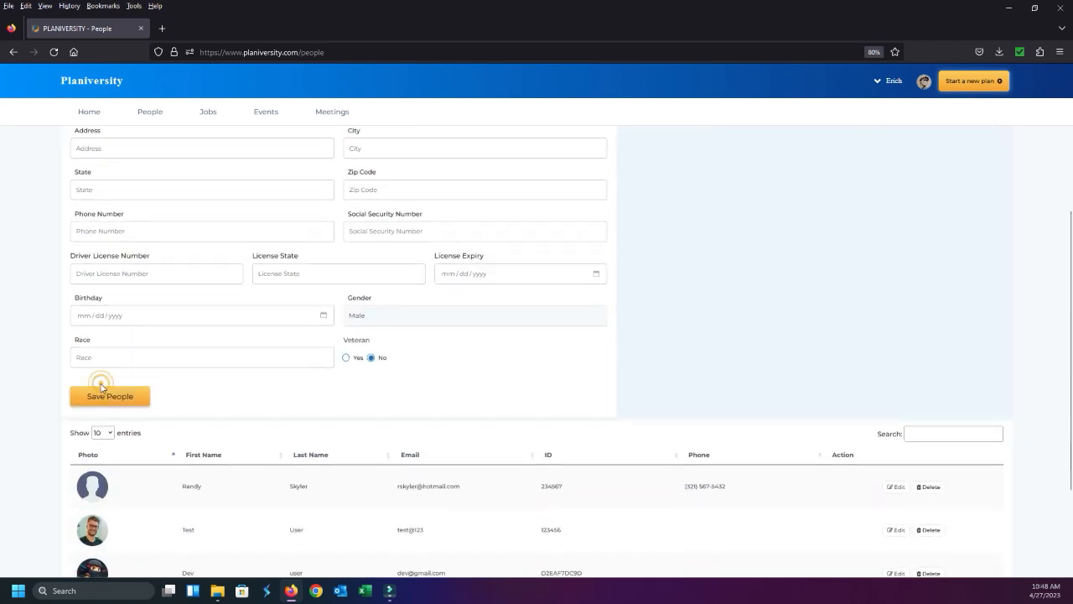
left_click(98, 390)
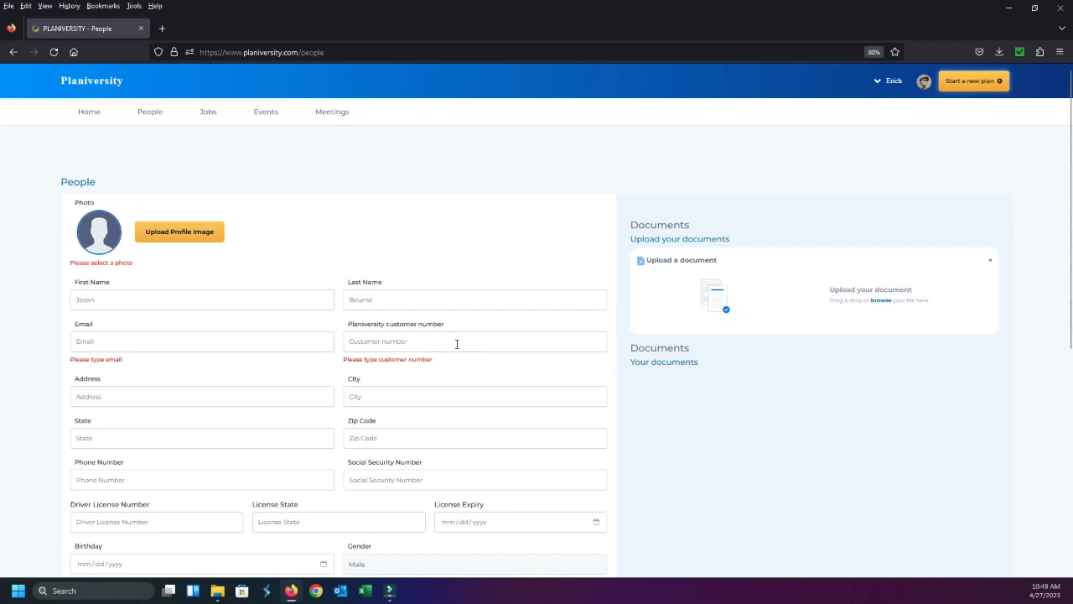
Fill in the new person's Planiversity customer number and e-mail address
type("00001")
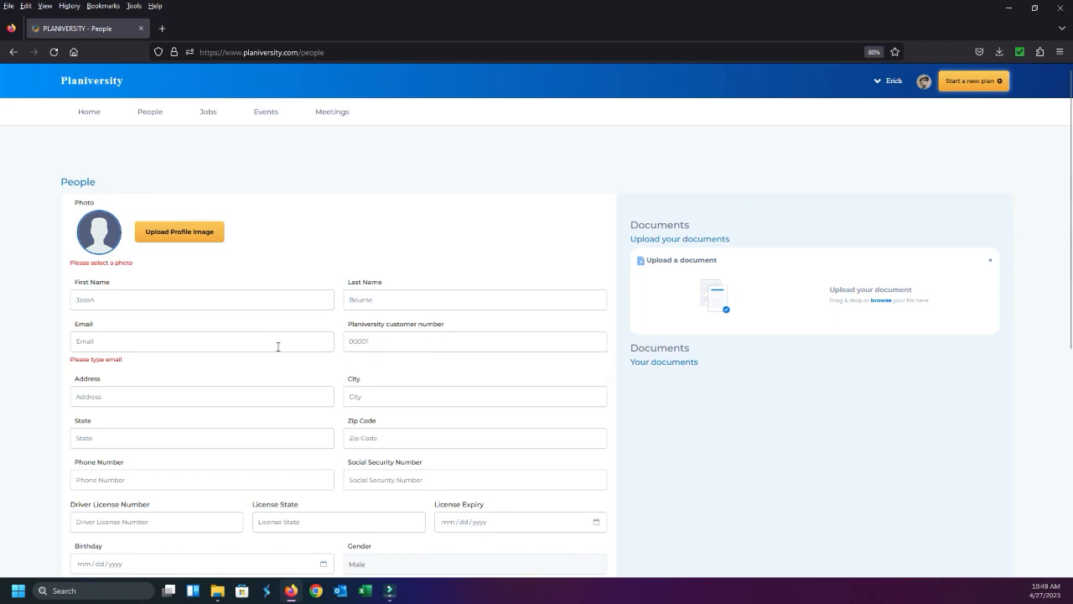
left_click(282, 346)
left_click(283, 346)
type("Test@yaho")
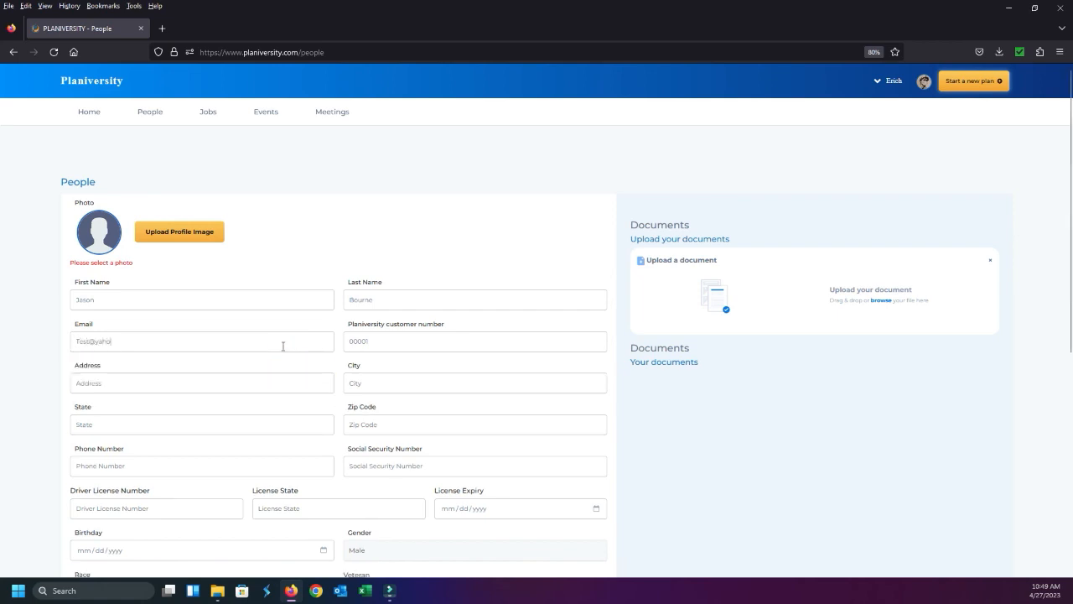
type("o.com")
left_click(90, 342)
type("jasonB")
left_click(209, 343)
Try to save the new person without a profile photo
scroll(238, 368, "down", 1)
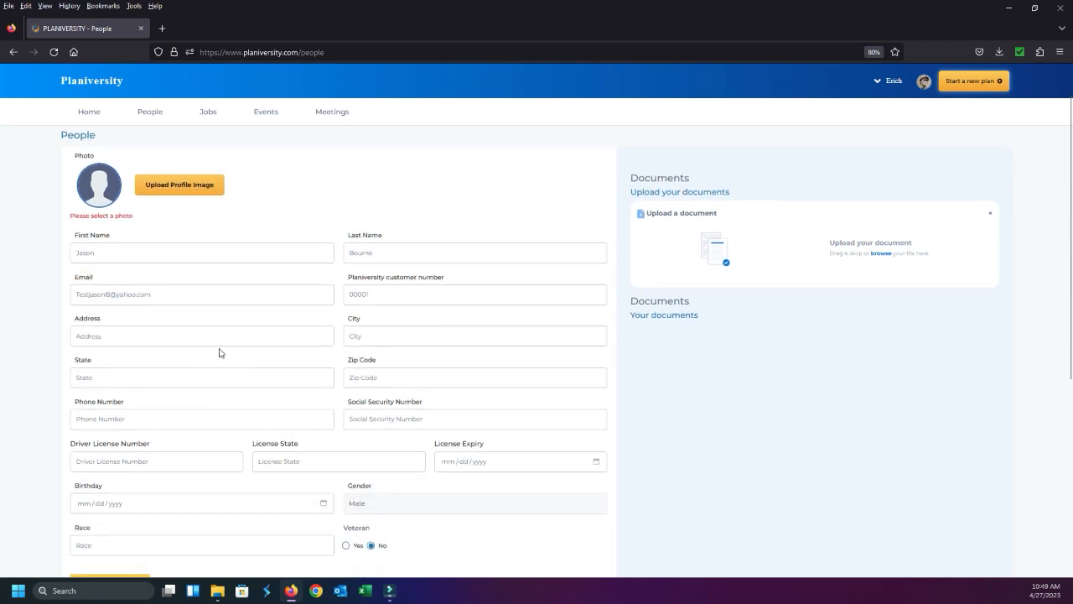
scroll(164, 357, "down", 6)
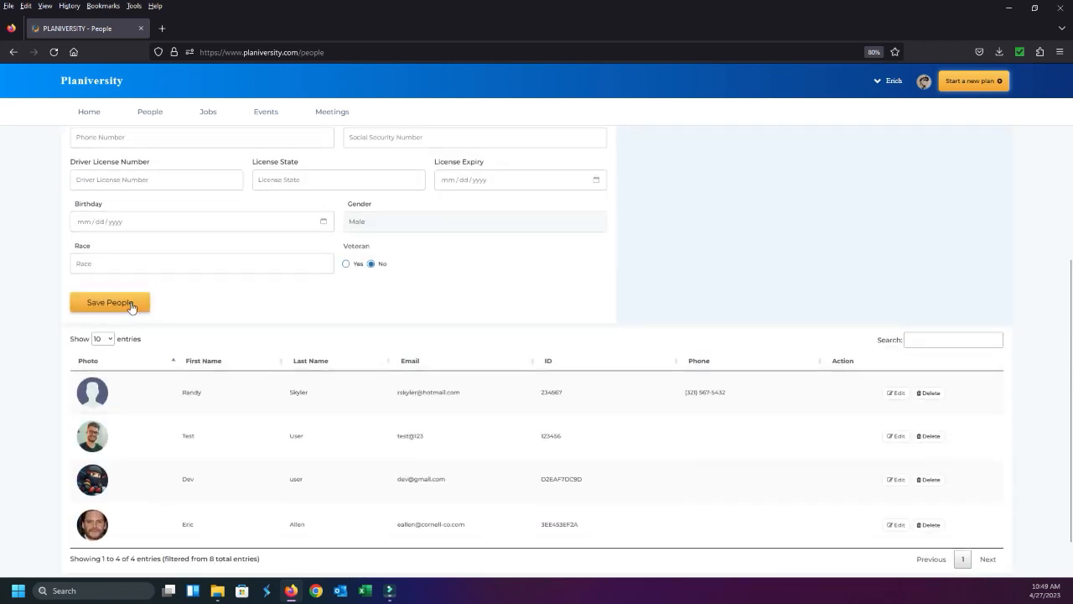
left_click(131, 305)
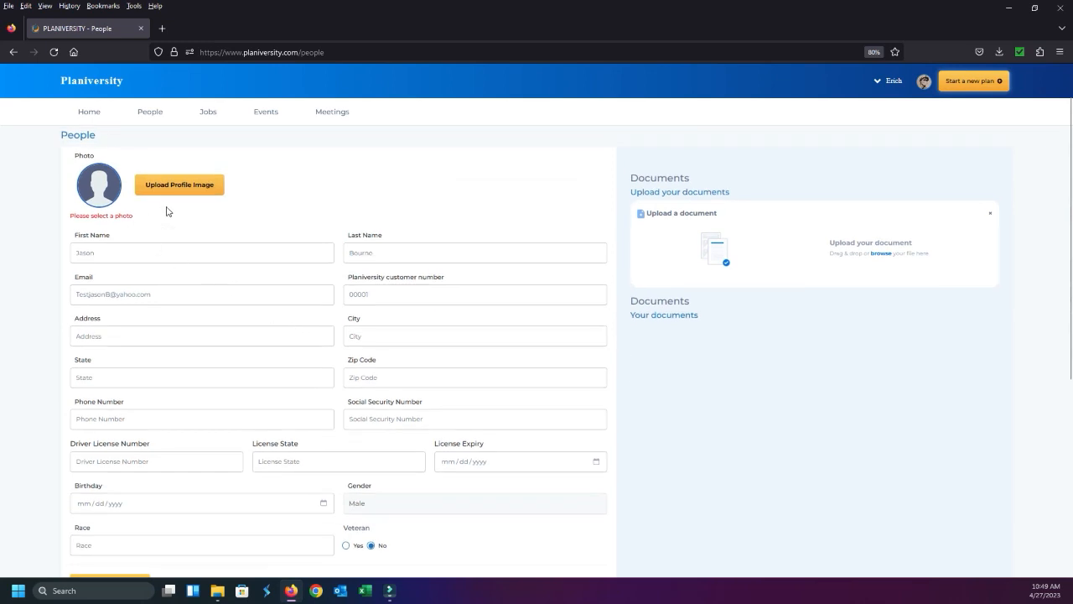
Upload the first portrait image from the Example docs folder as the profile photo, cropped around the face, and save the photo
left_click(189, 192)
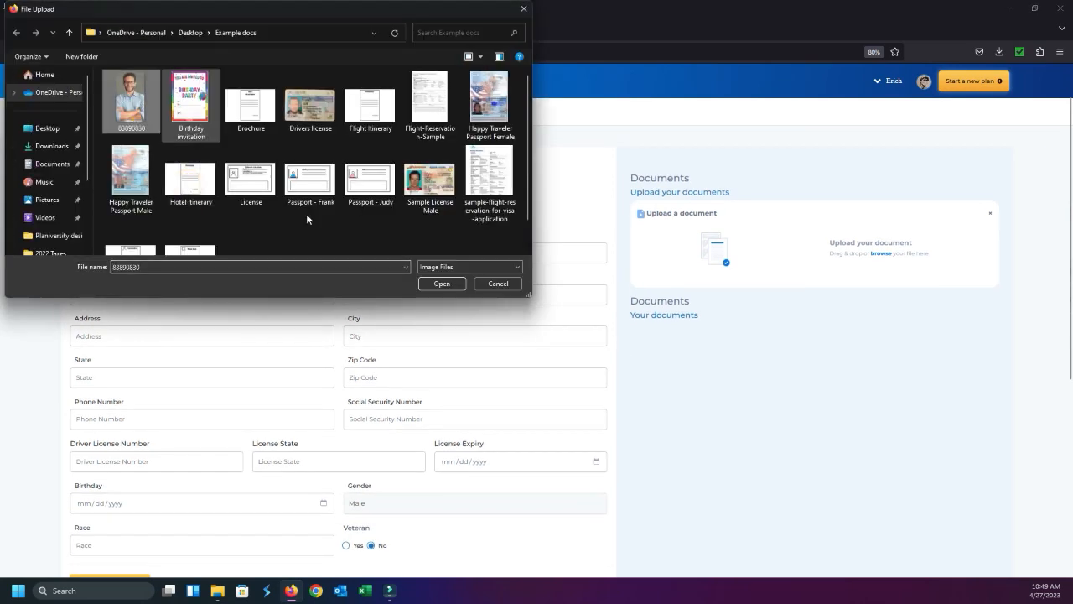
left_click(445, 285)
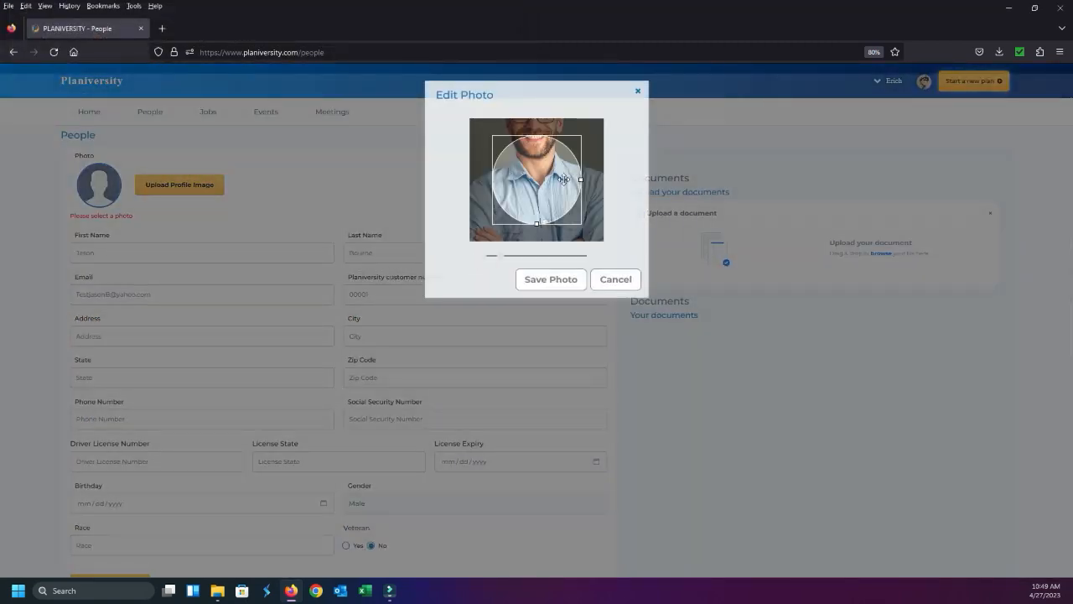
left_click_drag(564, 178, 538, 245)
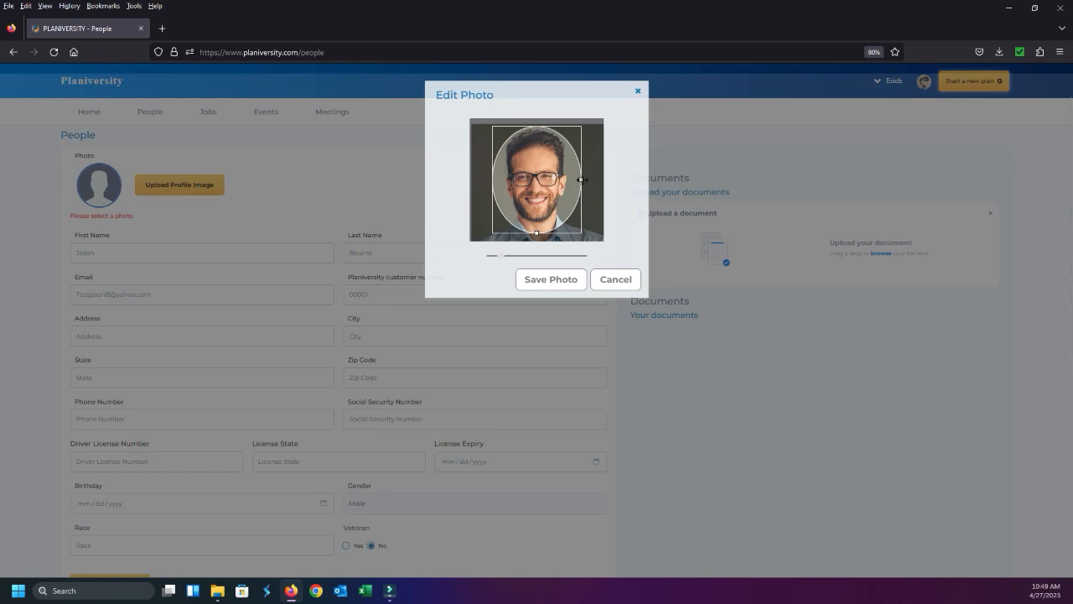
left_click_drag(581, 179, 601, 180)
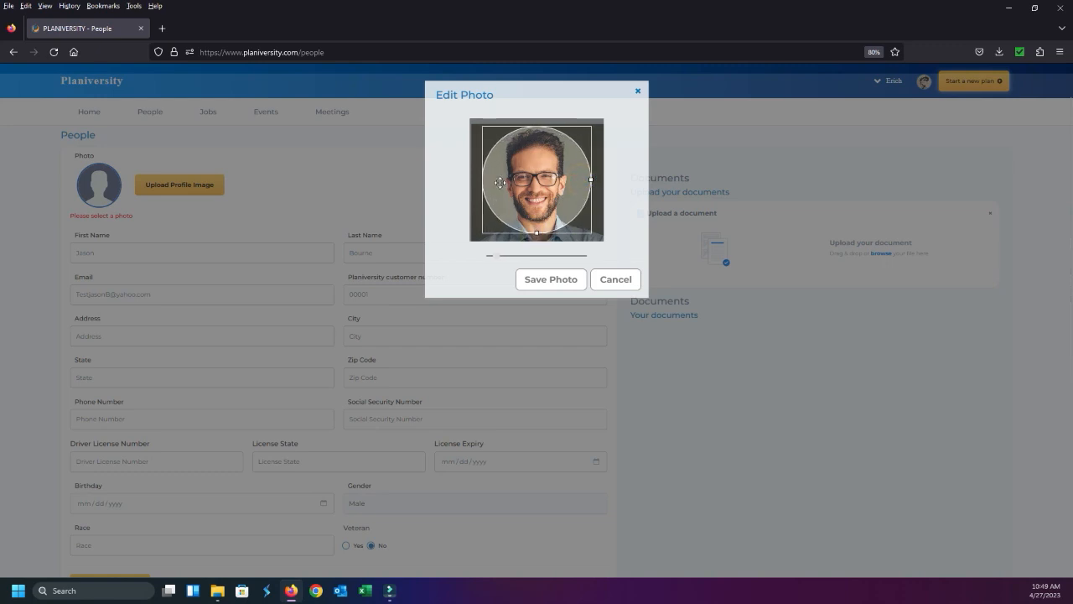
left_click(560, 285)
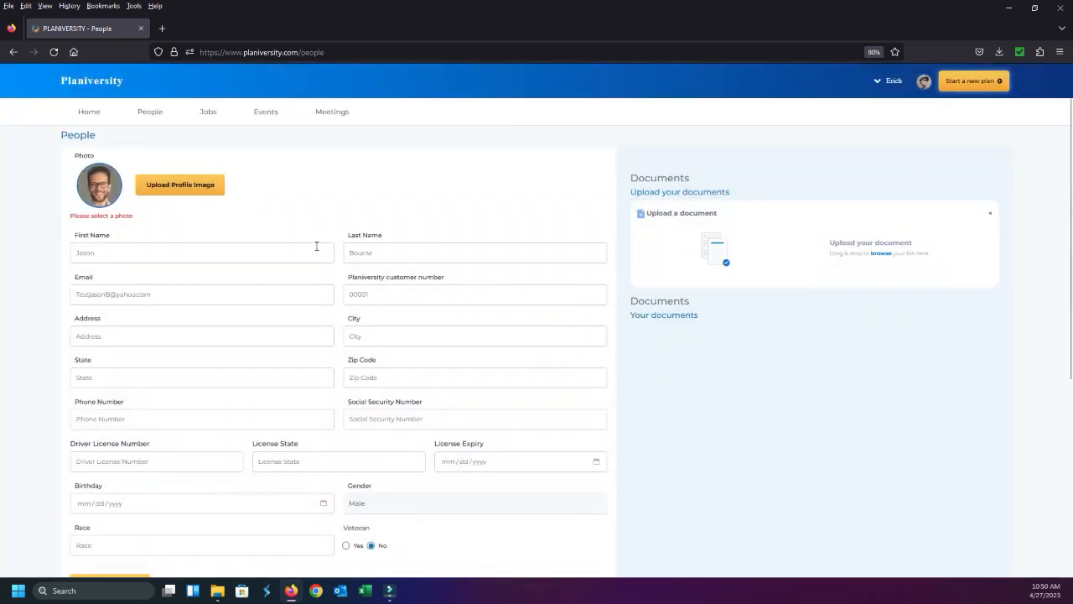
Save the new person's entry and acknowledge the confirmation
scroll(278, 383, "down", 3)
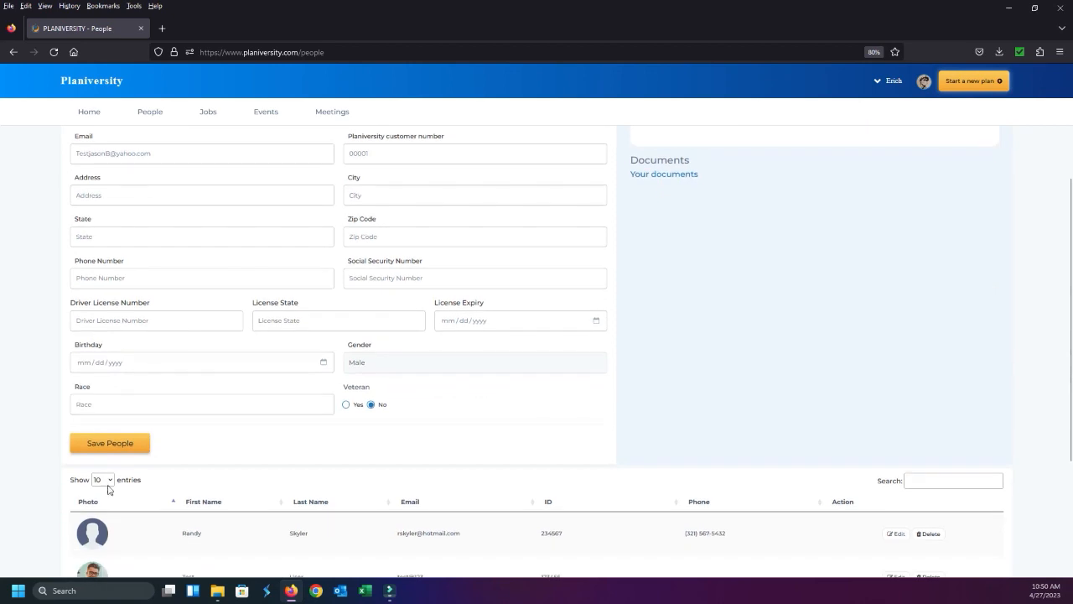
scroll(122, 450, "down", 1)
left_click(120, 432)
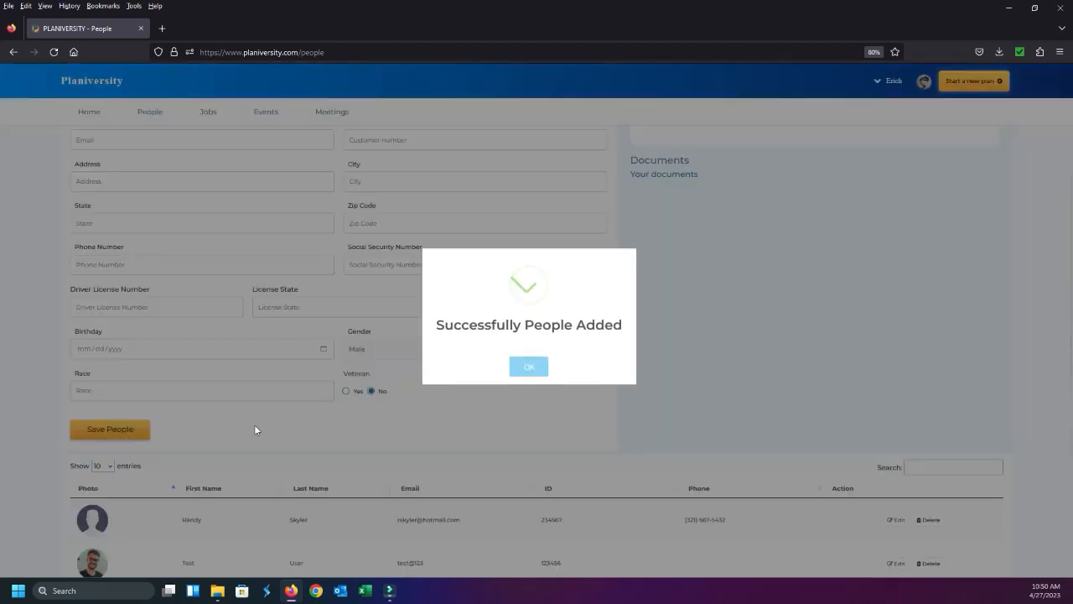
left_click(527, 367)
Find the newly added person at the end of the saved people list and open that record for editing
scroll(460, 378, "down", 5)
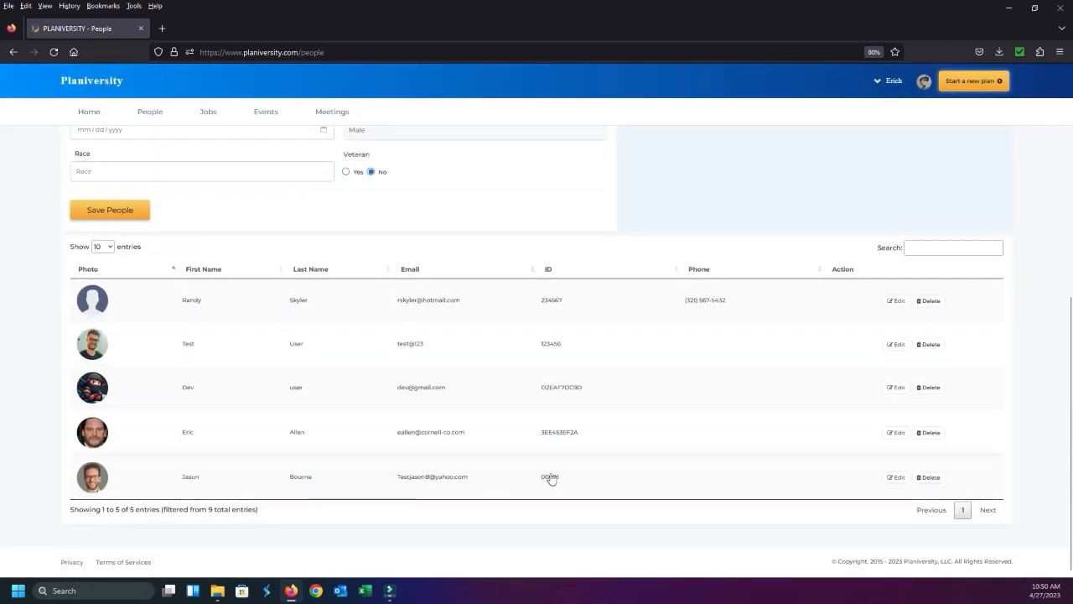
left_click(895, 477)
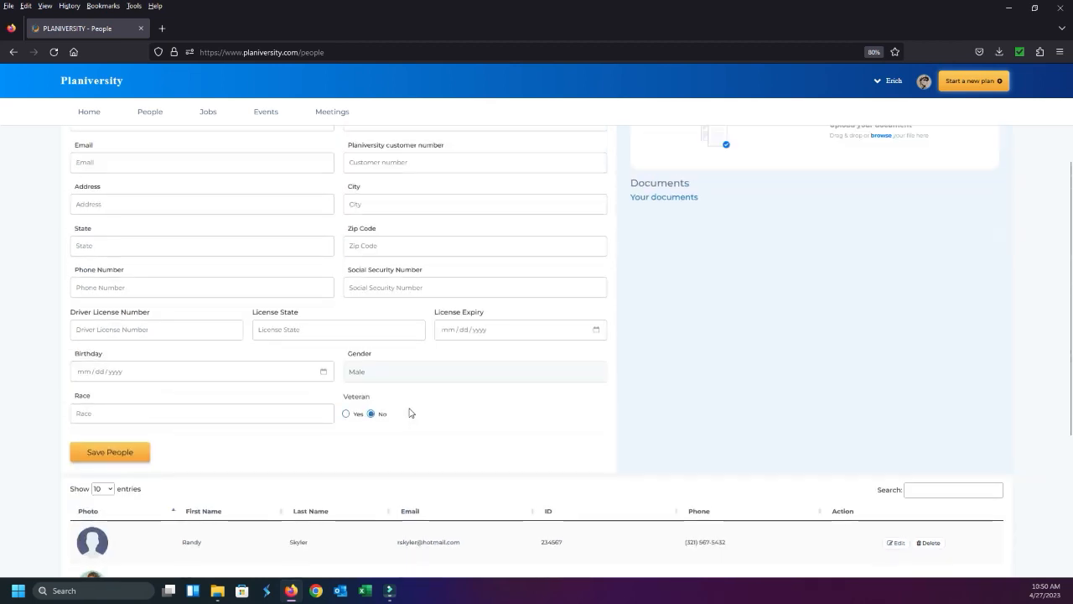
scroll(805, 402, "down", 3)
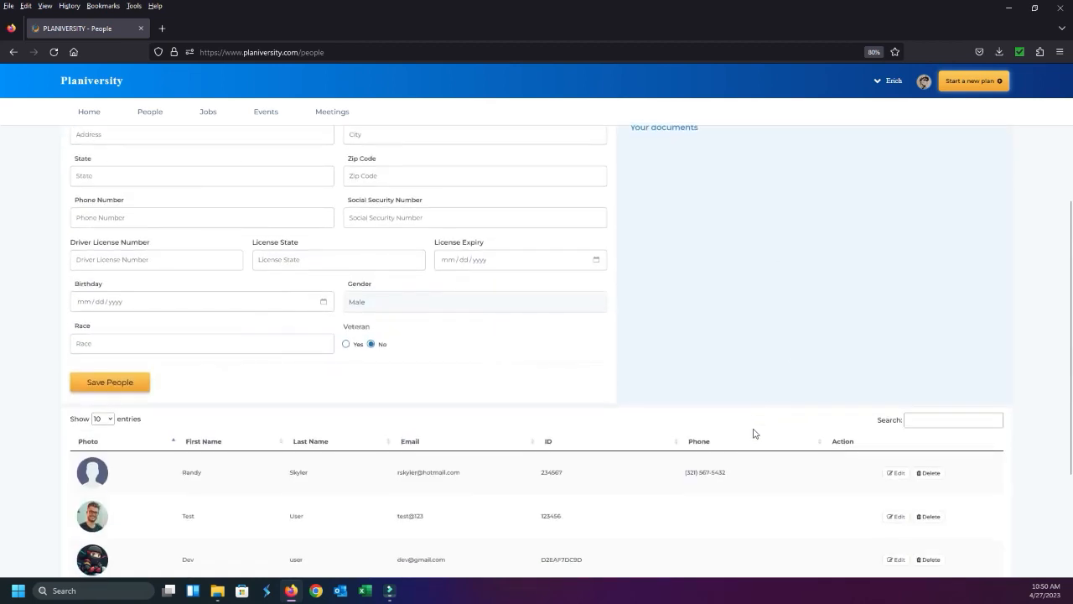
scroll(753, 432, "down", 2)
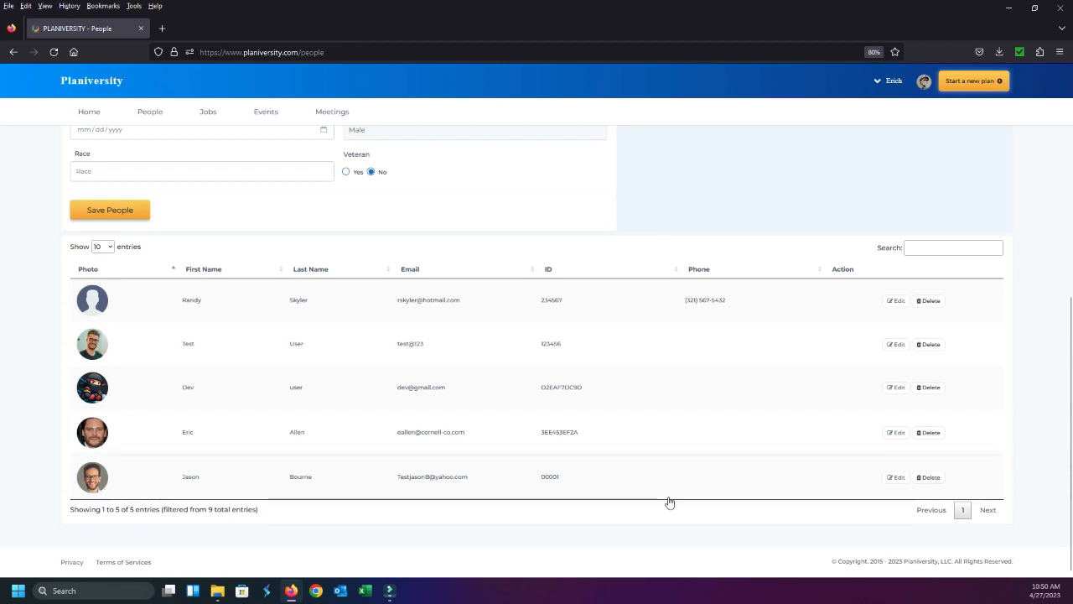
scroll(510, 481, "up", 4)
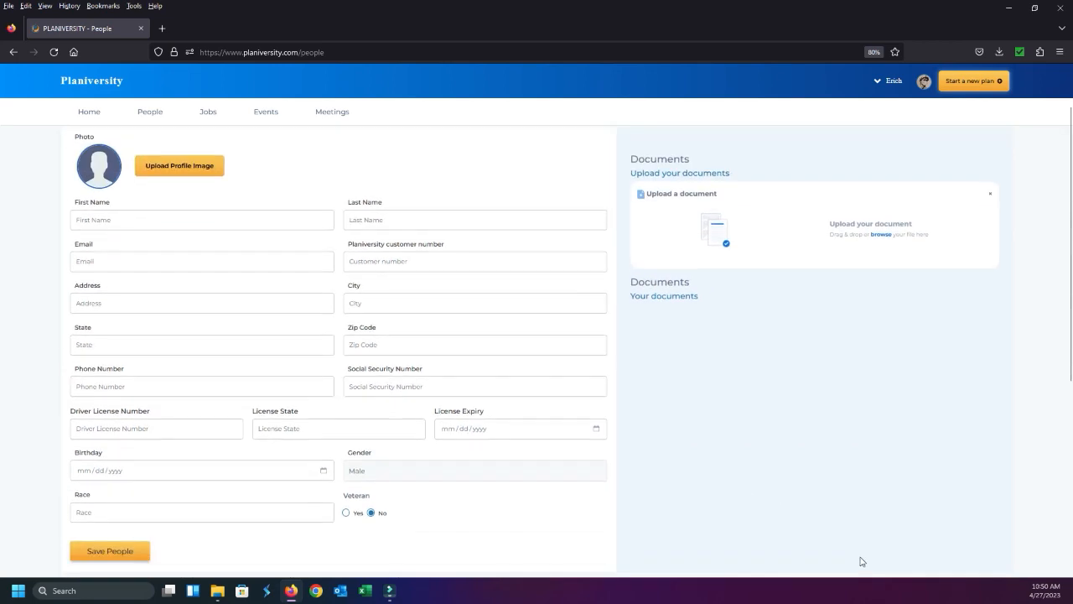
scroll(862, 561, "down", 4)
left_click(892, 478)
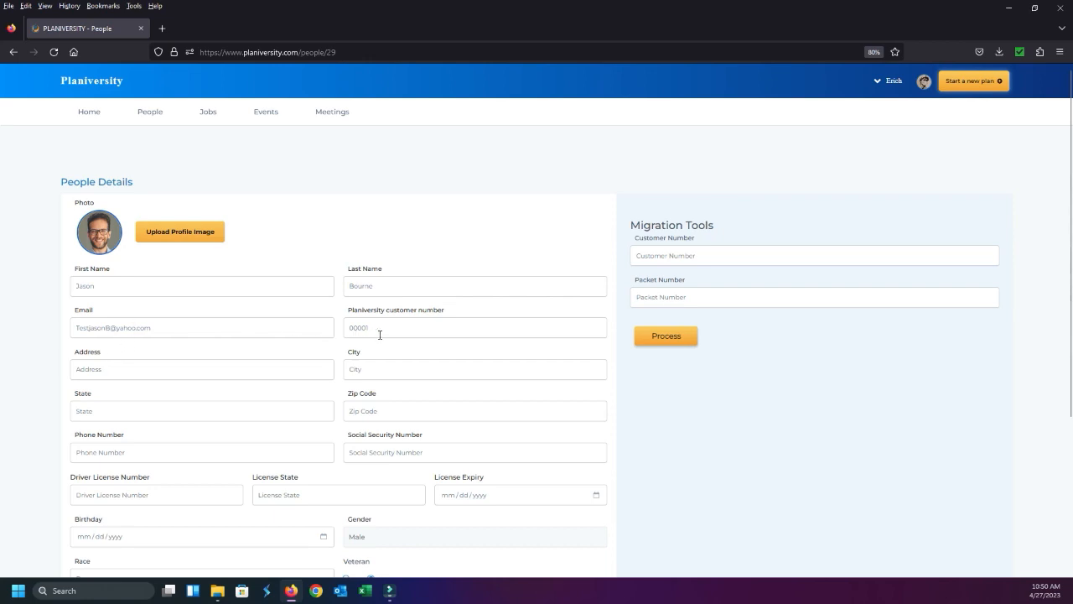
Fill in the person's street address from the suggested matches and set the city to Calgary
left_click(261, 369)
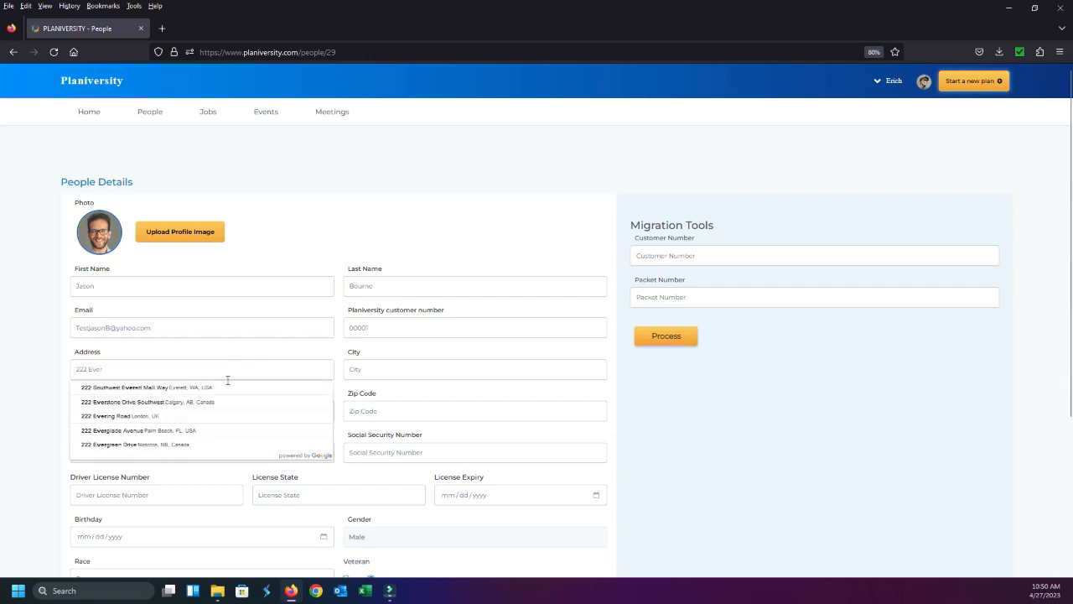
left_click(216, 404)
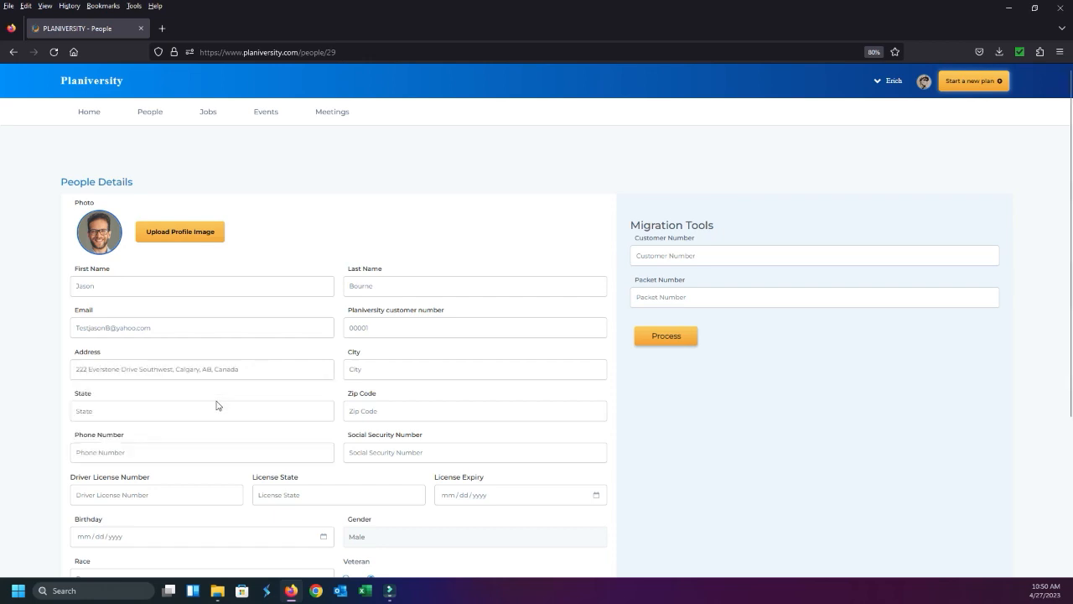
left_click(381, 373)
type("Calgary")
Set the state in the person's record to Calgary
left_click(189, 411)
type("Cnada")
key("BackSpace")
key("BackSpace")
key("BackSpace")
key("BackSpace")
key("BackSpace")
type("Ca")
Enter the person's phone number and set the race to Caucasian
left_click(158, 458)
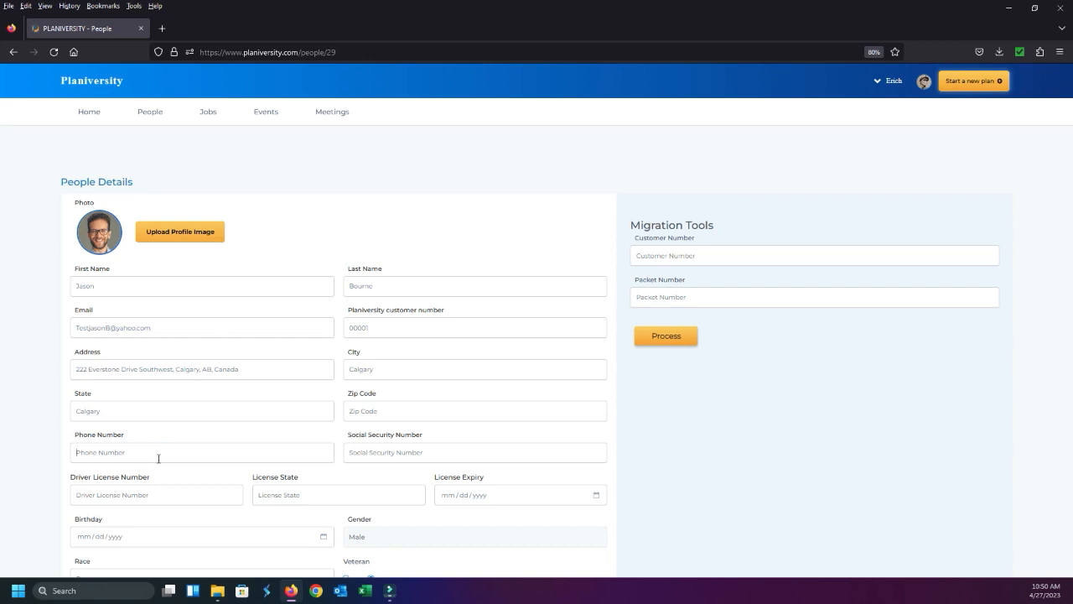
type("(000) 123-4567")
scroll(212, 419, "down", 2)
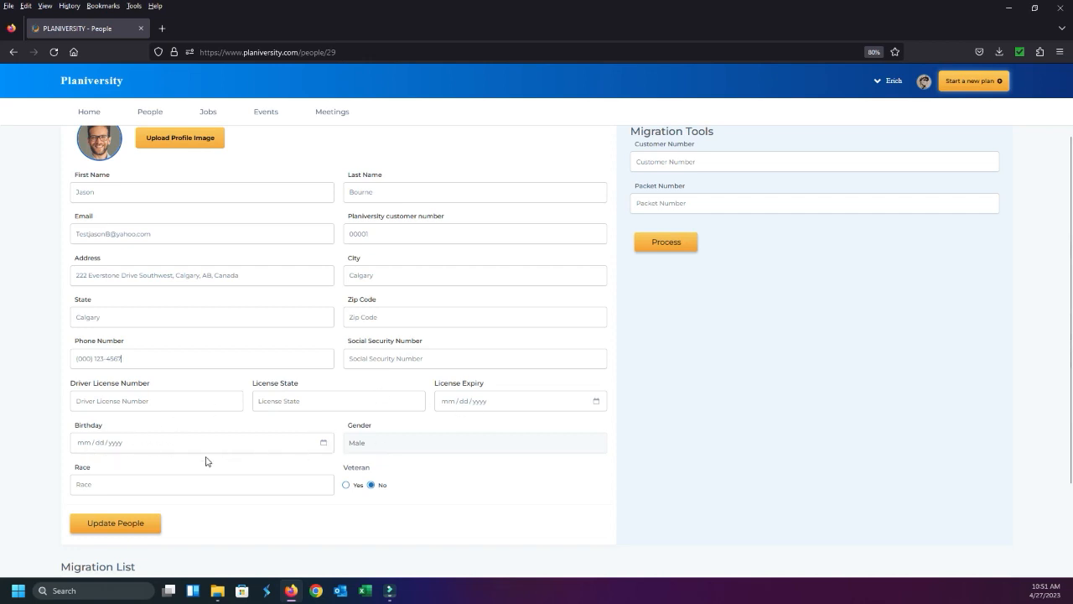
left_click(94, 484)
type("Caucasia")
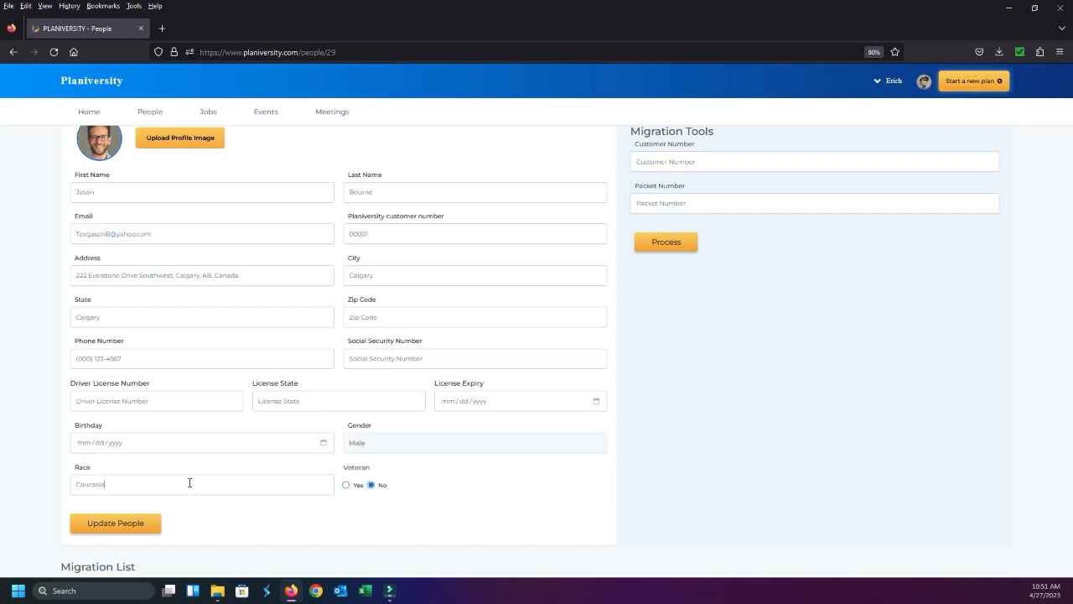
type("n")
scroll(127, 311, "up", 1)
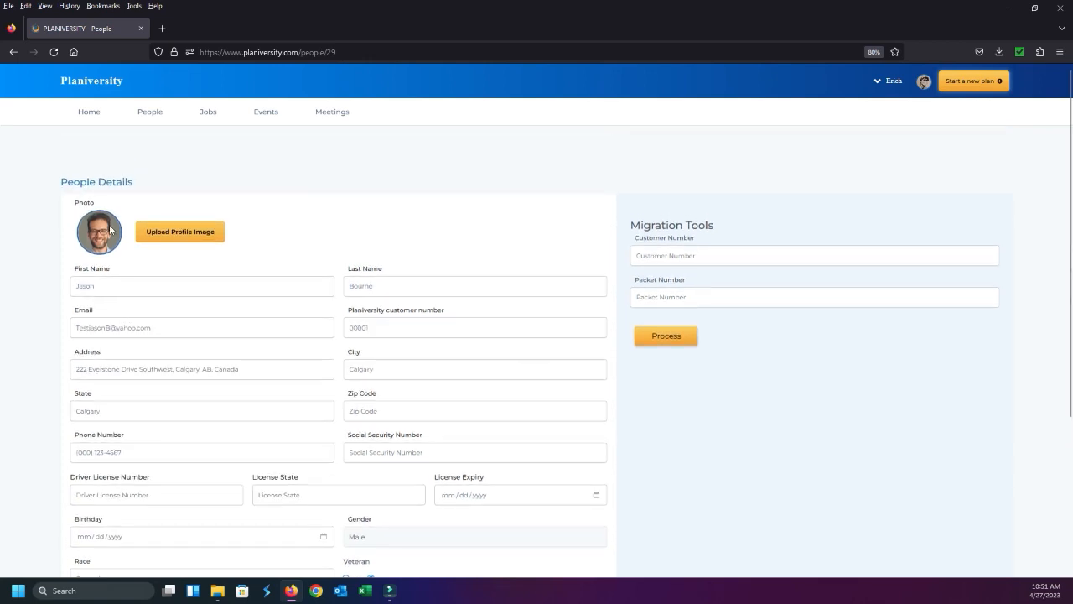
Check the edited person's details through to the end of the form and save the updated record
scroll(162, 326, "down", 2)
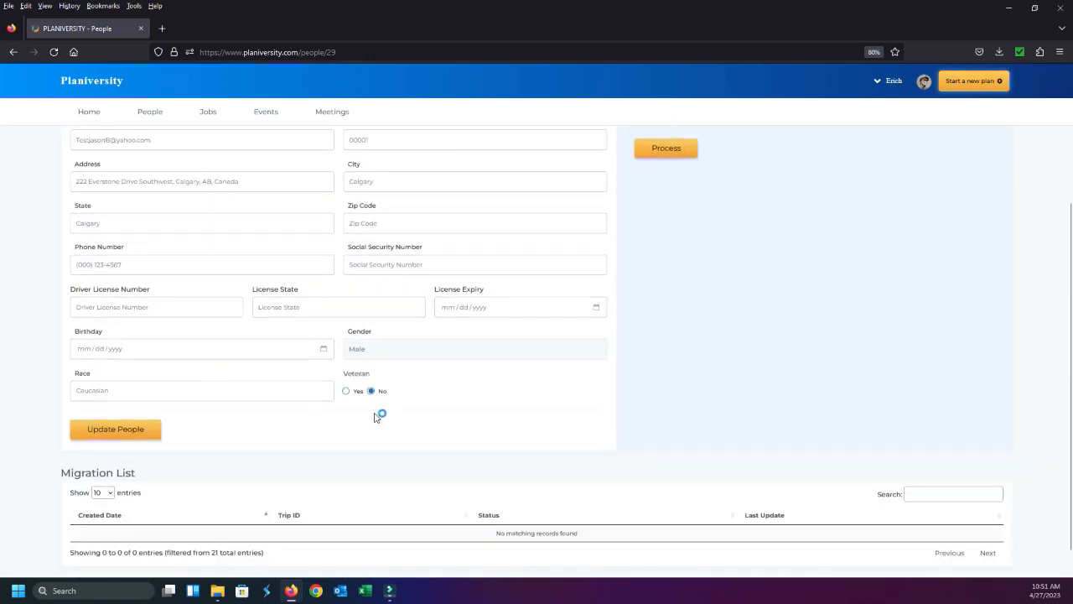
scroll(570, 386, "up", 3)
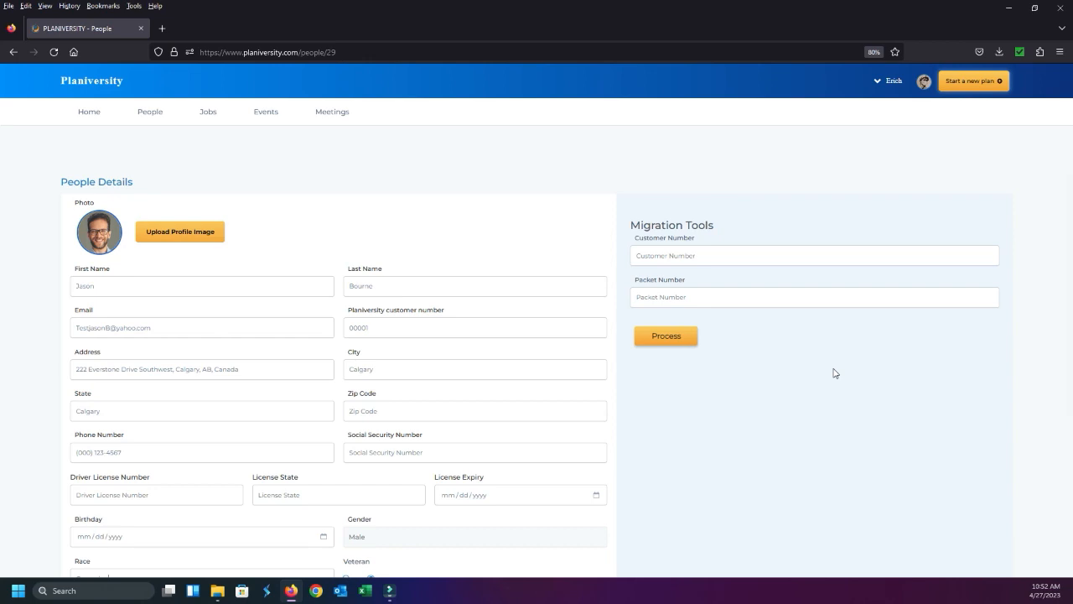
scroll(779, 335, "down", 2)
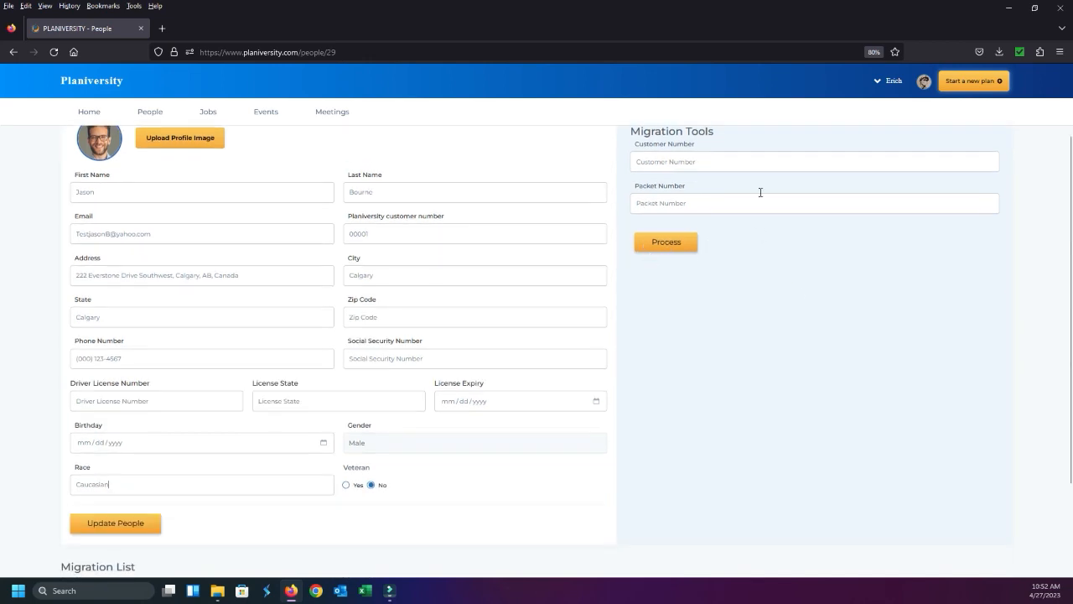
scroll(710, 290, "down", 3)
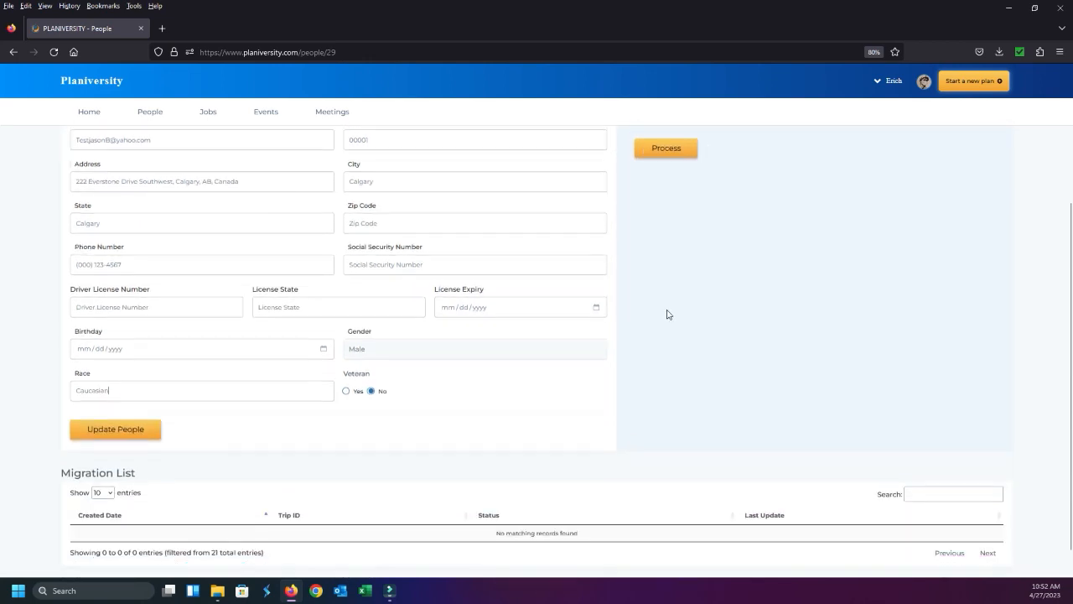
left_click(140, 406)
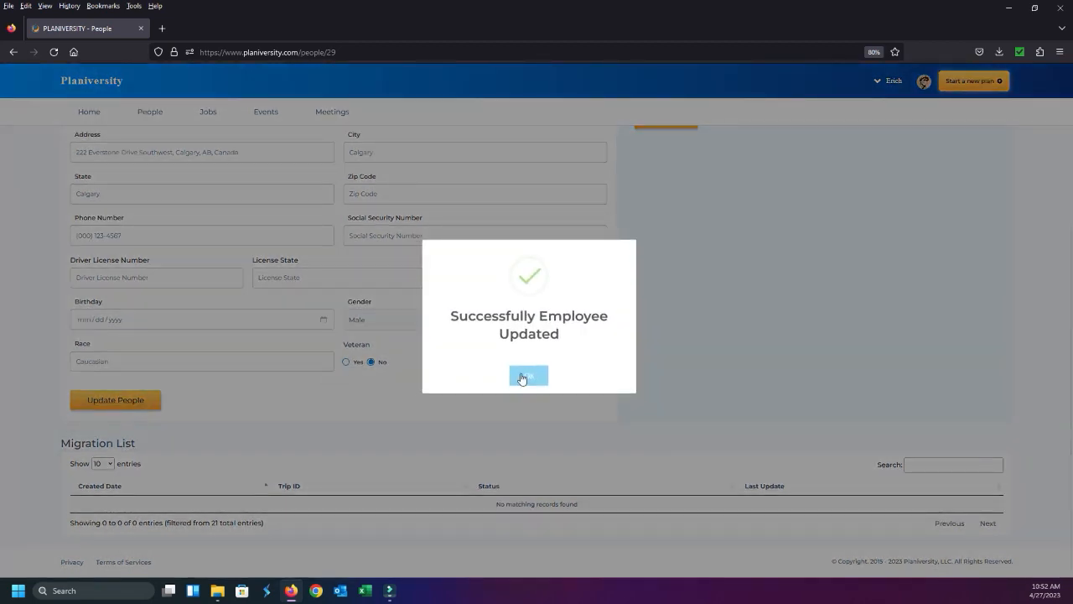
left_click(527, 377)
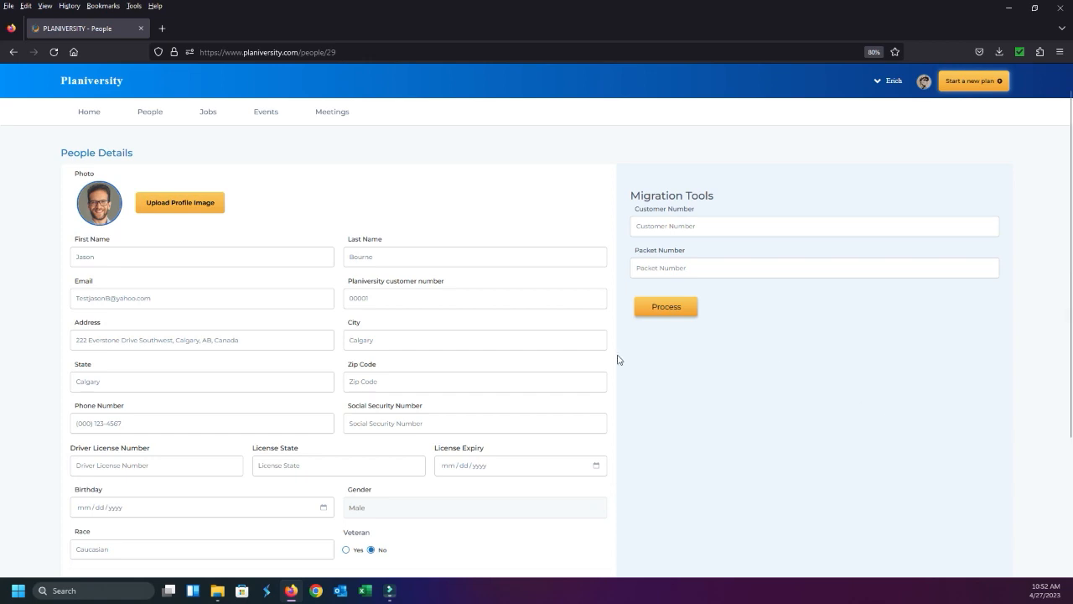
Return to the People page and check the updated person's entry in the saved people list
scroll(622, 395, "down", 3)
scroll(604, 386, "down", 1)
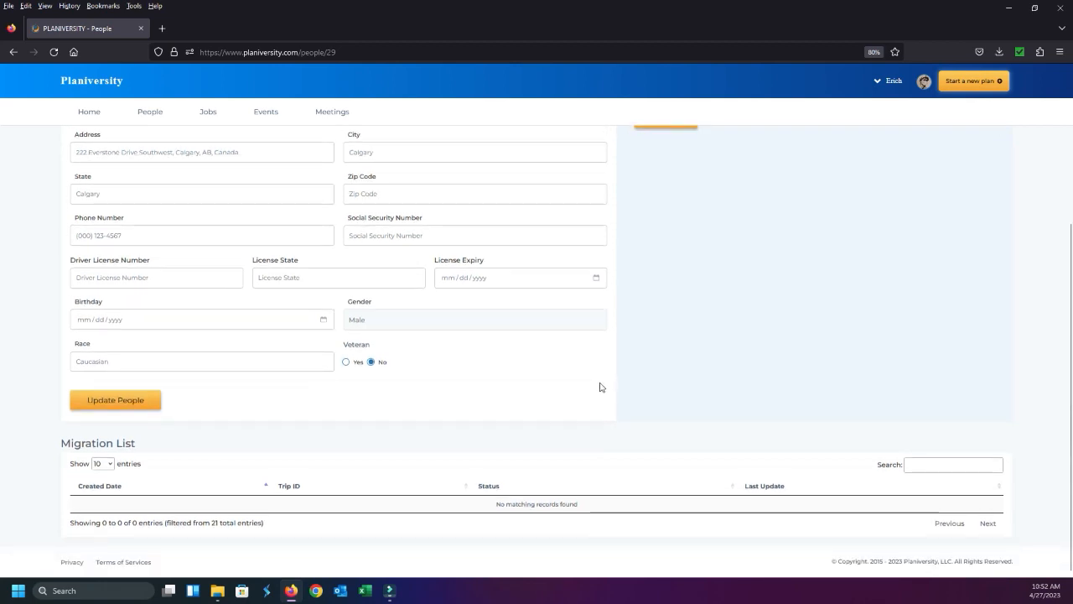
scroll(503, 403, "up", 5)
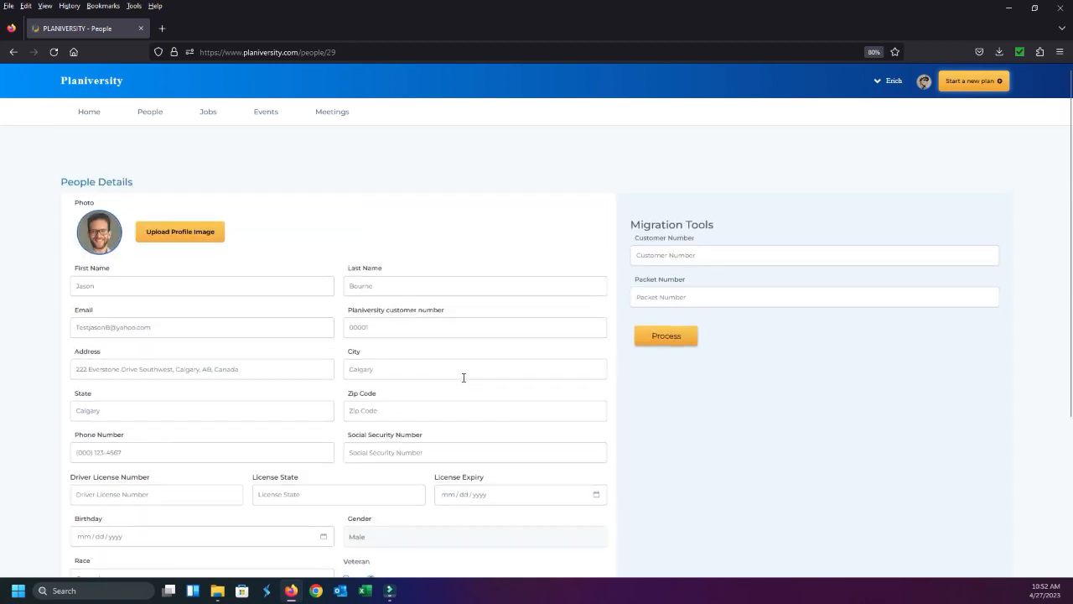
left_click(150, 112)
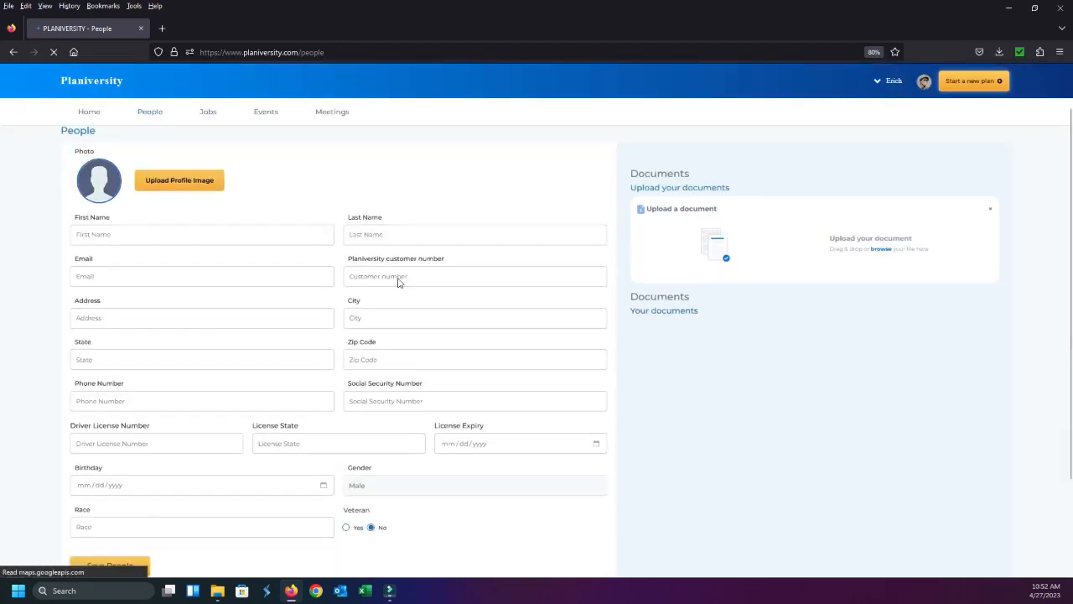
scroll(399, 280, "down", 5)
scroll(350, 452, "down", 4)
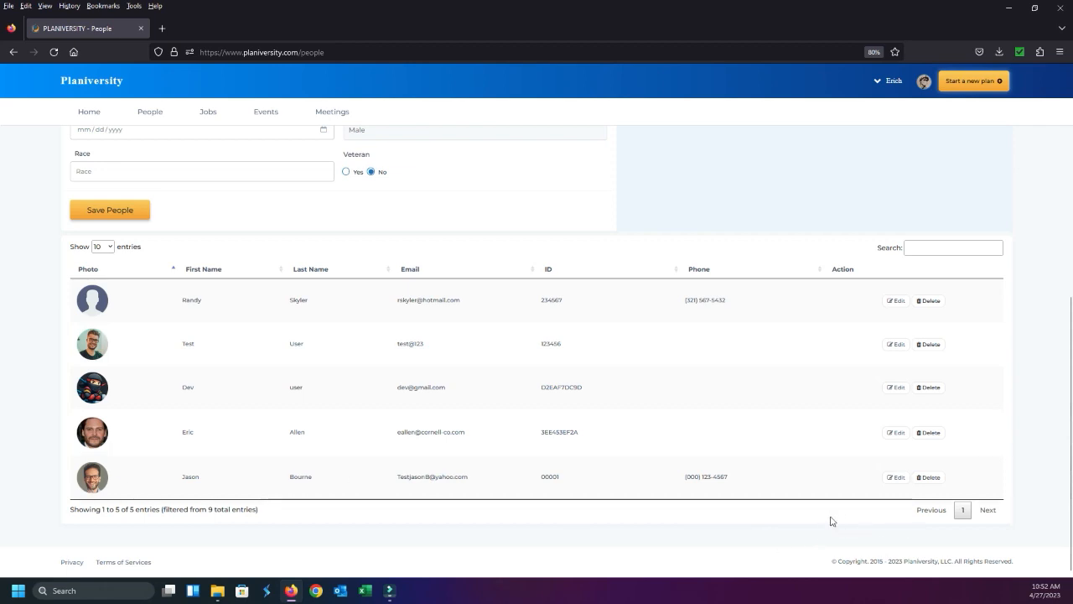
scroll(298, 428, "up", 5)
scroll(307, 413, "up", 3)
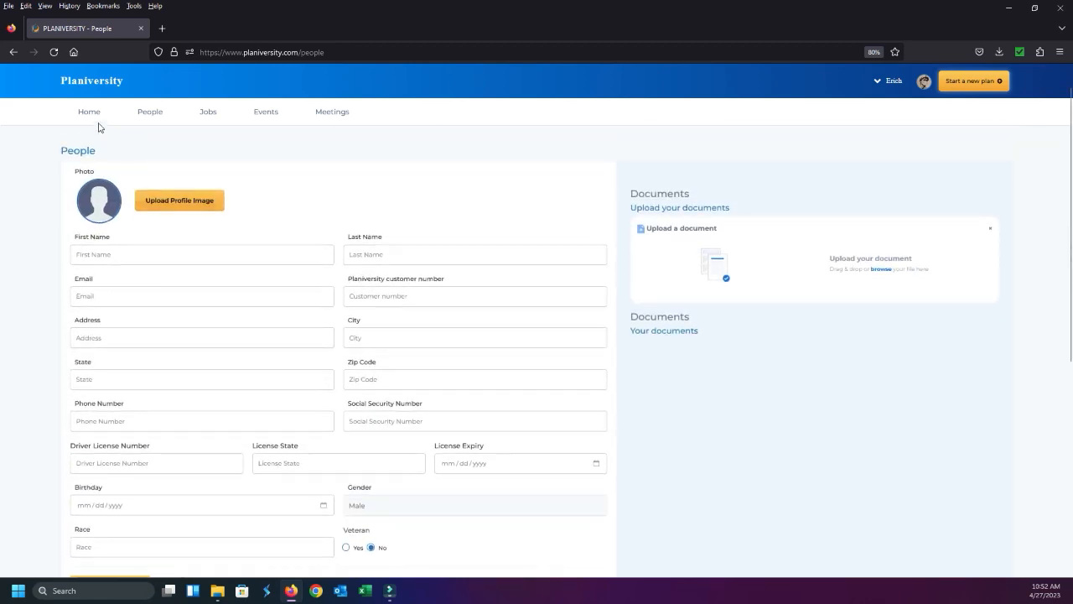
Return to the home dashboard and reset the page zoom to its default size
left_click(89, 116)
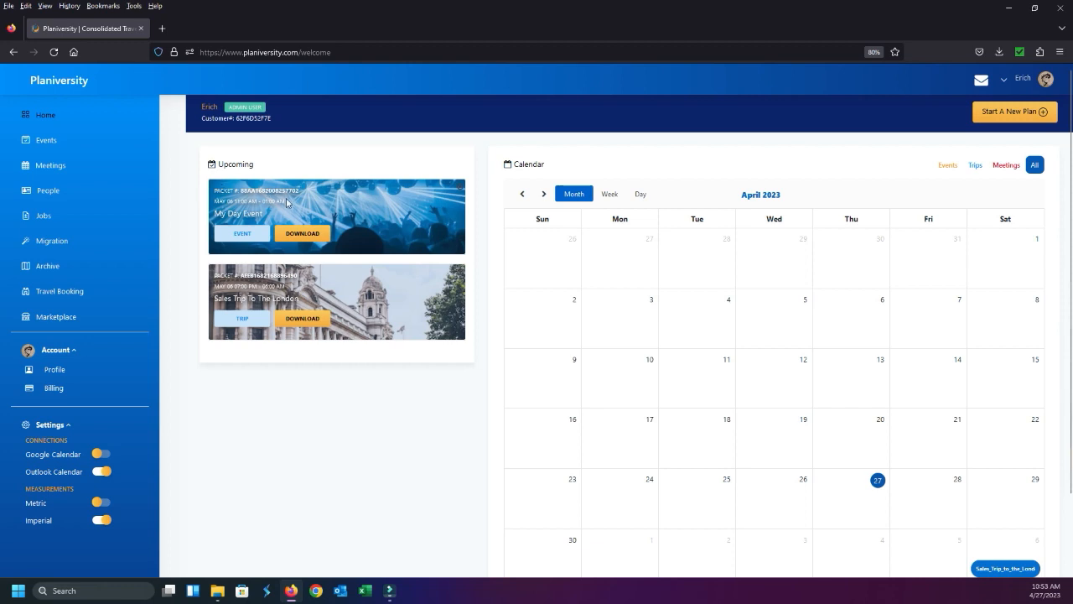
left_click(547, 333)
key("ctrl+0")
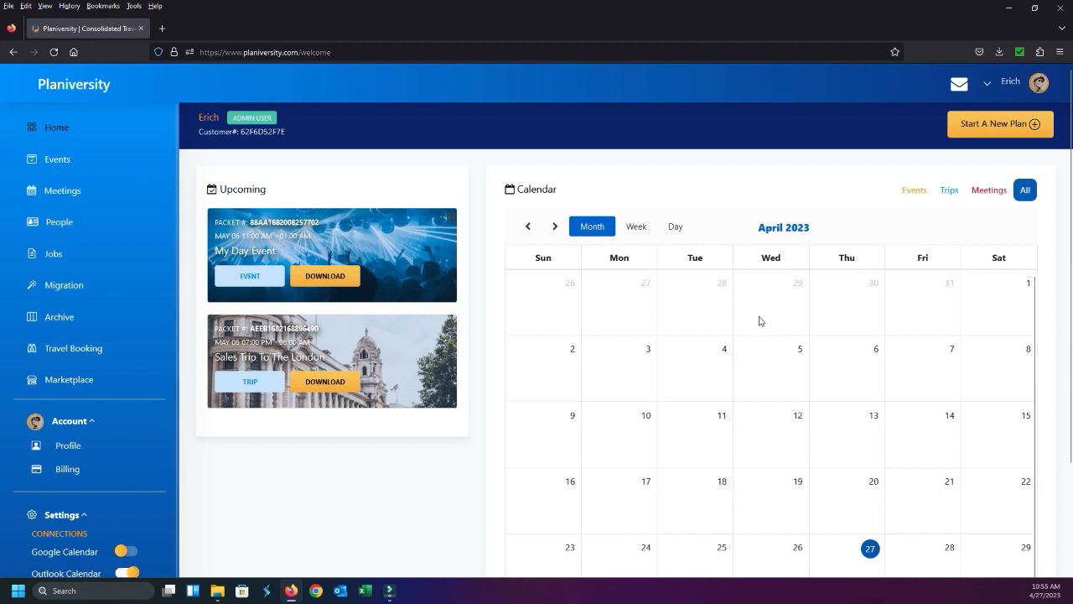
Start a new plan to view the event or trip choice, and return to the home dashboard at 80% zoom
left_click(994, 125)
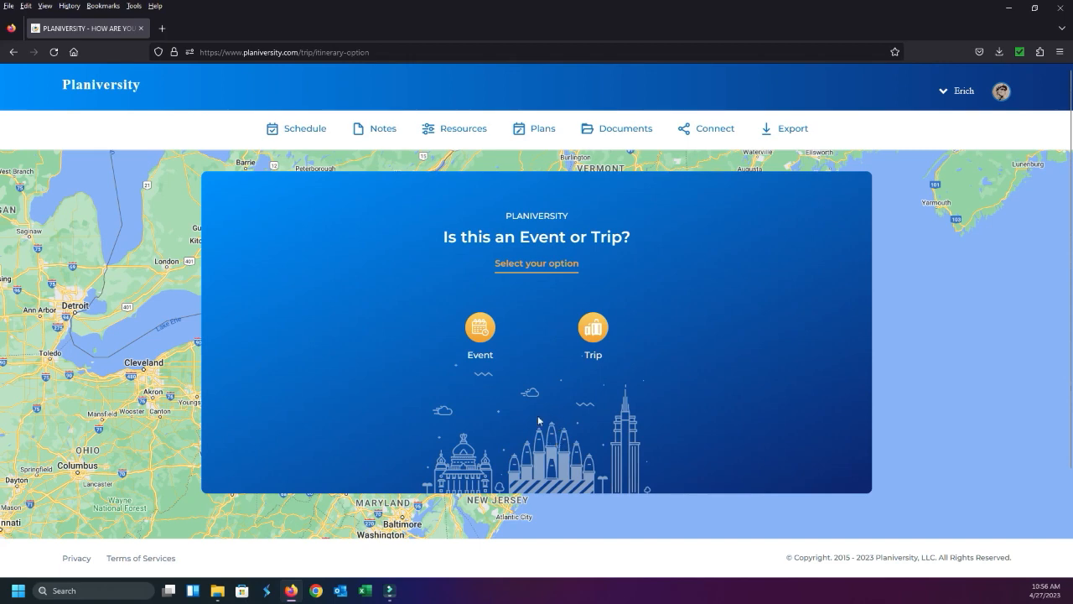
left_click(116, 93)
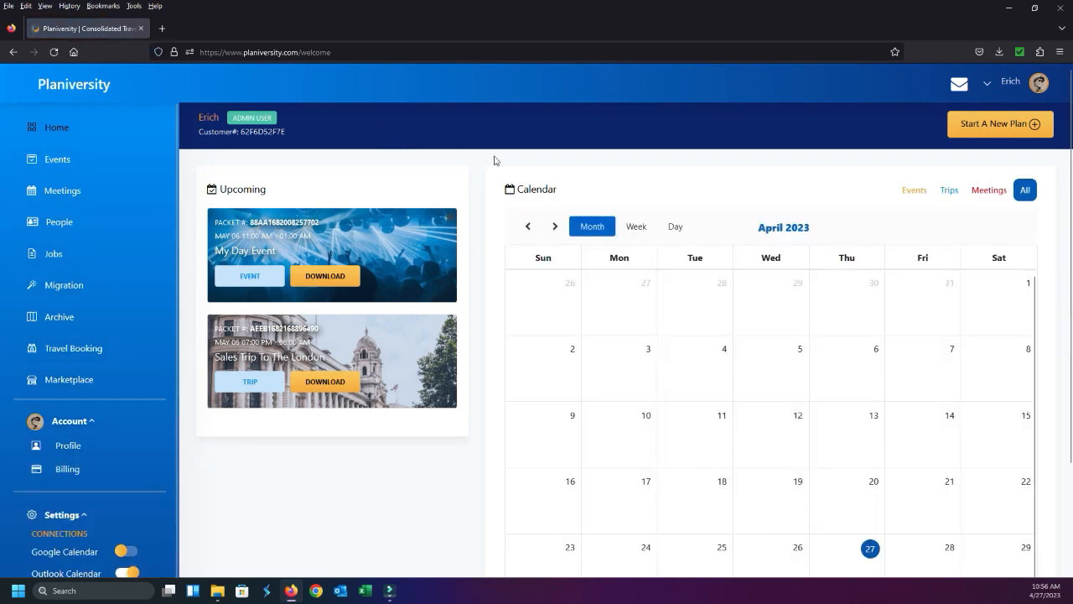
key("ctrl+minus")
key("ctrl+minus")
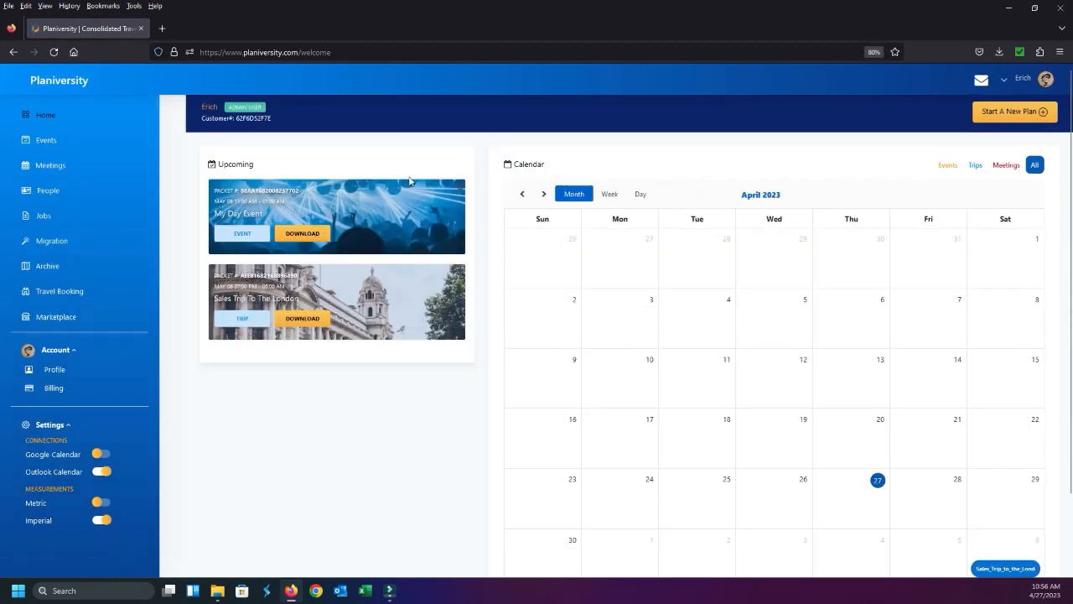
scroll(707, 335, "down", 2)
scroll(587, 318, "up", 2)
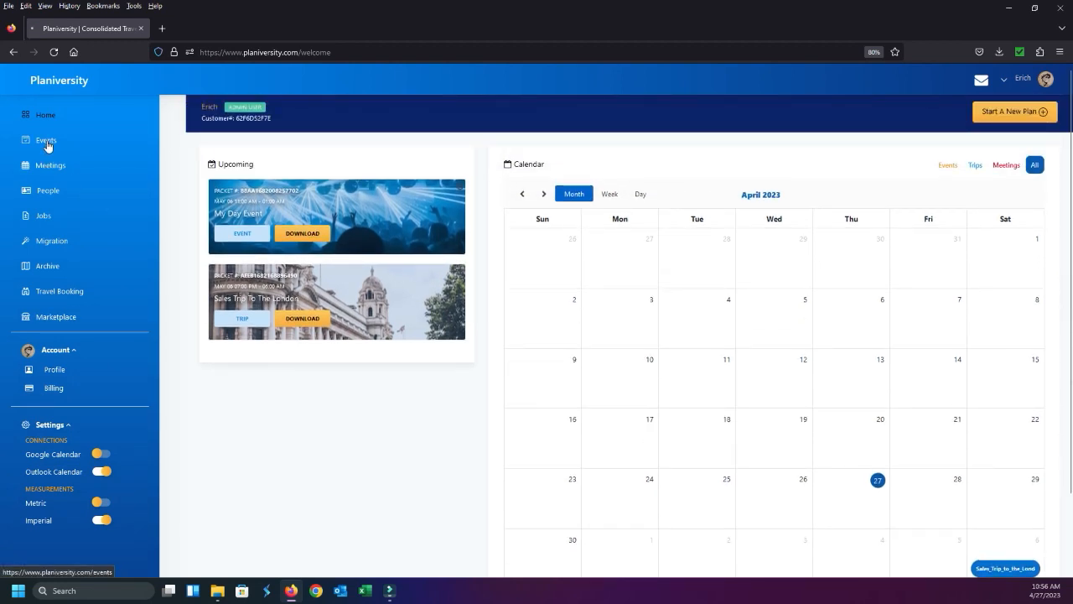
Open the Events page and remove the existing entries under Added Comments
left_click(46, 143)
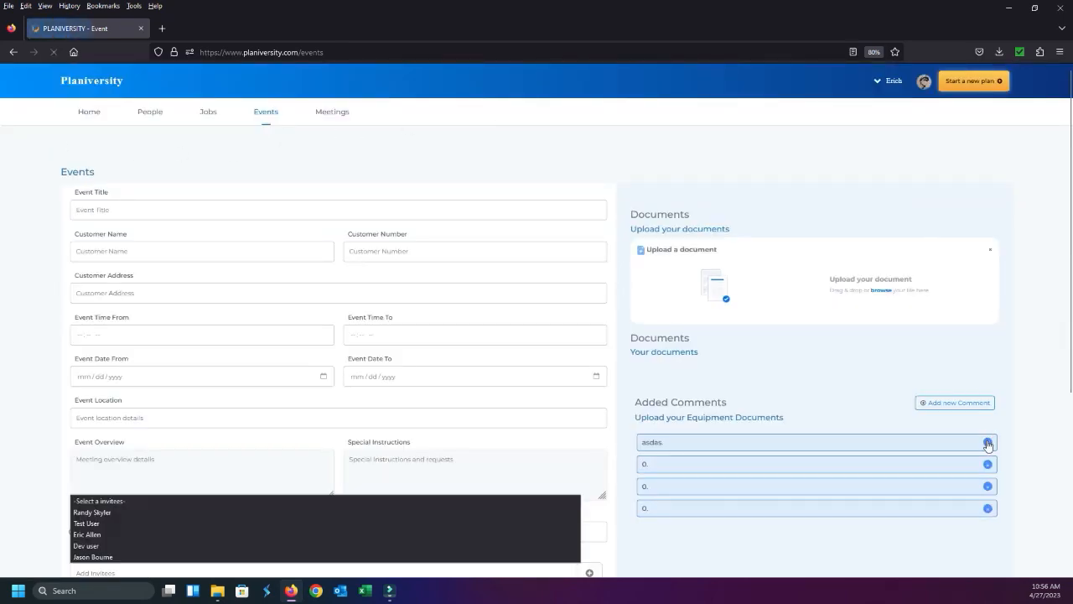
left_click(988, 443)
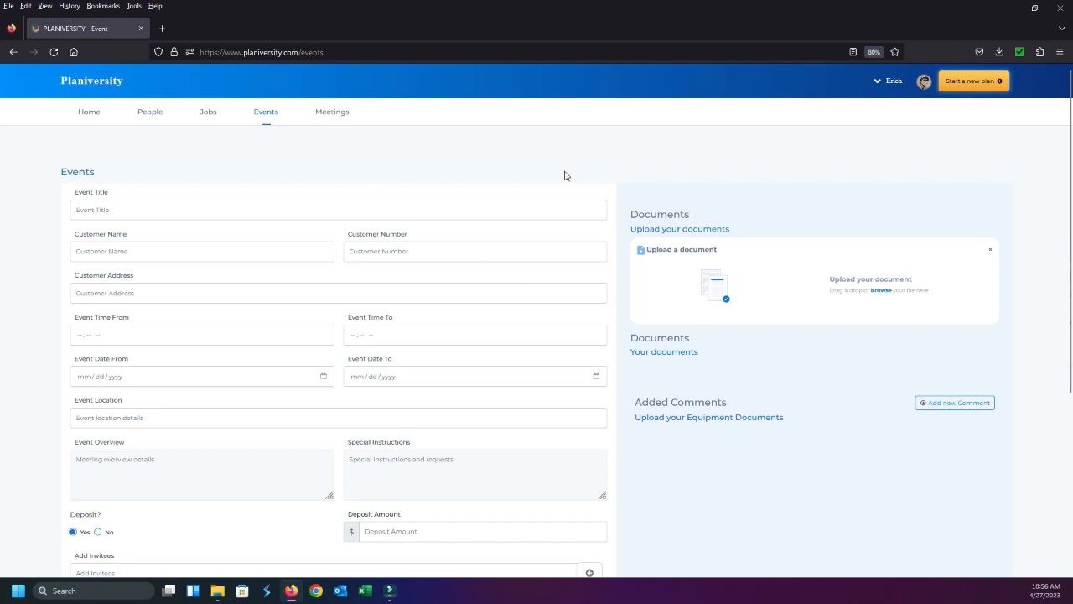
scroll(407, 319, "down", 4)
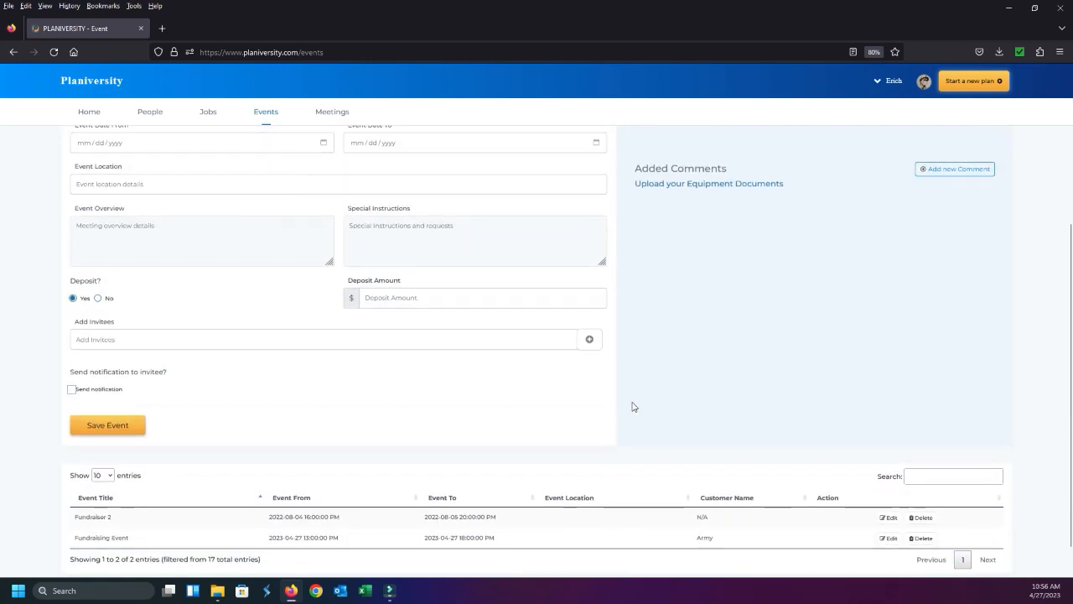
scroll(606, 371, "up", 4)
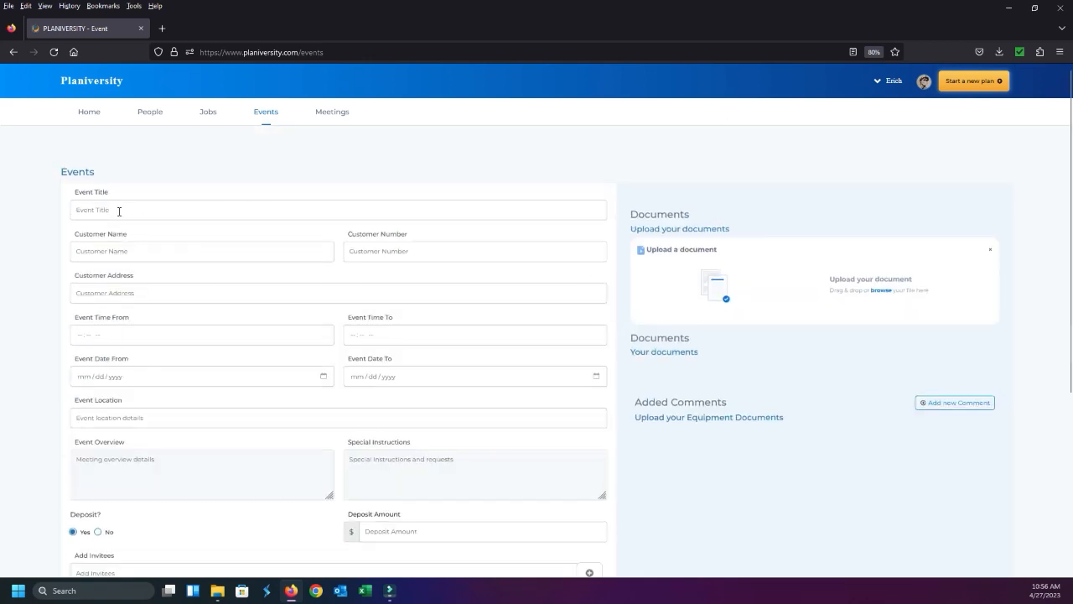
Title the new event with the guest of honour's first name in possessive form followed by "birthday party"
left_click(119, 211)
type("Bu")
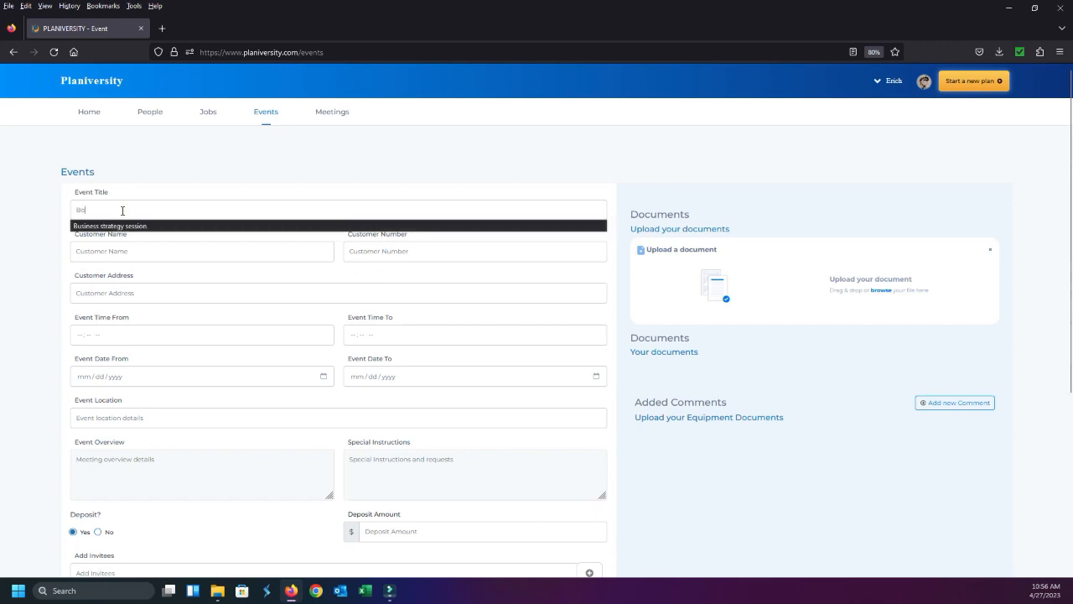
type("b's birthday party")
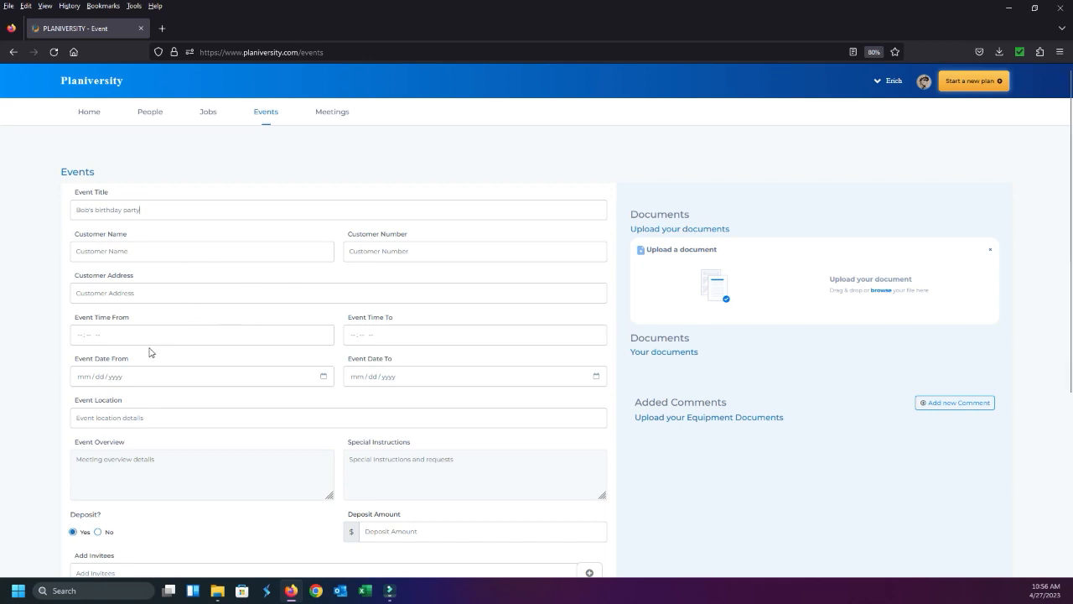
Set the event time from 03:30 PM to 04:30 PM
left_click(79, 334)
type("0330a")
type("430p")
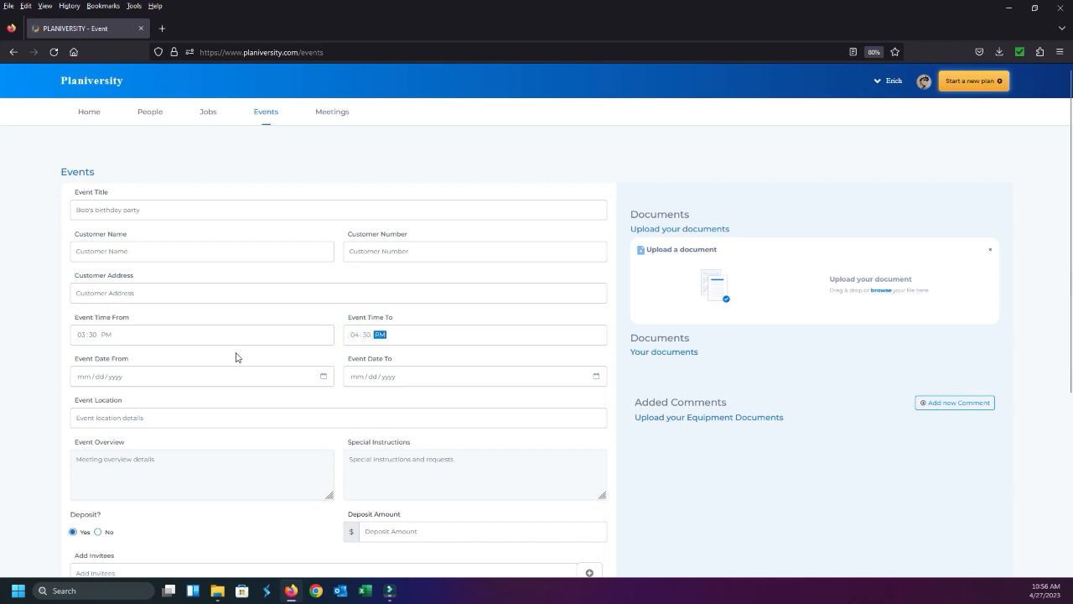
Set both the start and end dates of the event to 04/27/2023
left_click(86, 377)
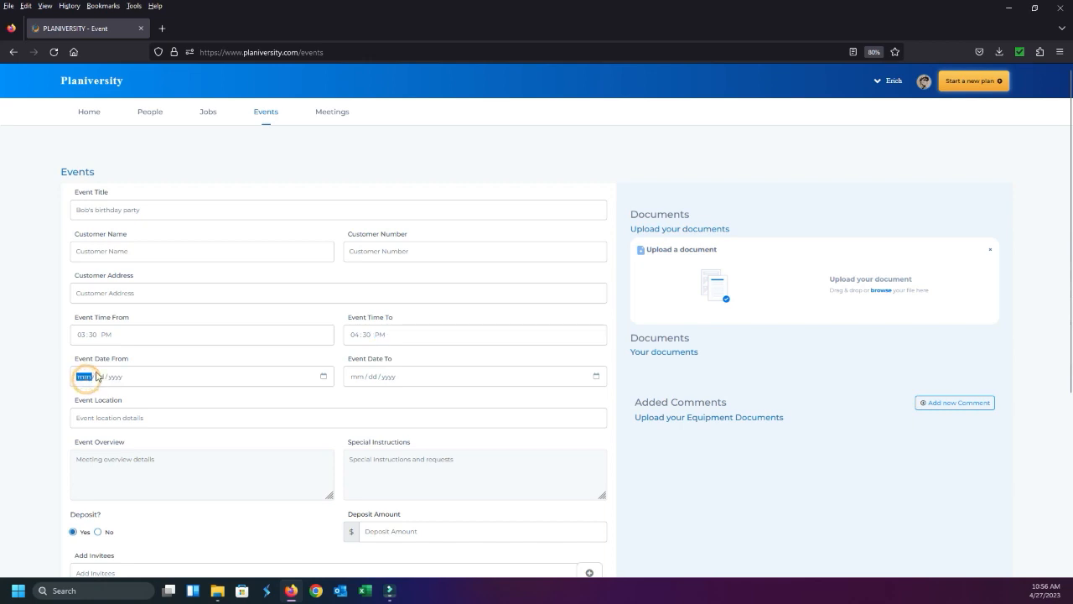
left_click(323, 376)
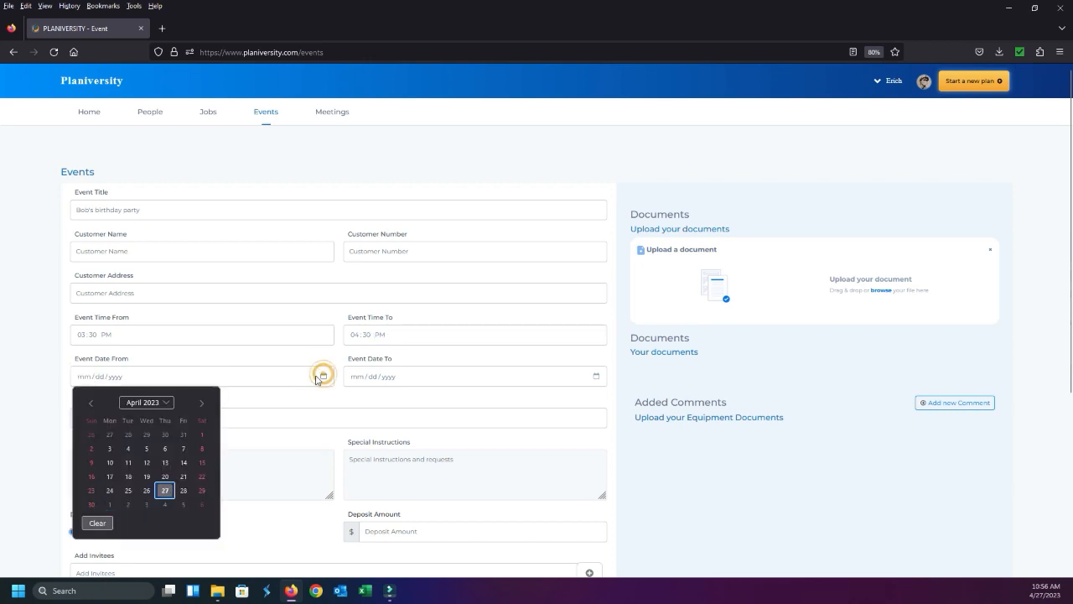
left_click(162, 481)
left_click(372, 377)
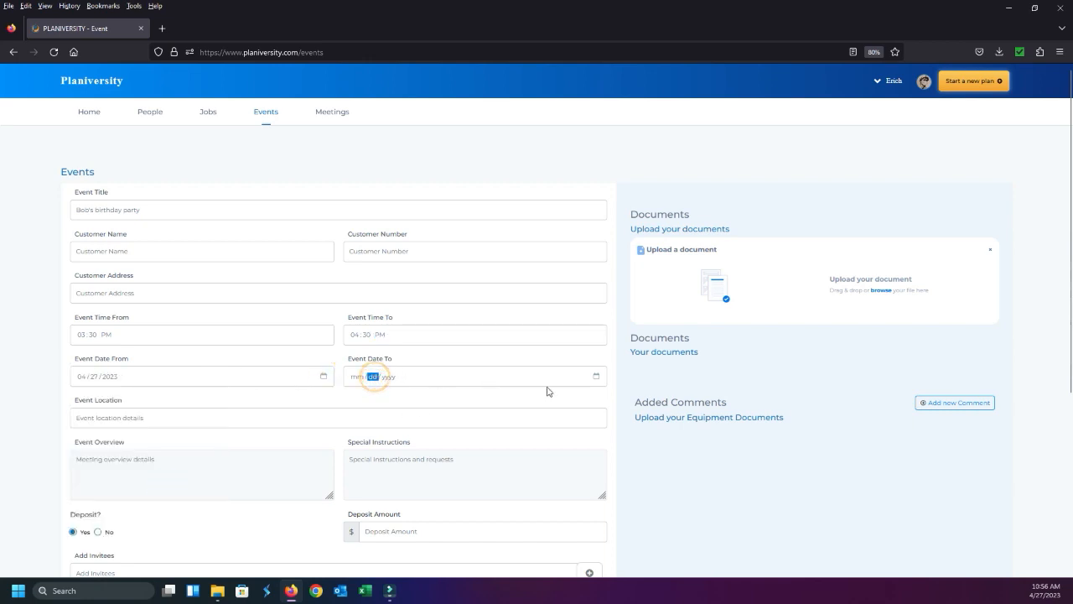
left_click(595, 376)
left_click(437, 483)
Set the event location to "Conference room, third floor" without choosing any suggested place
left_click(186, 422)
type("Con")
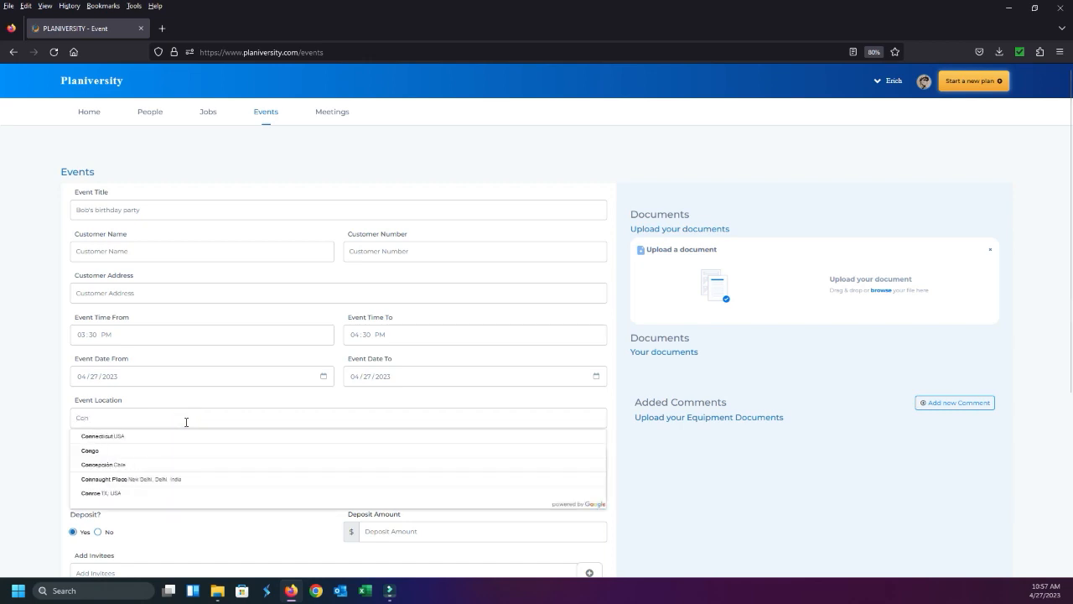
type("ference")
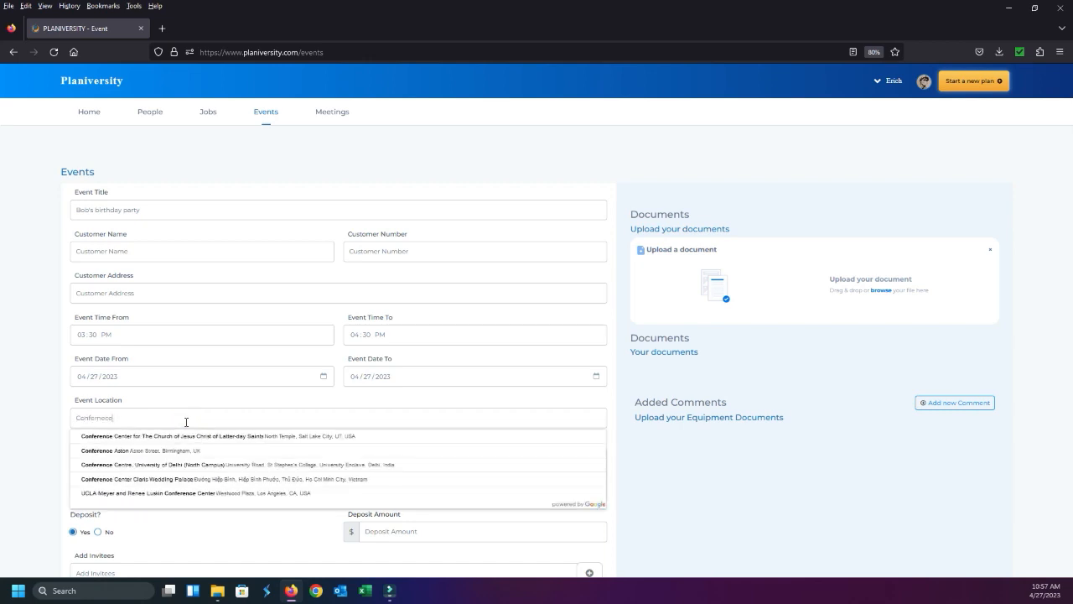
key("BackSpace")
key("BackSpace")
key("BackSpace")
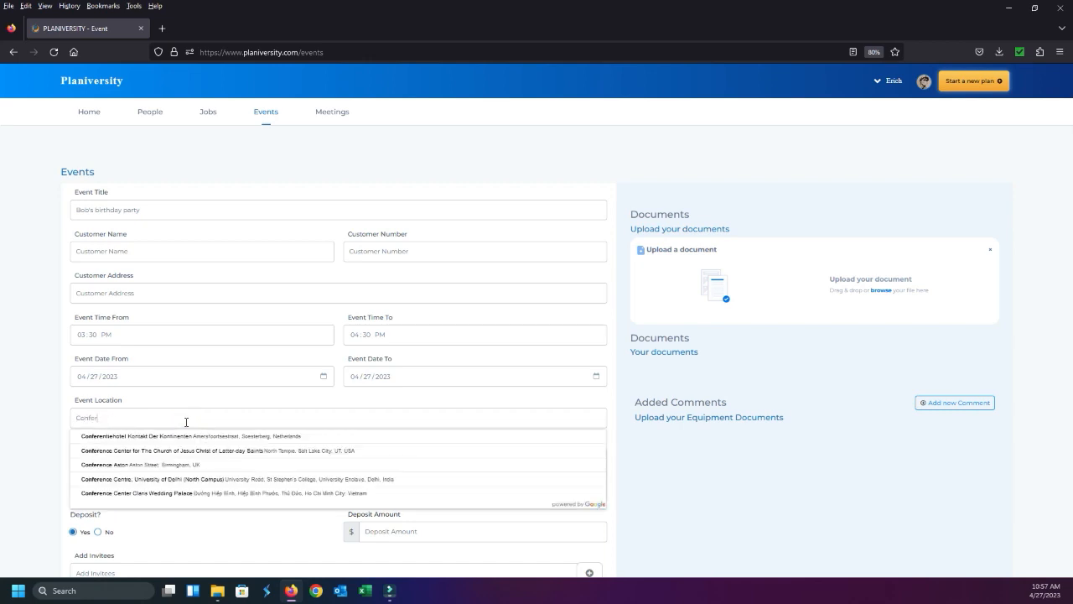
type("ence coffe")
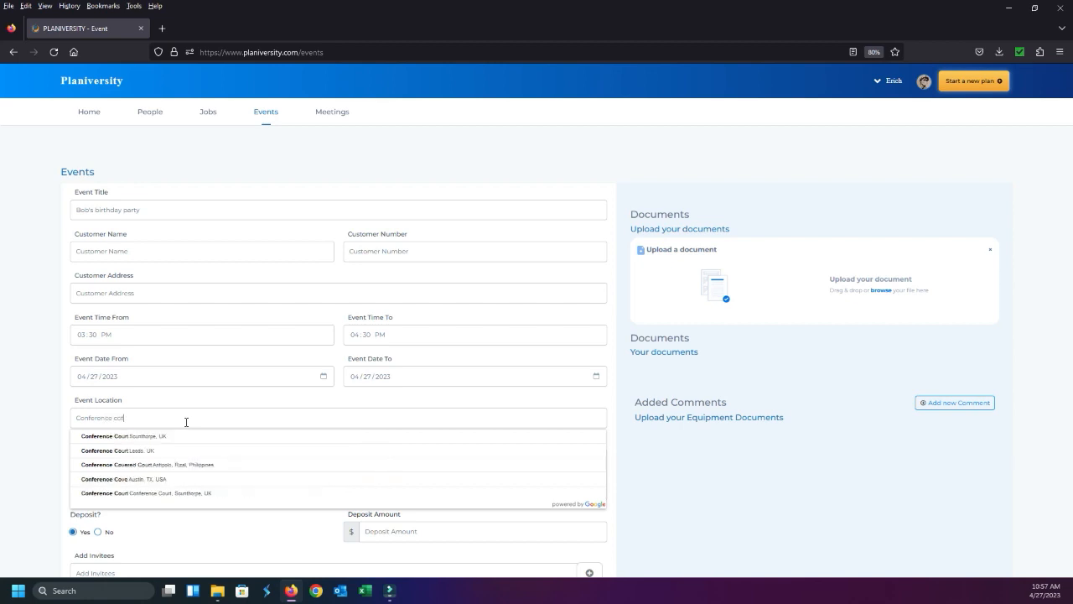
key("BackSpace")
key("BackSpace")
key("BackSpace")
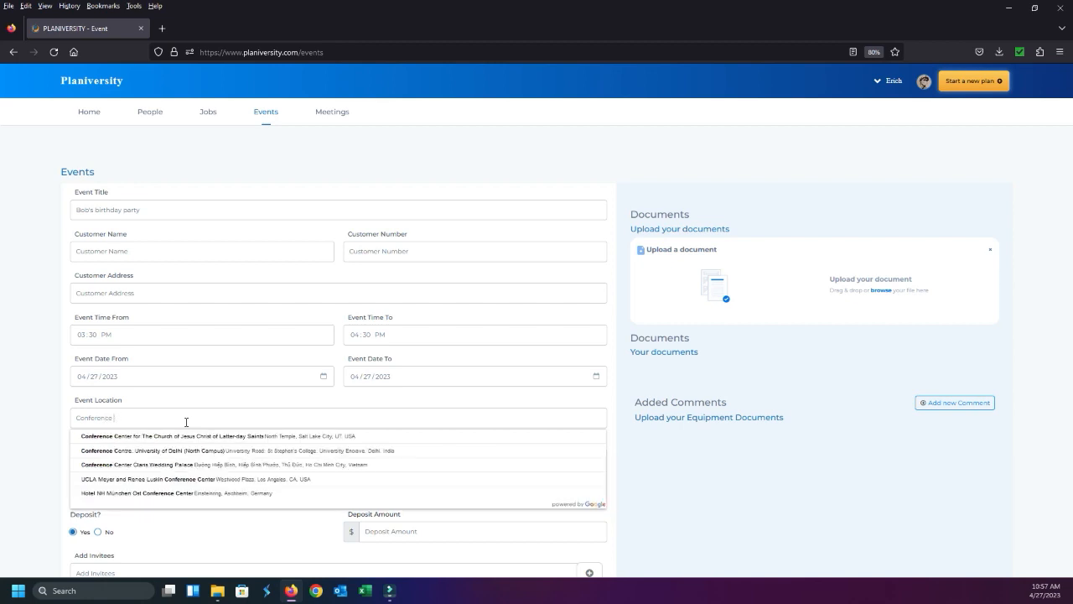
type("room")
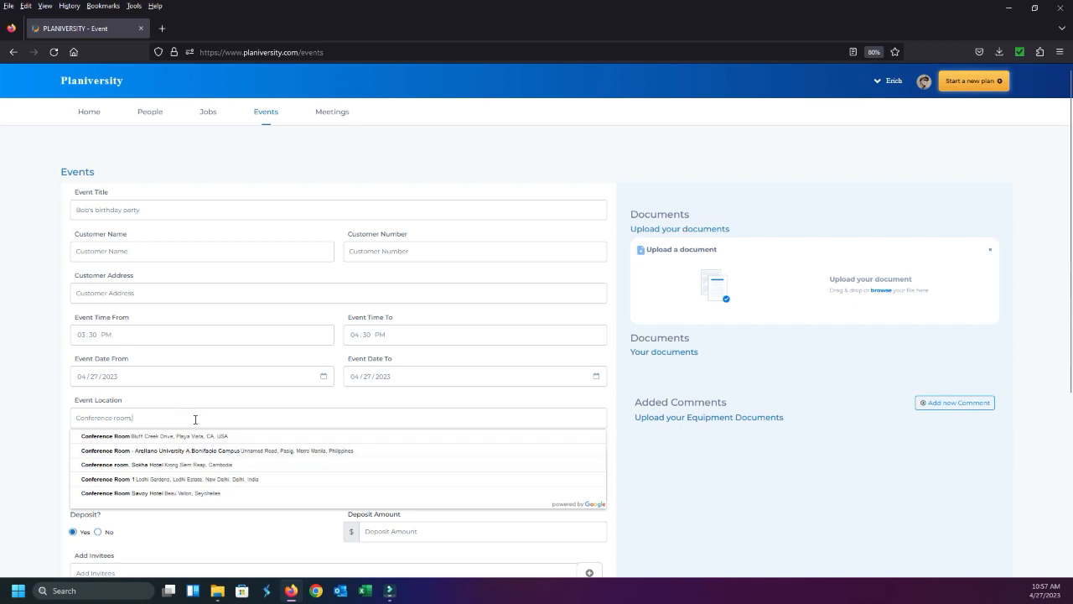
type(", third floor")
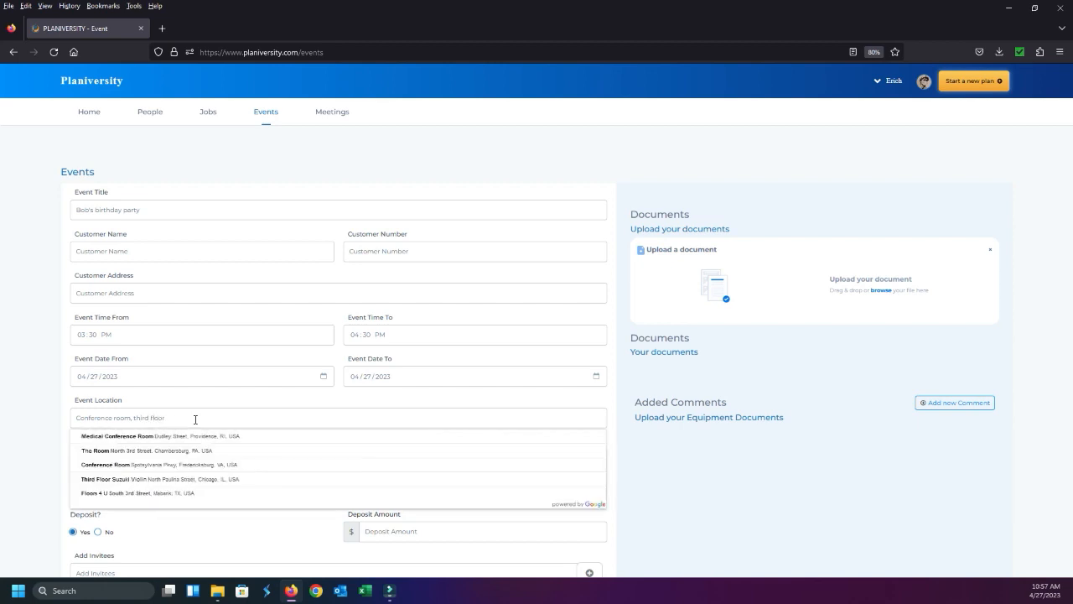
left_click(211, 400)
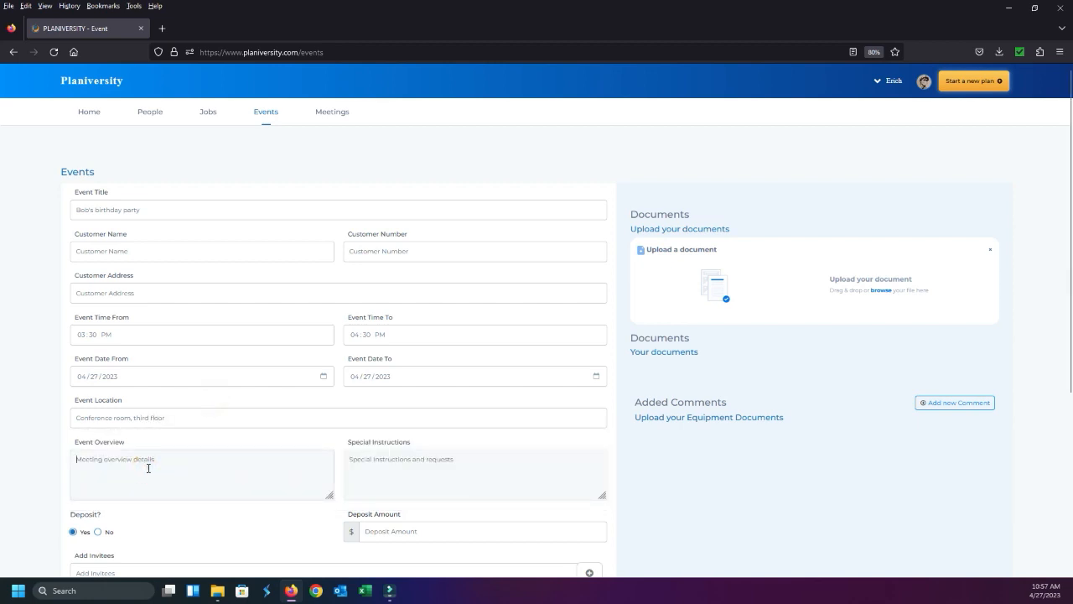
Set the event overview to "Shirt and tie event." and the special instructions to "Save some room for cake!"
type("Shirt and tie event")
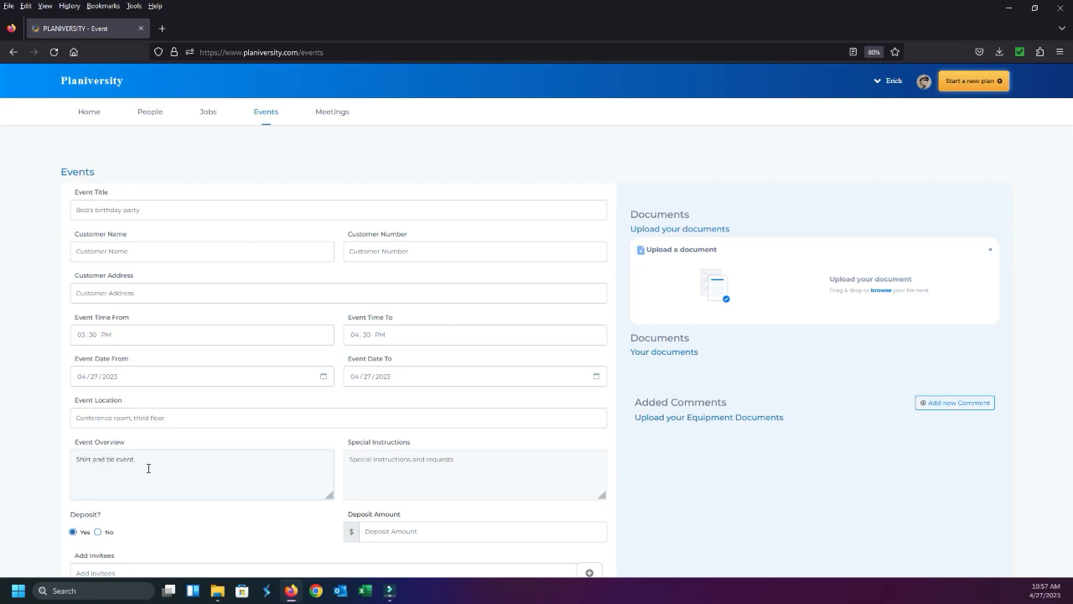
type(".")
left_click(376, 467)
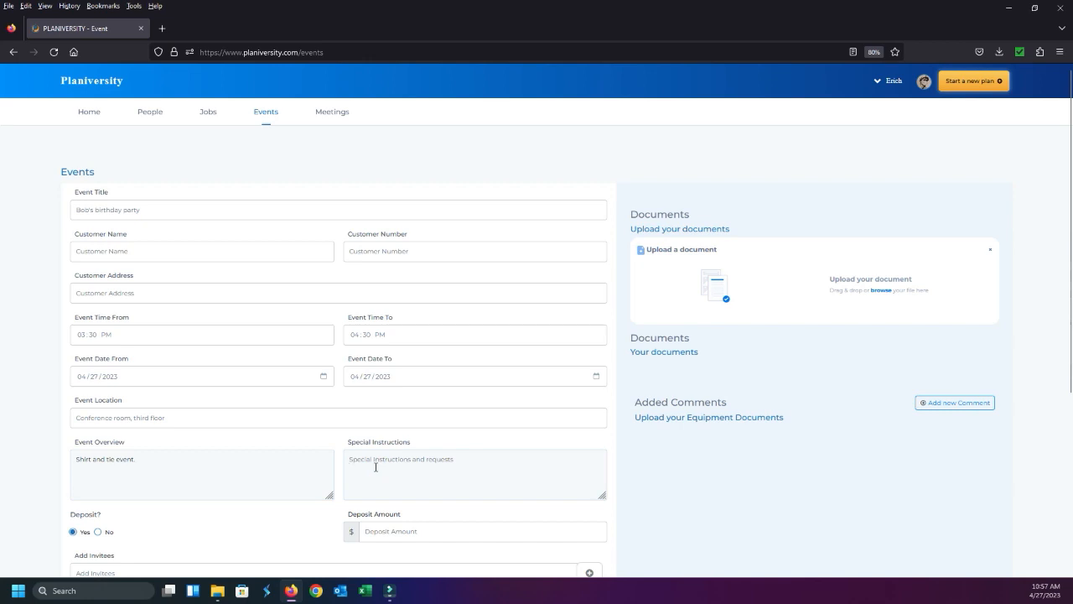
type("Save some room for cake!")
scroll(398, 363, "down", 2)
scroll(587, 281, "up", 2)
Upload the file Test Doc B from the Example docs folder to the event's documents
left_click(798, 302)
scroll(376, 195, "down", 1)
scroll(377, 195, "down", 2)
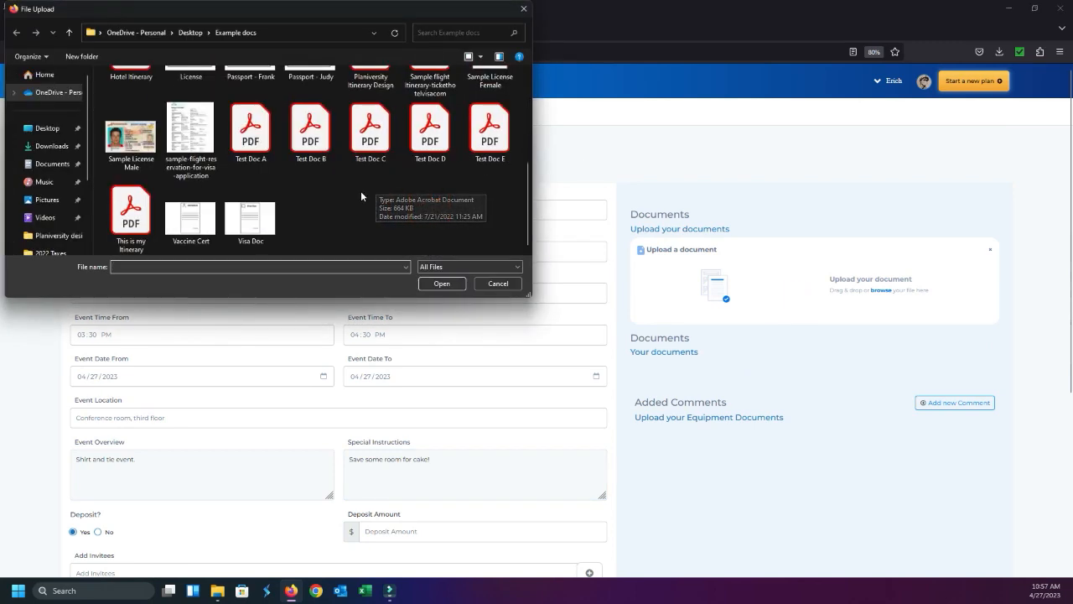
left_click(308, 132)
left_click(442, 284)
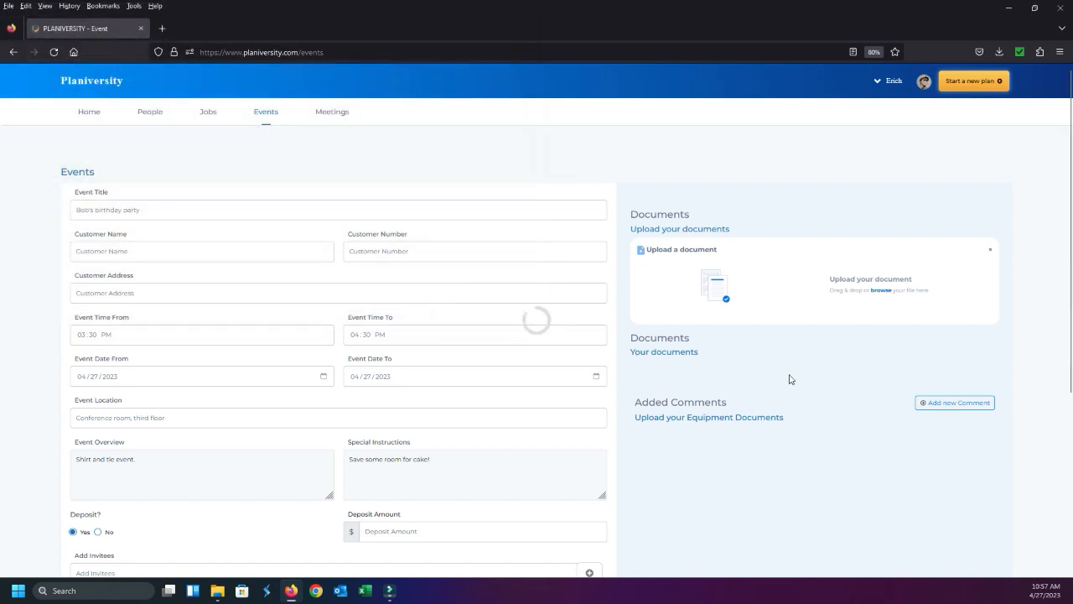
Upload Test Doc C from the same folder as a second event document
left_click(763, 308)
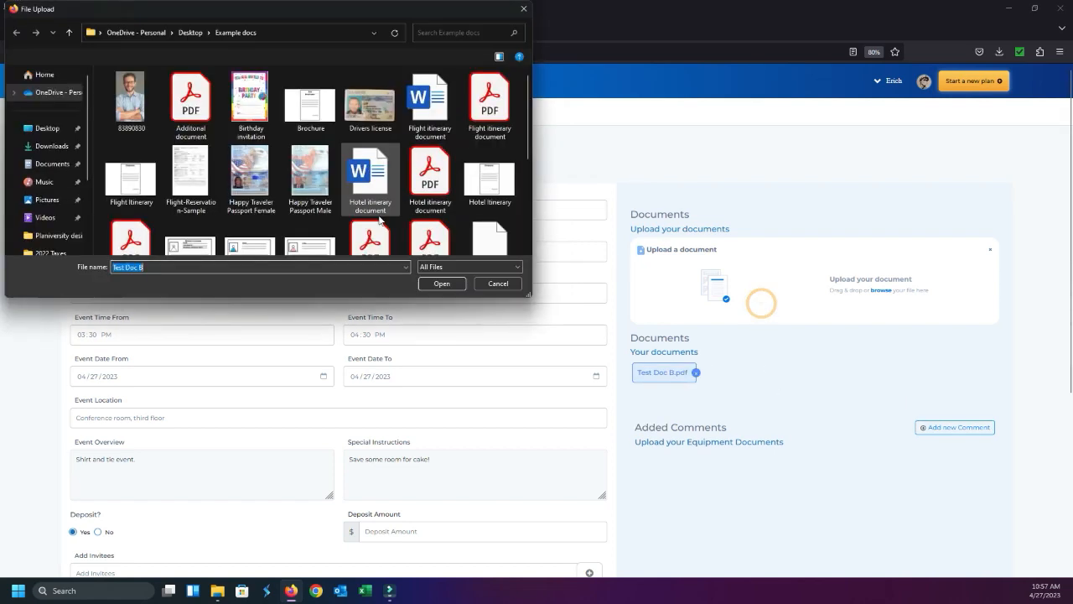
scroll(362, 227, "down", 3)
left_click(351, 143)
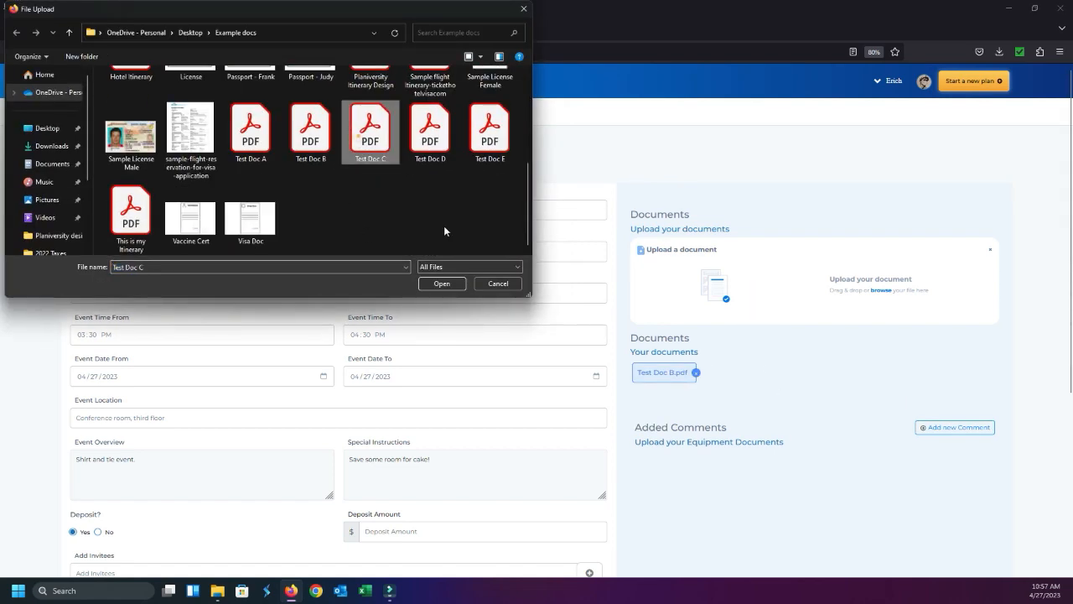
left_click(442, 283)
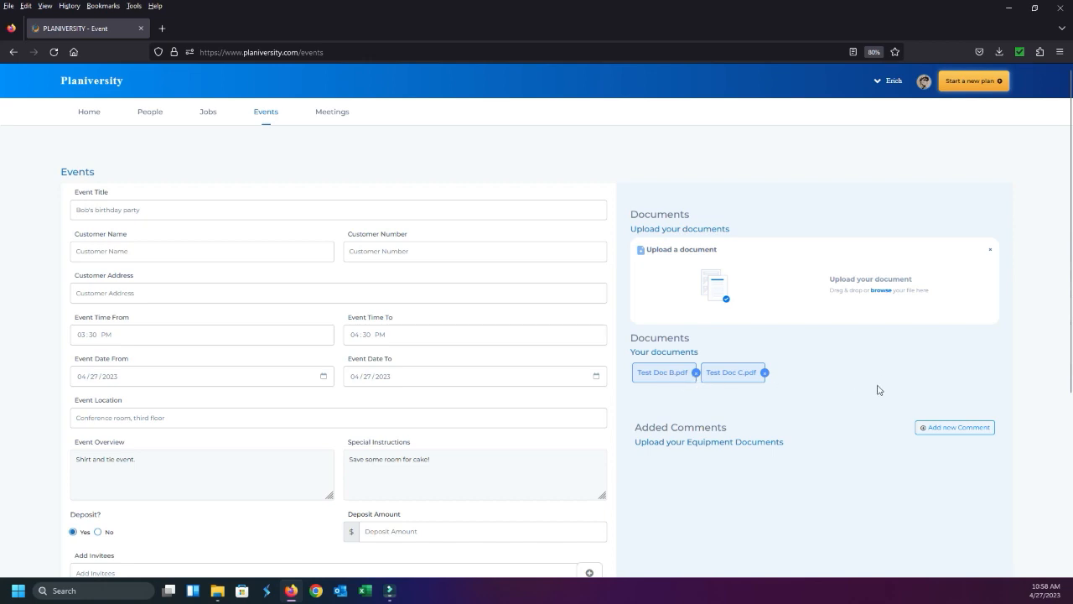
Add a comment to the event saying that the guest of honour is turning 45 today
left_click(942, 433)
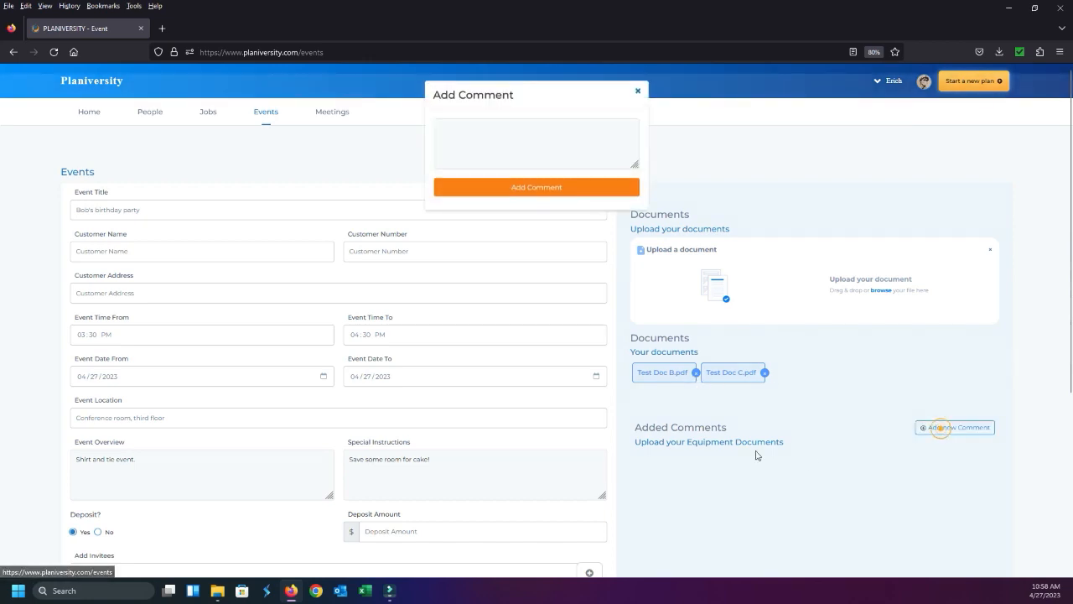
left_click(547, 126)
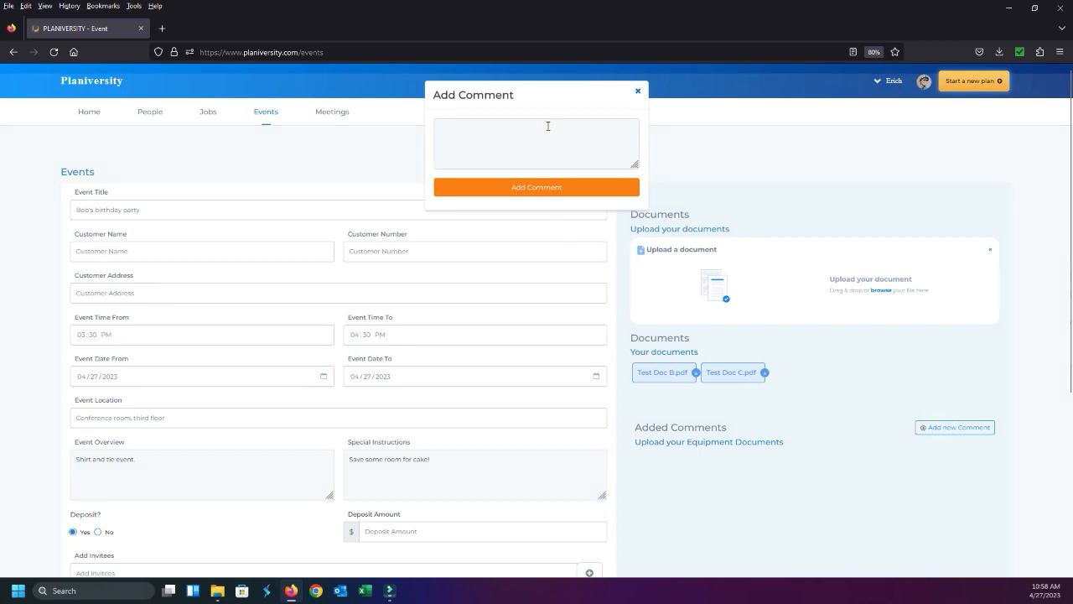
type("Bob is turning 45 today")
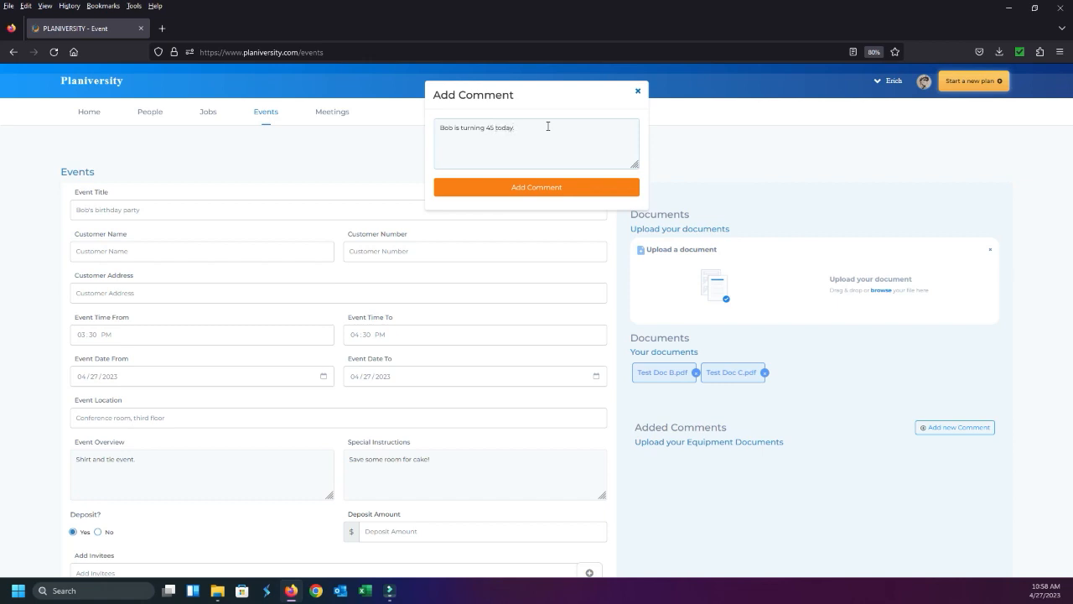
type(".")
left_click(566, 189)
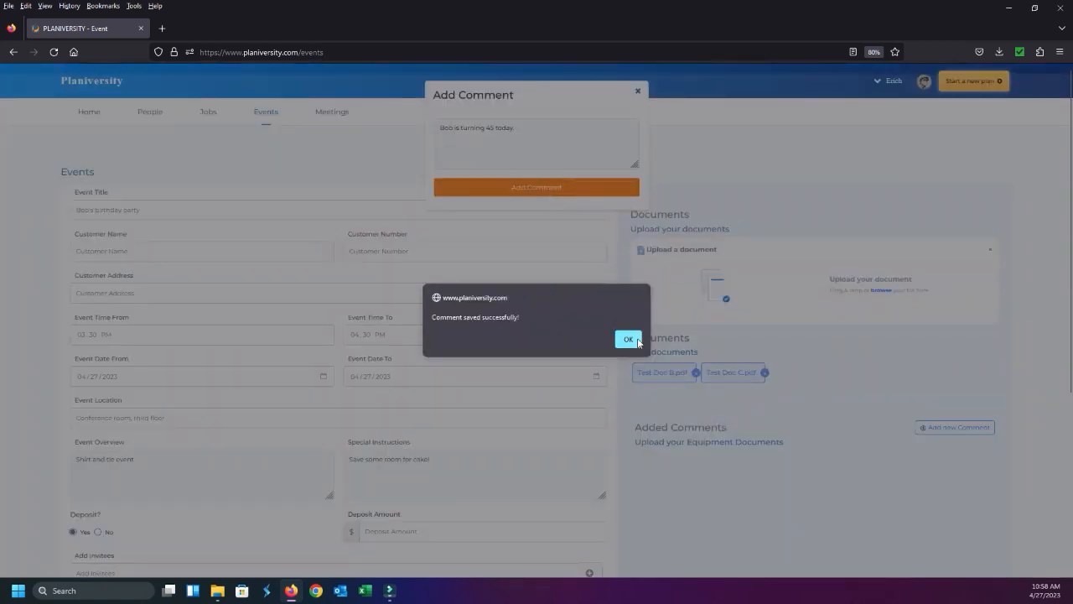
left_click(637, 339)
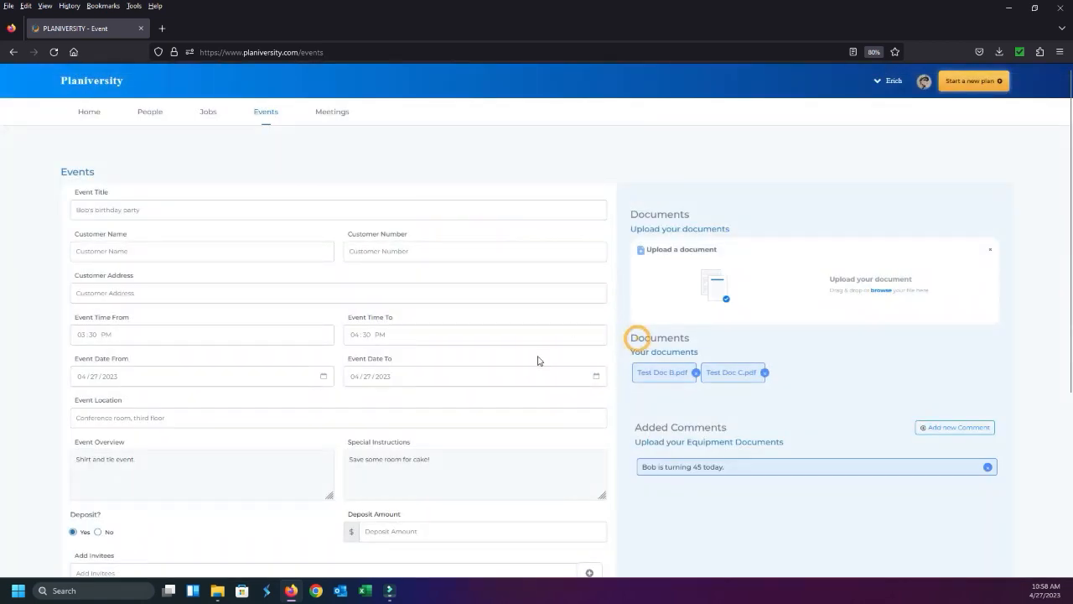
Try to add an invitee by first name only, without choosing a suggested contact
scroll(608, 392, "down", 2)
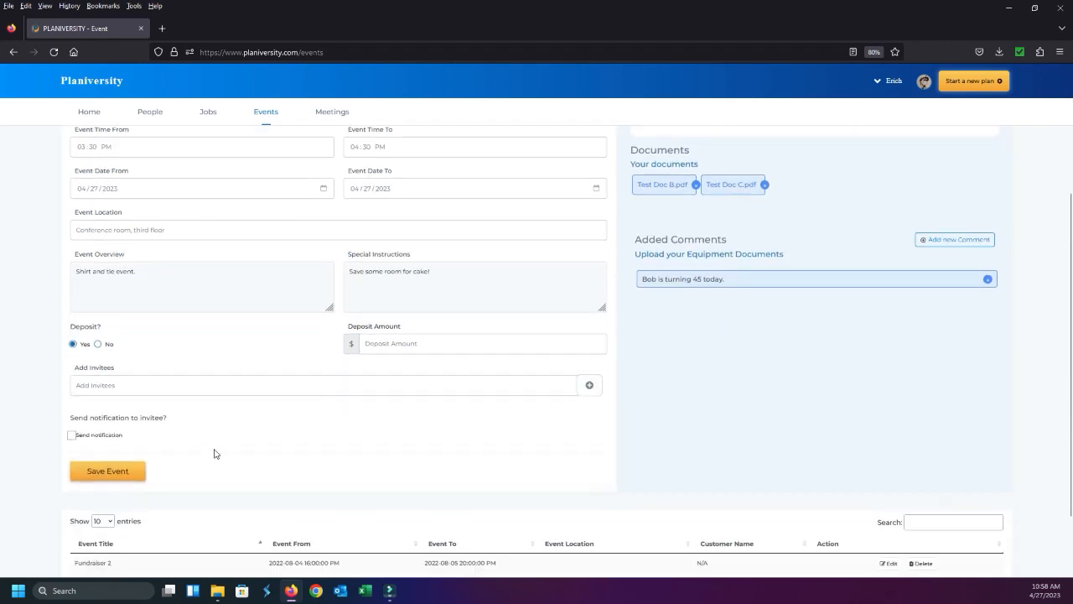
scroll(235, 422, "down", 1)
scroll(165, 275, "up", 2)
scroll(165, 275, "up", 2)
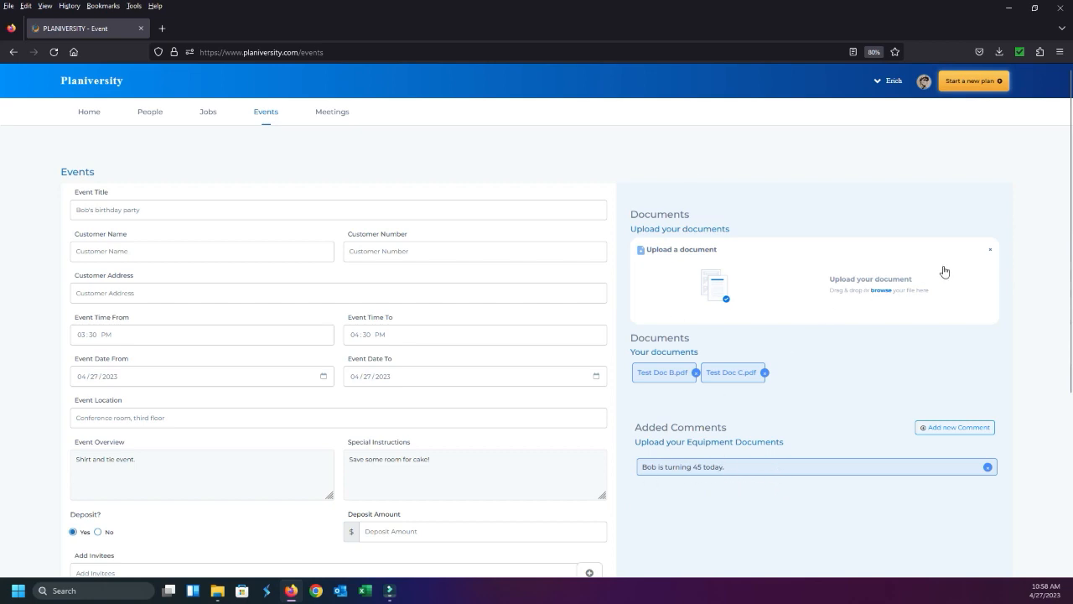
scroll(296, 376, "down", 3)
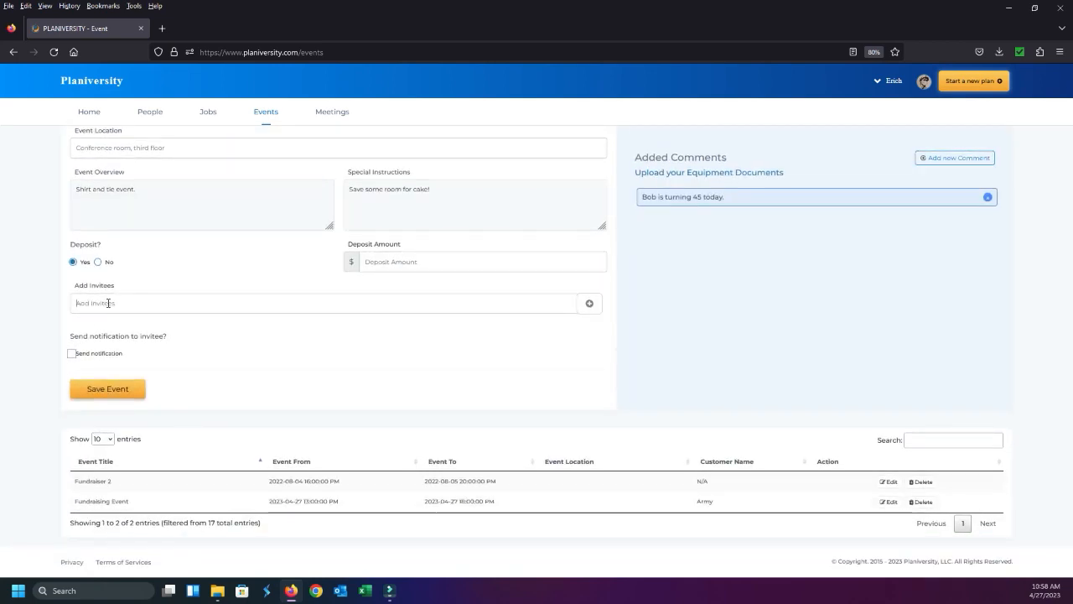
left_click(108, 303)
type("Jas")
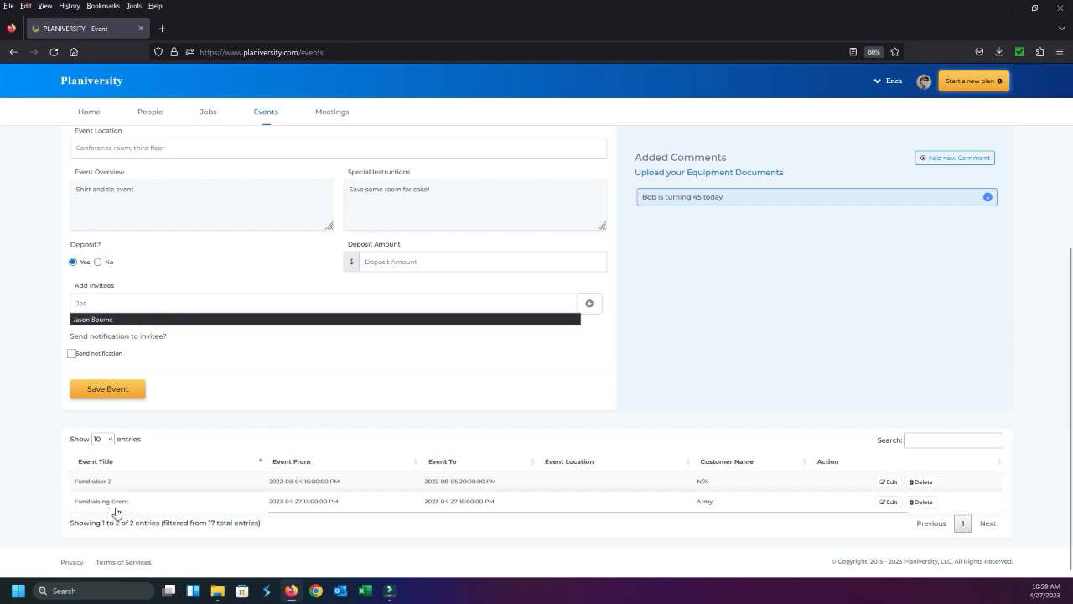
key("BackSpace")
type("Phillip")
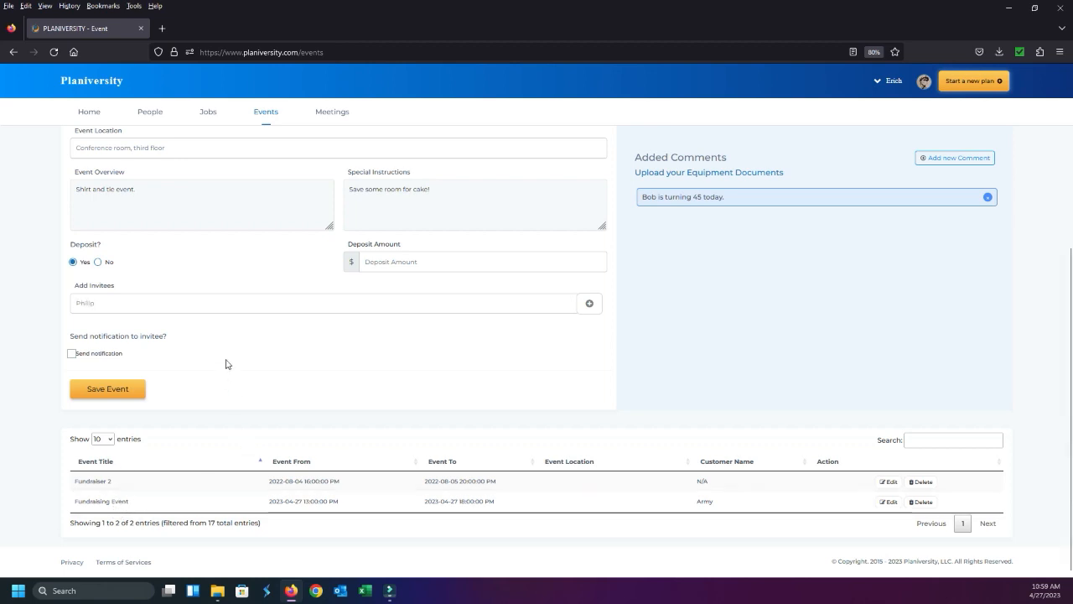
left_click(588, 301)
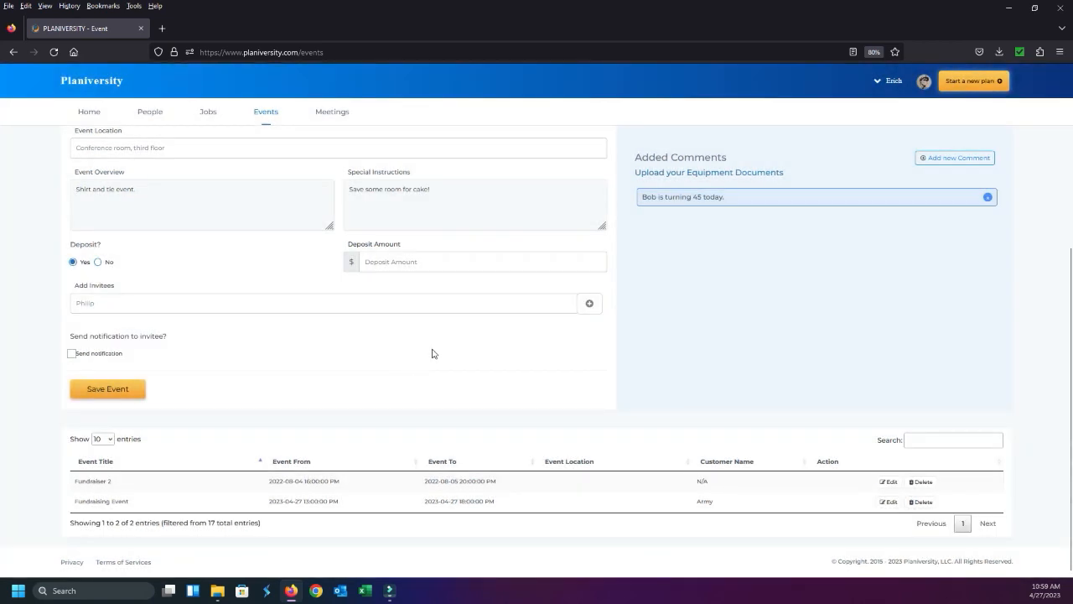
Replace the entered invitee name with a different contact chosen from the suggestions and add that person as the first invitee
left_click(159, 303)
key("BackSpace")
key("BackSpace")
key("BackSpace")
key("BackSpace")
key("BackSpace")
key("BackSpace")
type("Jason")
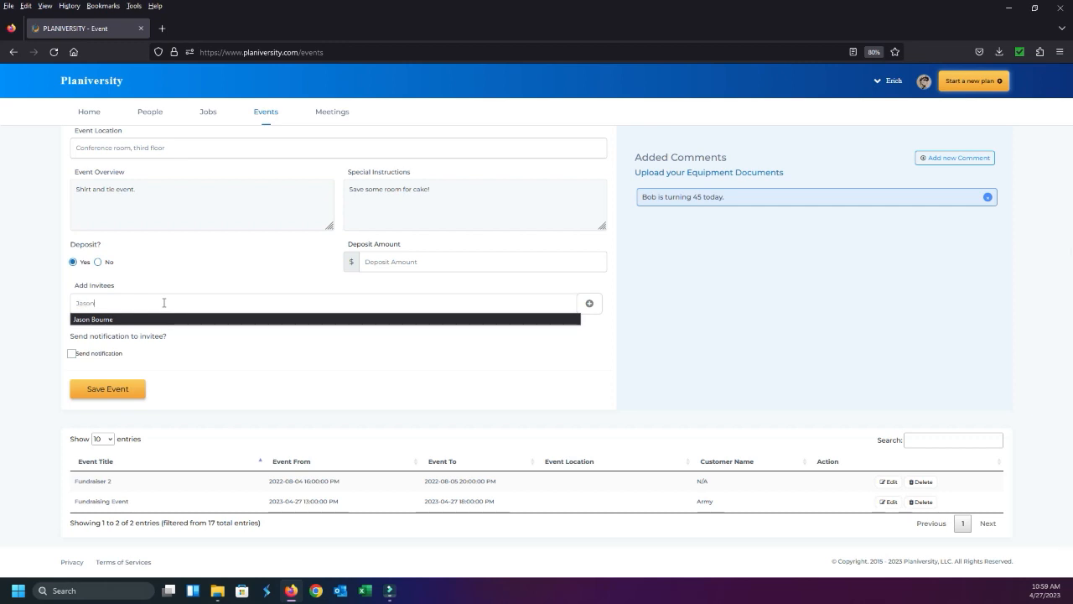
left_click(159, 317)
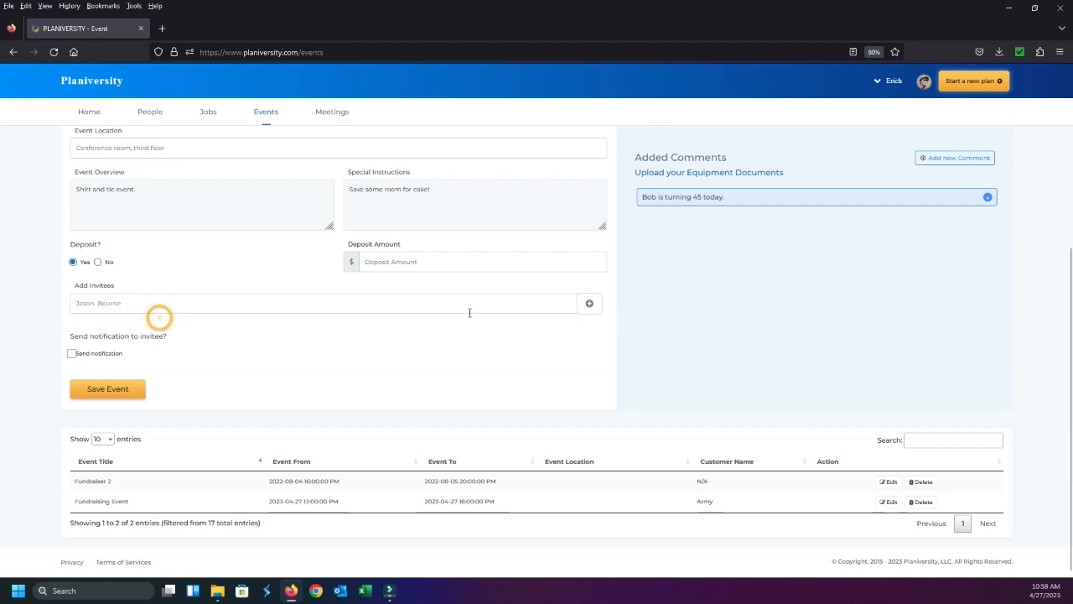
left_click(588, 305)
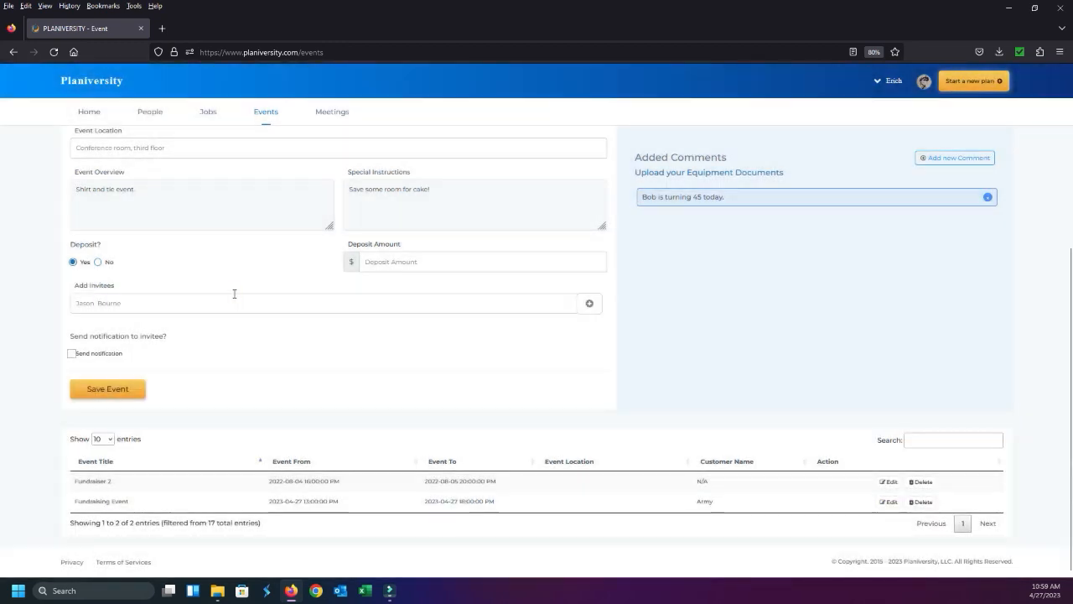
left_click(234, 295)
left_click(590, 305)
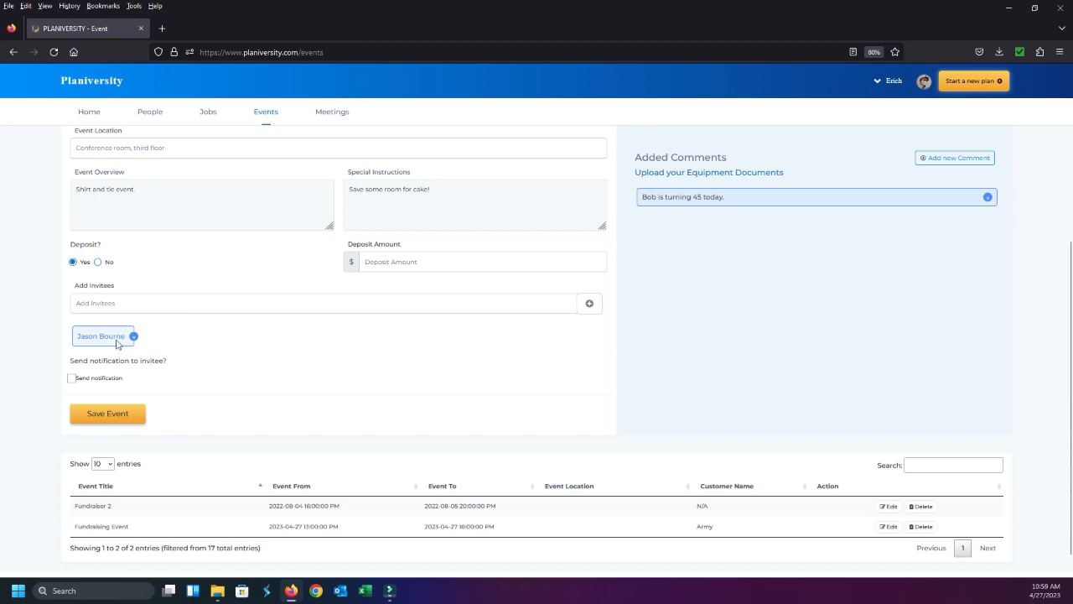
Add a second invitee by looking up the contact's first name and choosing the suggested full name
type("Eric")
left_click(148, 319)
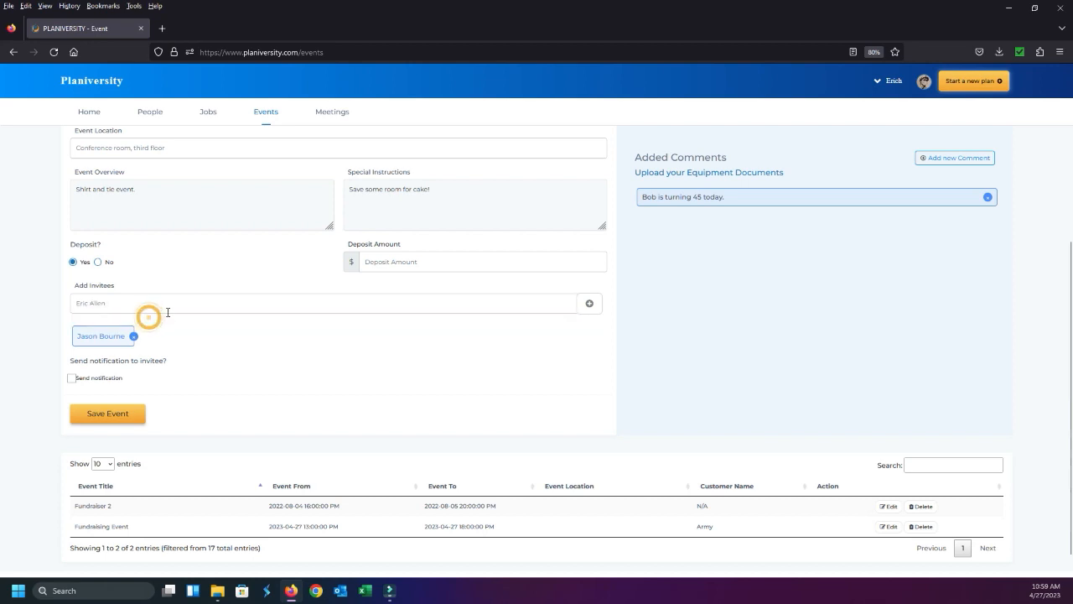
left_click(587, 307)
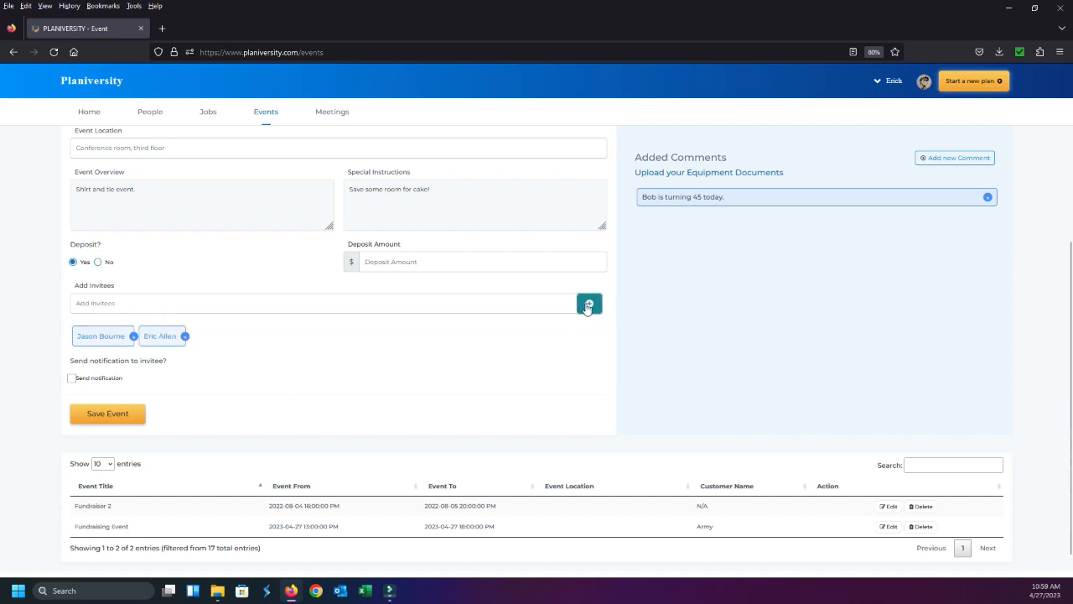
Add the suggested "Dev user" as a third invitee and enable sending a notification to the invitees
left_click(365, 301)
type("Dev")
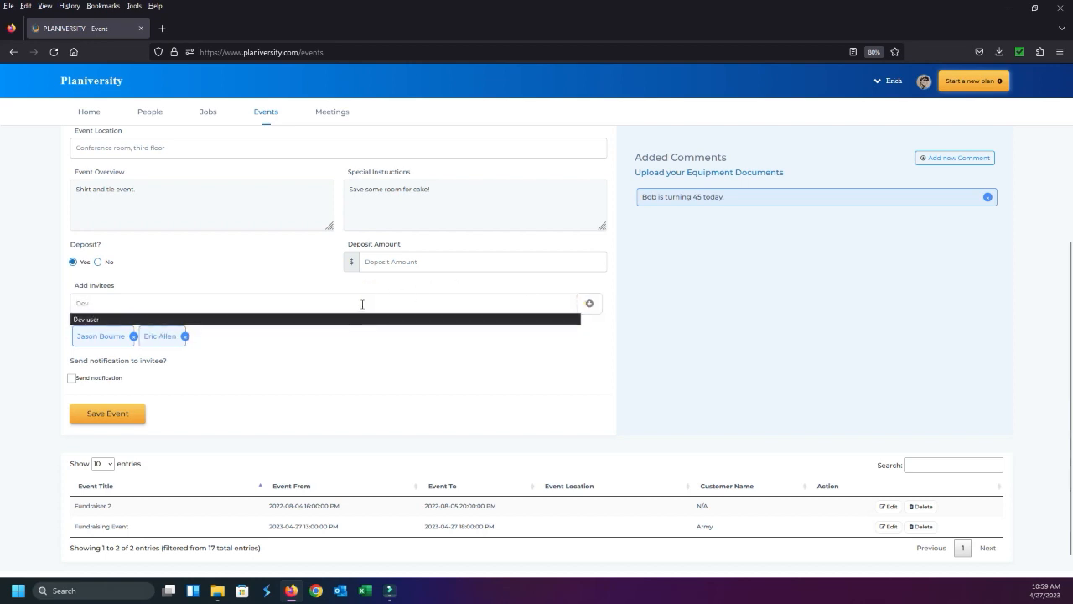
left_click(361, 319)
left_click(590, 302)
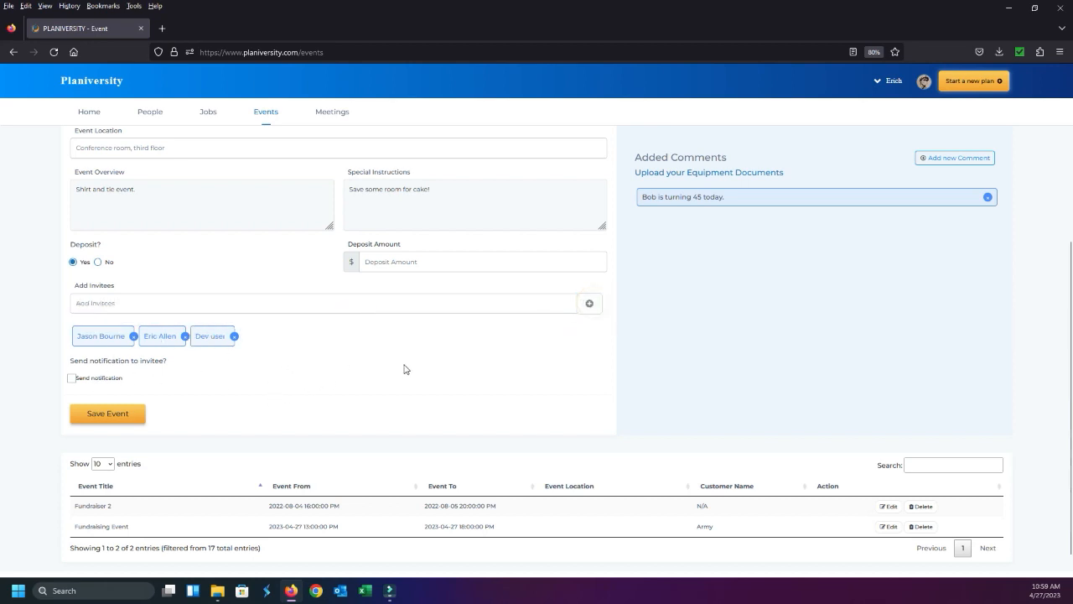
left_click(72, 379)
Review the filled-in event form, including its details, uploaded documents, comment, invitees and notification setting
scroll(637, 369, "up", 5)
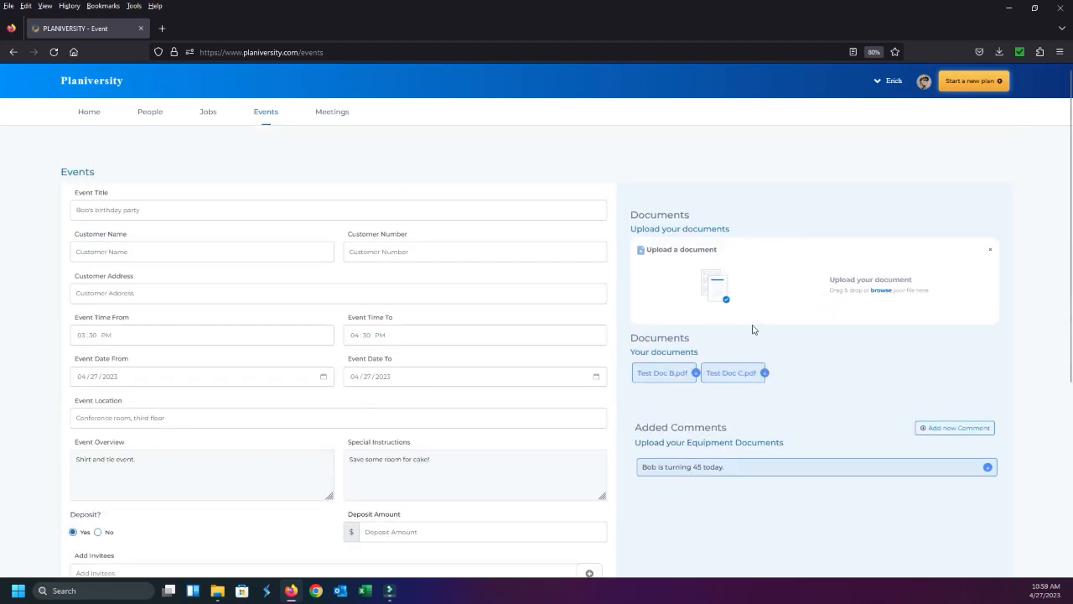
scroll(683, 449, "down", 2)
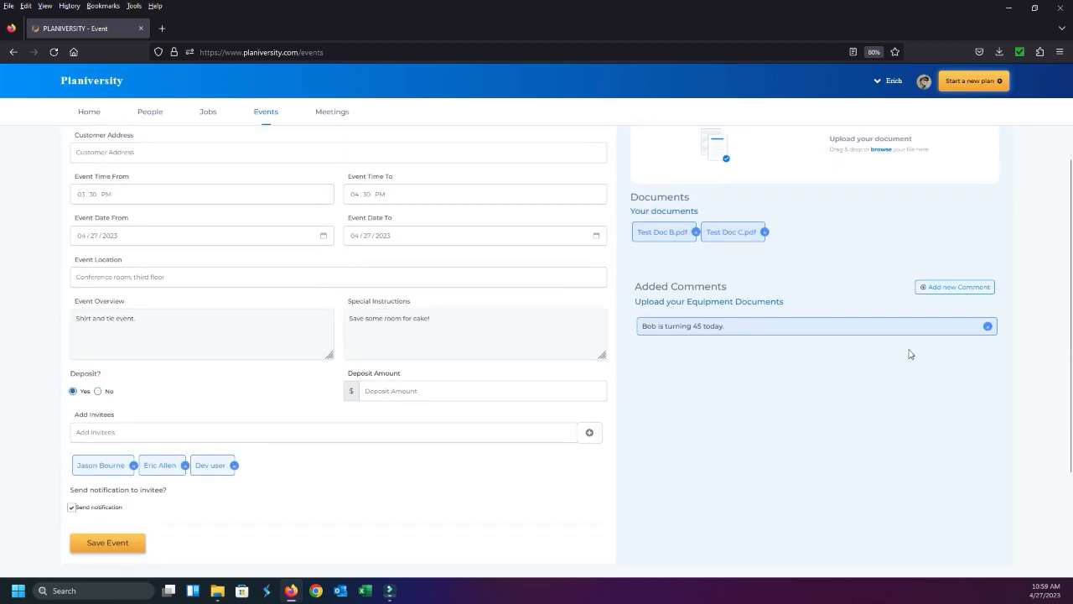
scroll(888, 357, "up", 1)
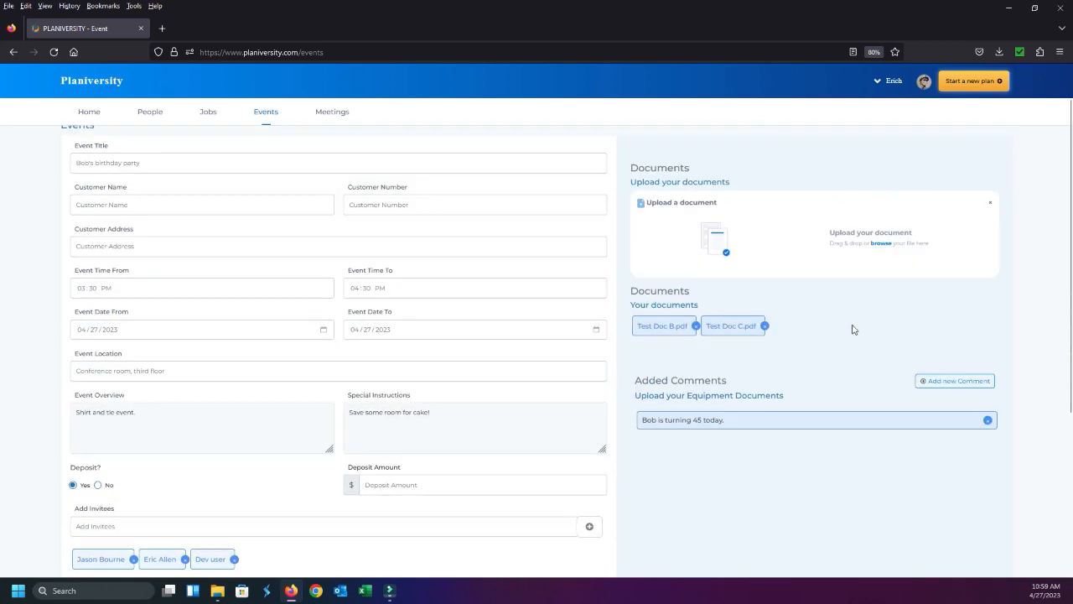
scroll(853, 329, "up", 1)
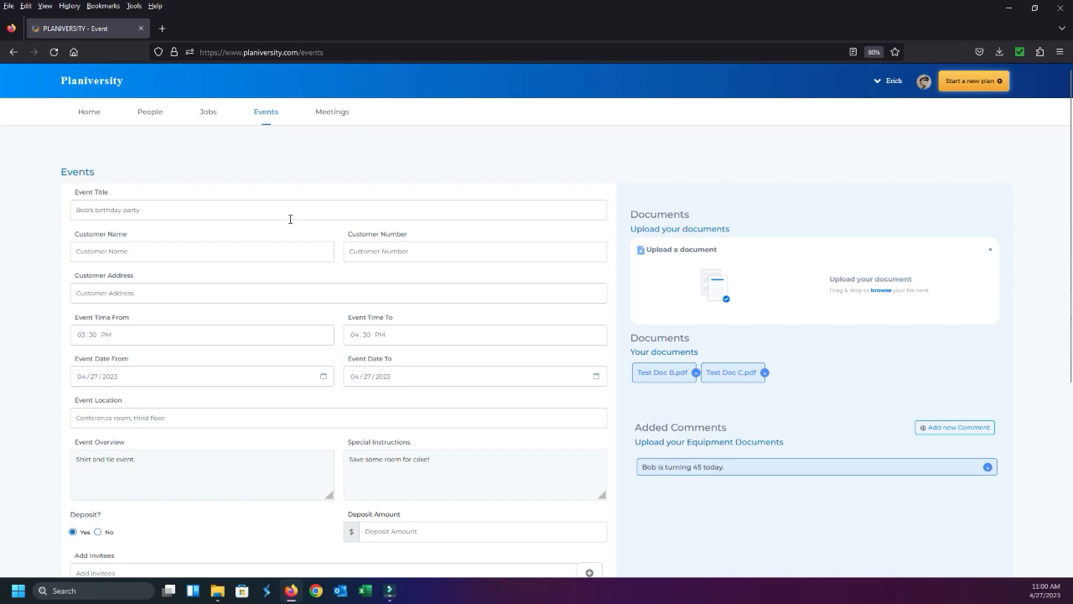
scroll(352, 477, "down", 6)
scroll(344, 217, "up", 4)
scroll(283, 317, "up", 2)
scroll(435, 394, "down", 3)
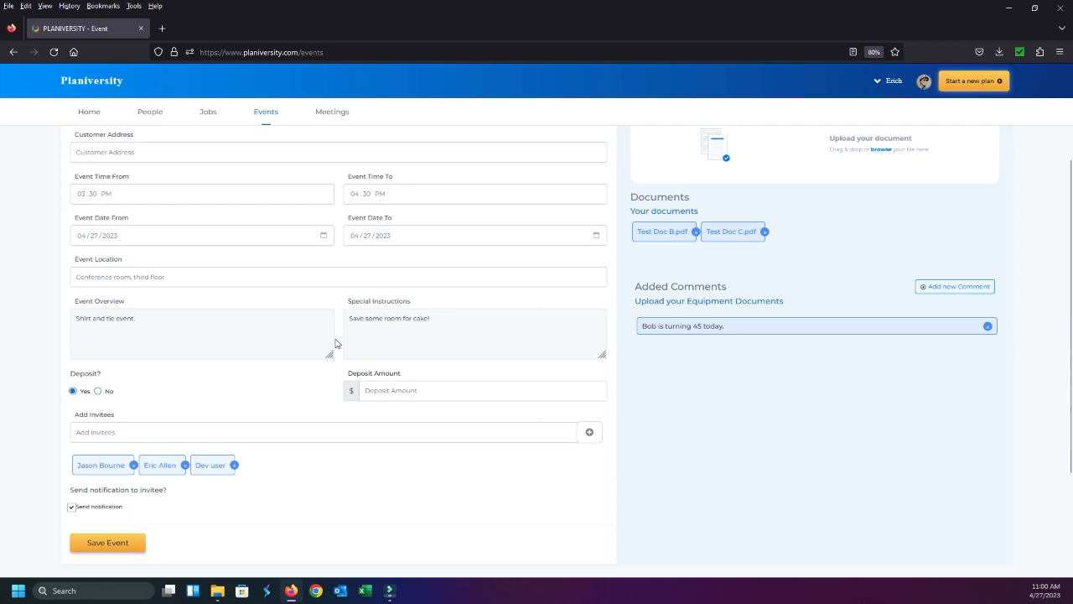
scroll(432, 381, "up", 3)
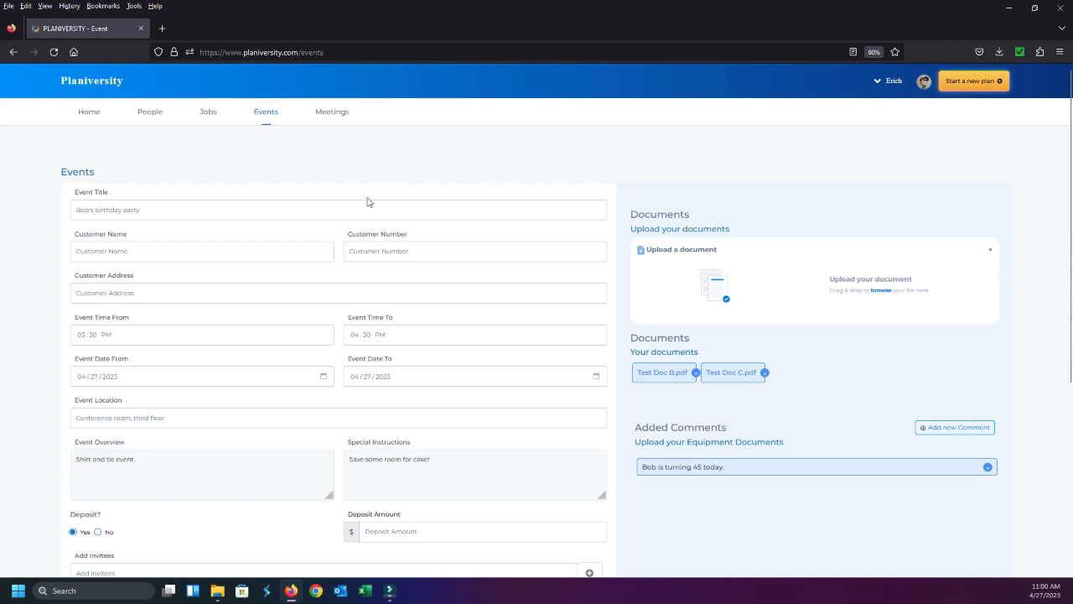
scroll(832, 380, "down", 3)
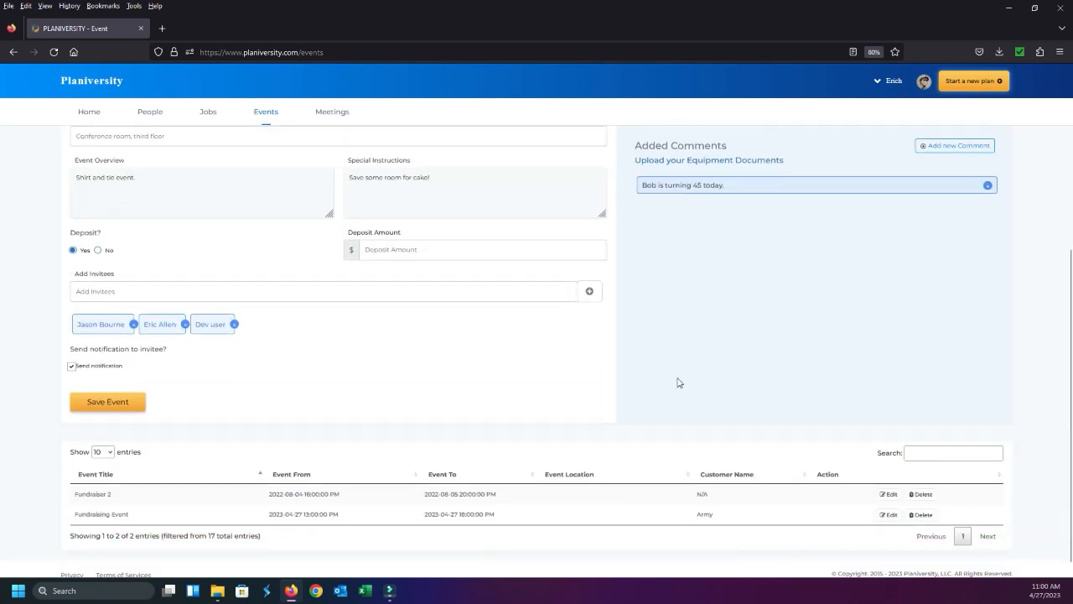
scroll(587, 365, "up", 3)
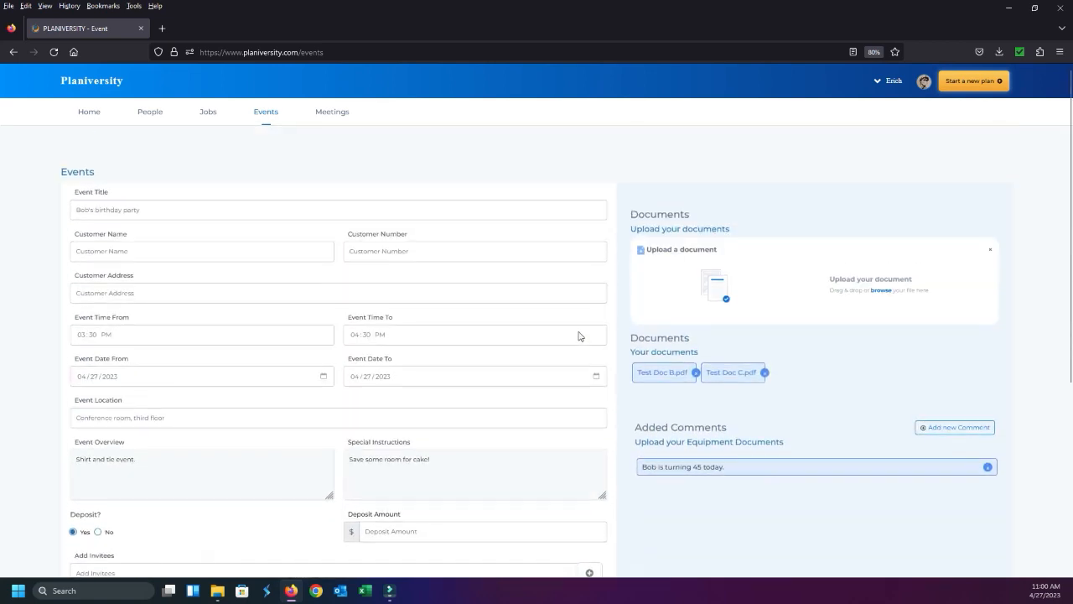
Check the filled-in birthday party form once more, save the event and close the confirmation
scroll(555, 350, "down", 1)
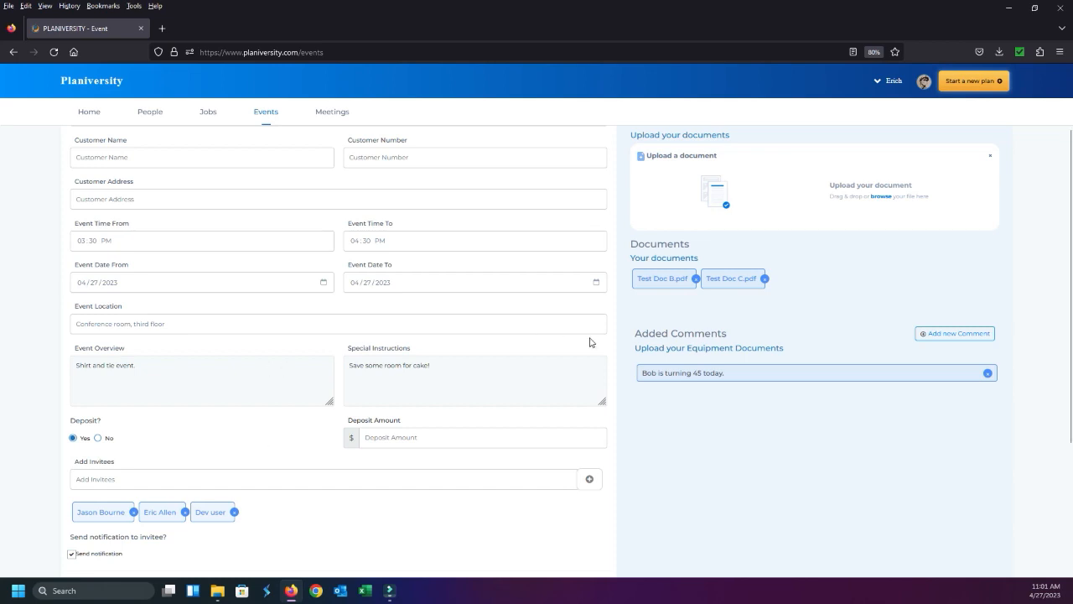
scroll(589, 342, "up", 2)
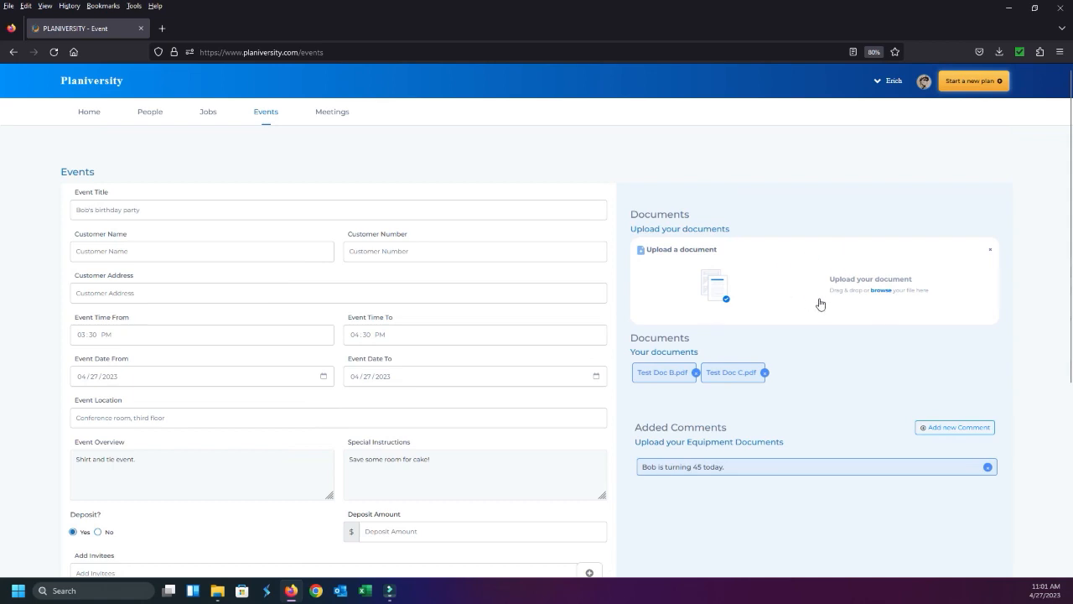
scroll(871, 432, "down", 2)
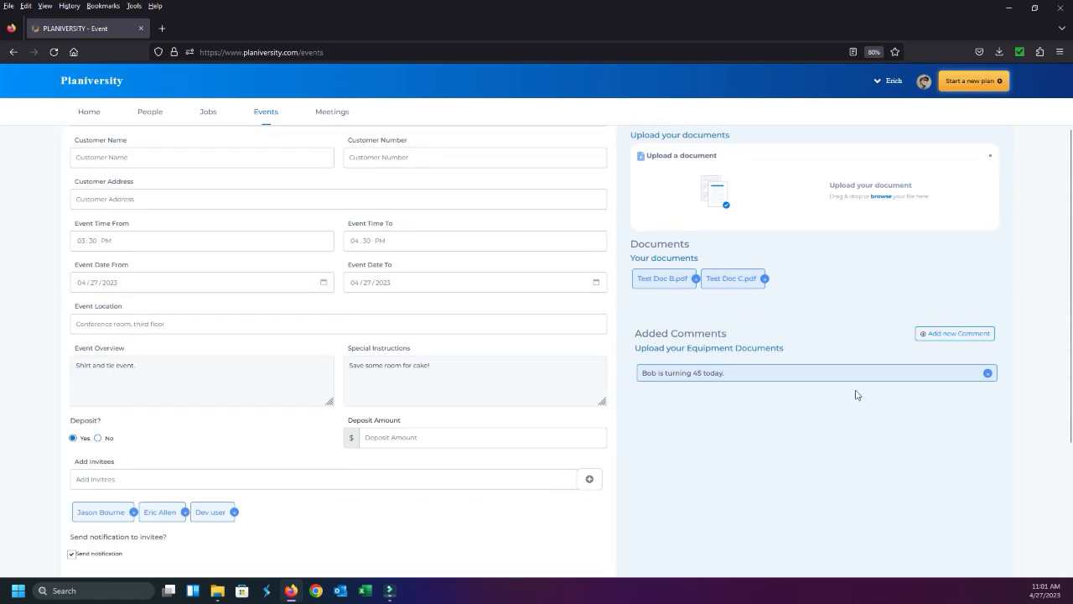
scroll(443, 394, "up", 2)
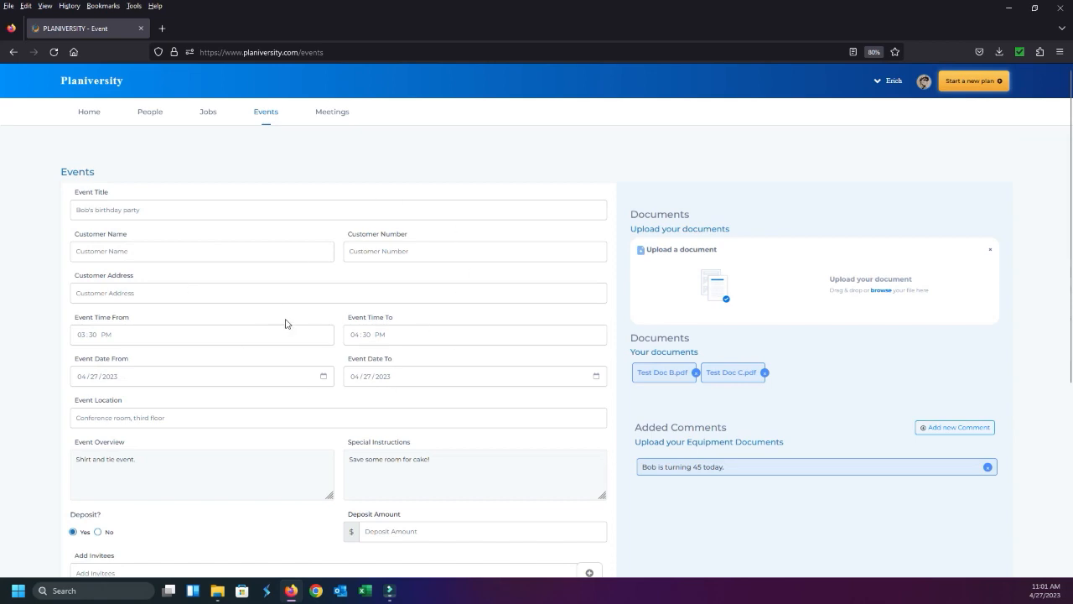
scroll(429, 242, "down", 5)
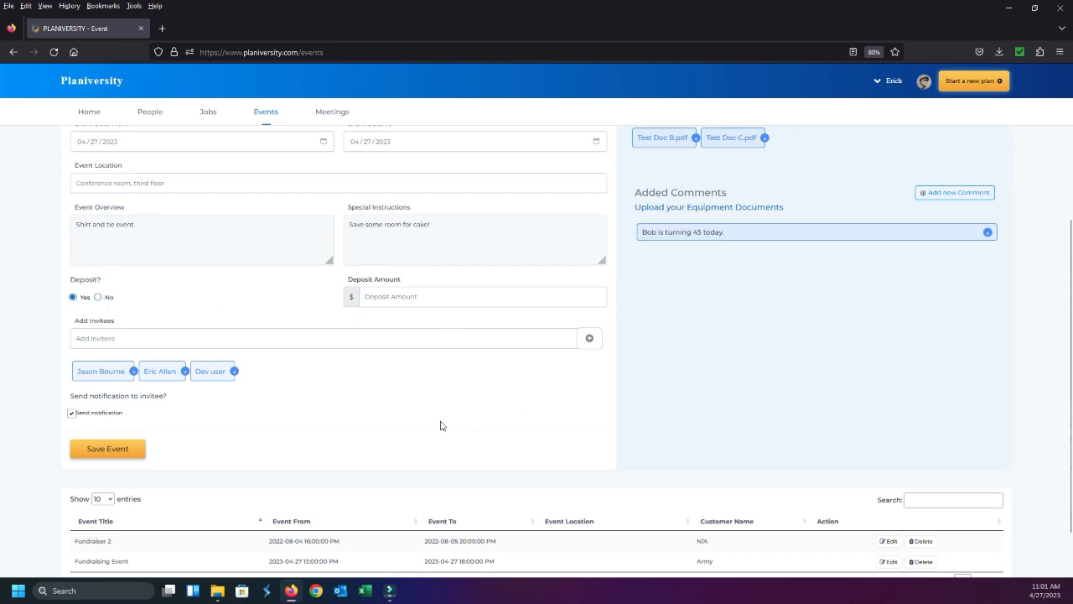
scroll(440, 425, "down", 1)
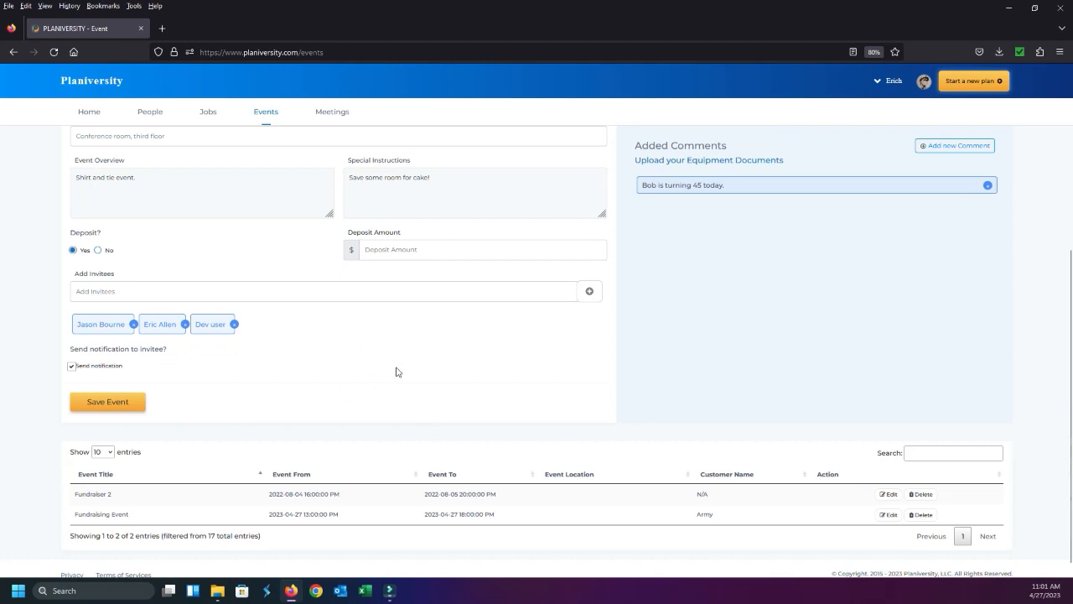
left_click(129, 405)
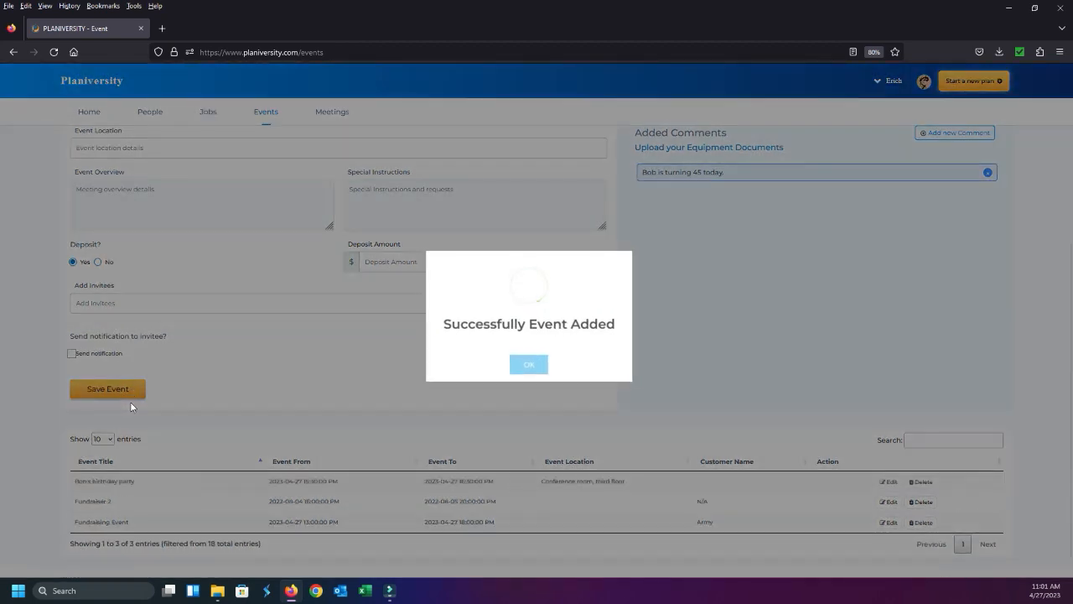
left_click(537, 371)
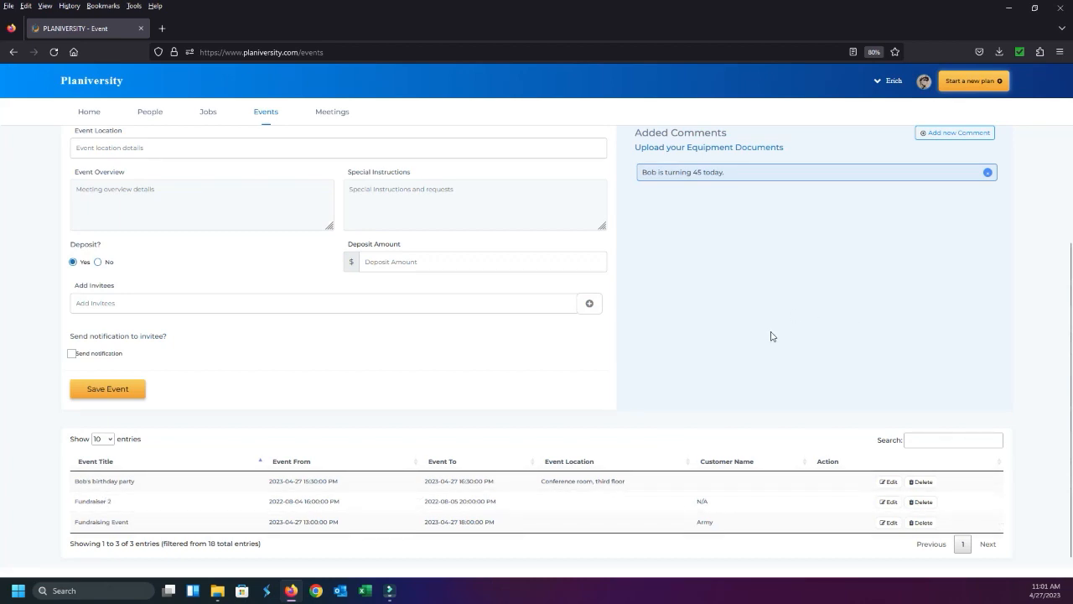
Edit the saved birthday party event to add a deposit amount of $1200 and the customer's address, and save the update
left_click(888, 482)
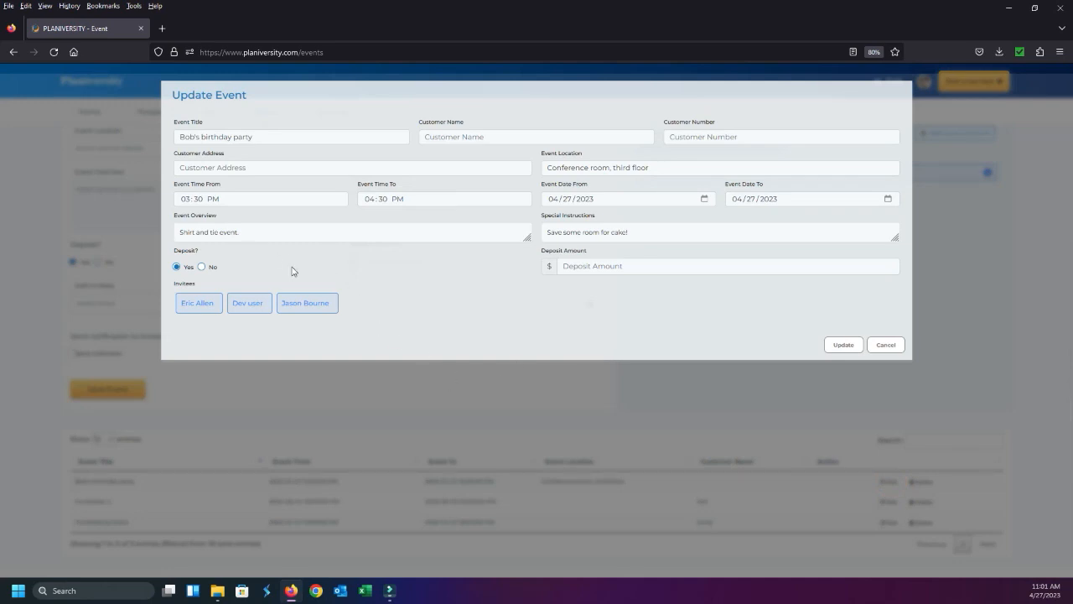
left_click(625, 267)
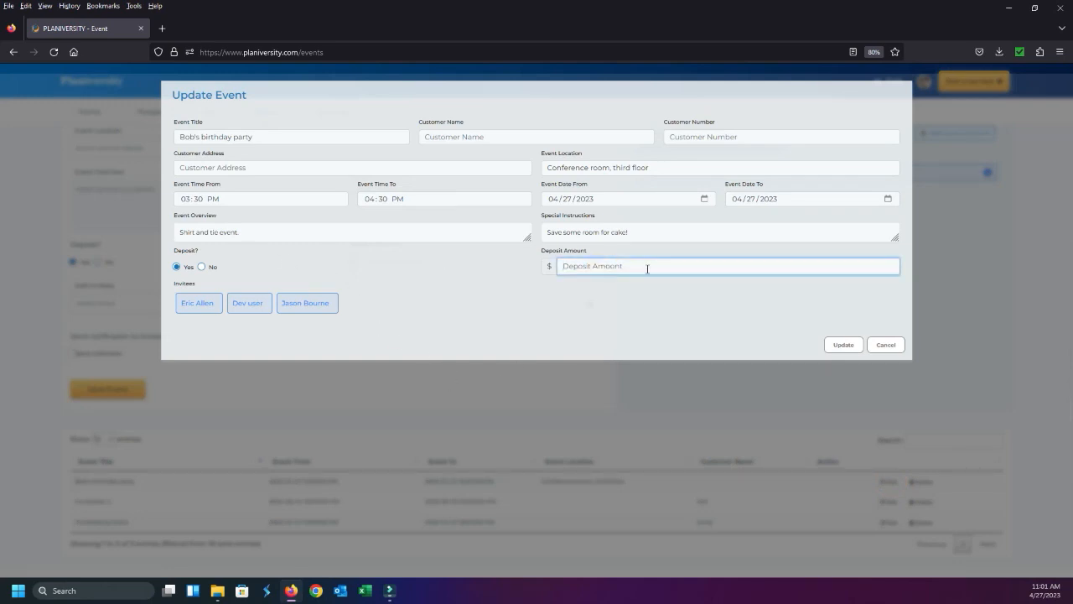
type("5")
left_click(696, 302)
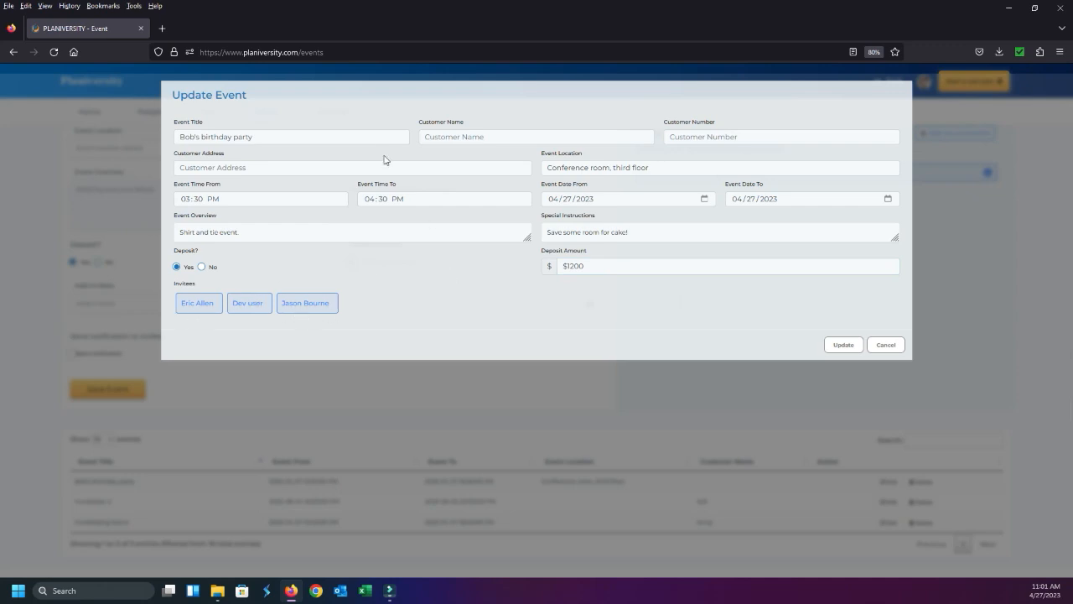
left_click(241, 168)
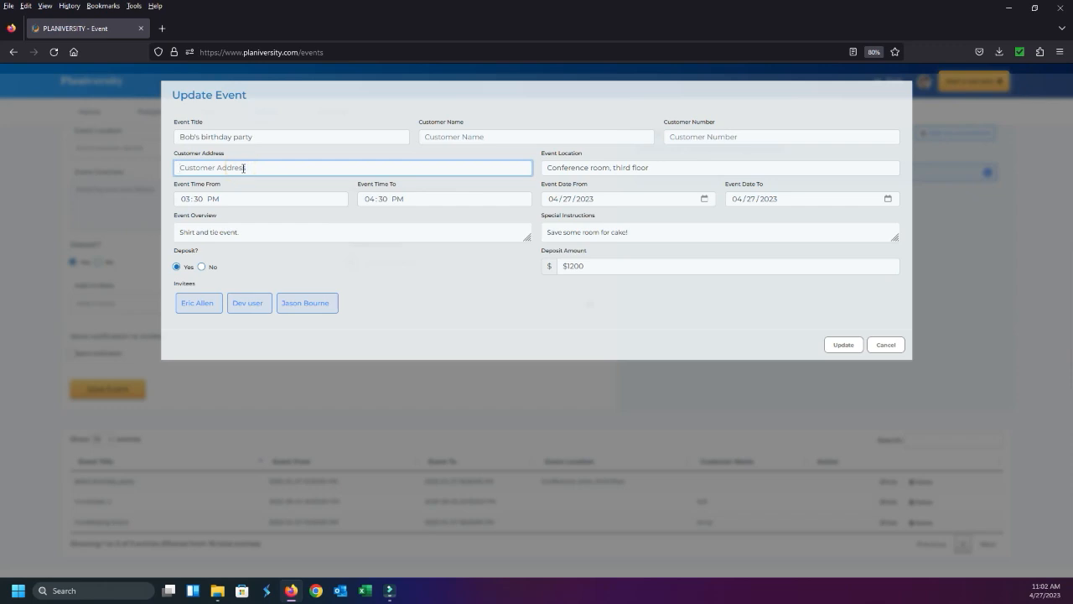
type("123 Smith Street")
left_click(843, 346)
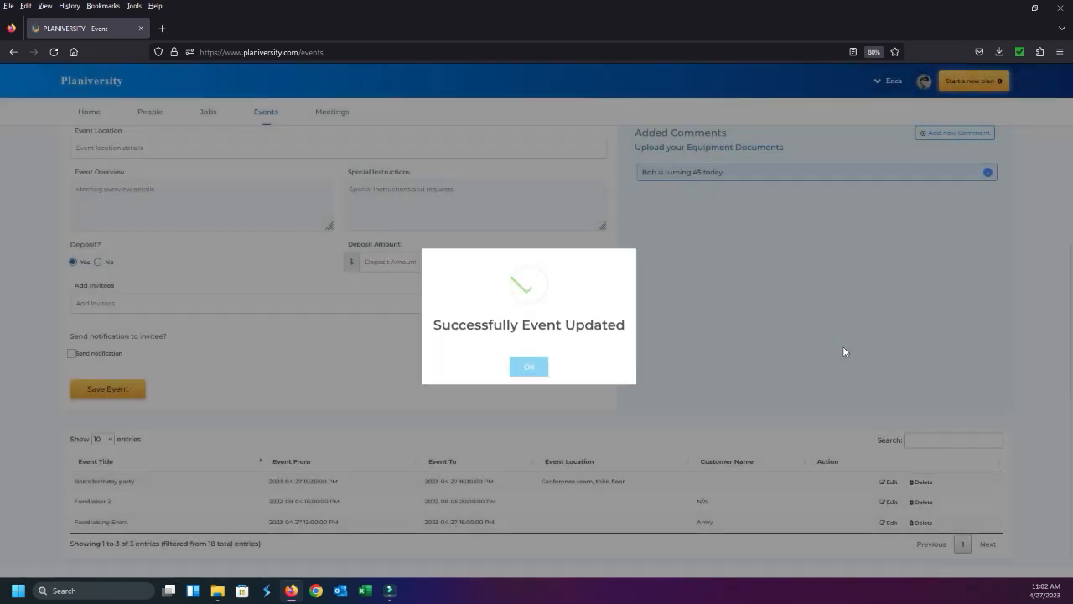
left_click(527, 365)
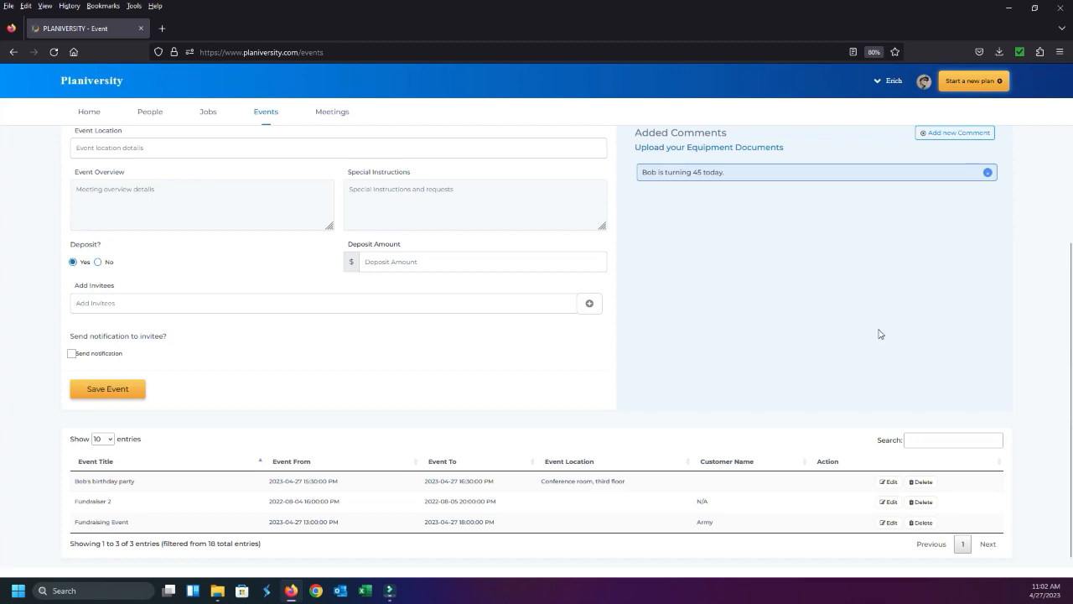
Reopen the birthday party event for editing, set Deposit to No, clear the deposit amount and save the update
left_click(887, 481)
left_click(842, 346)
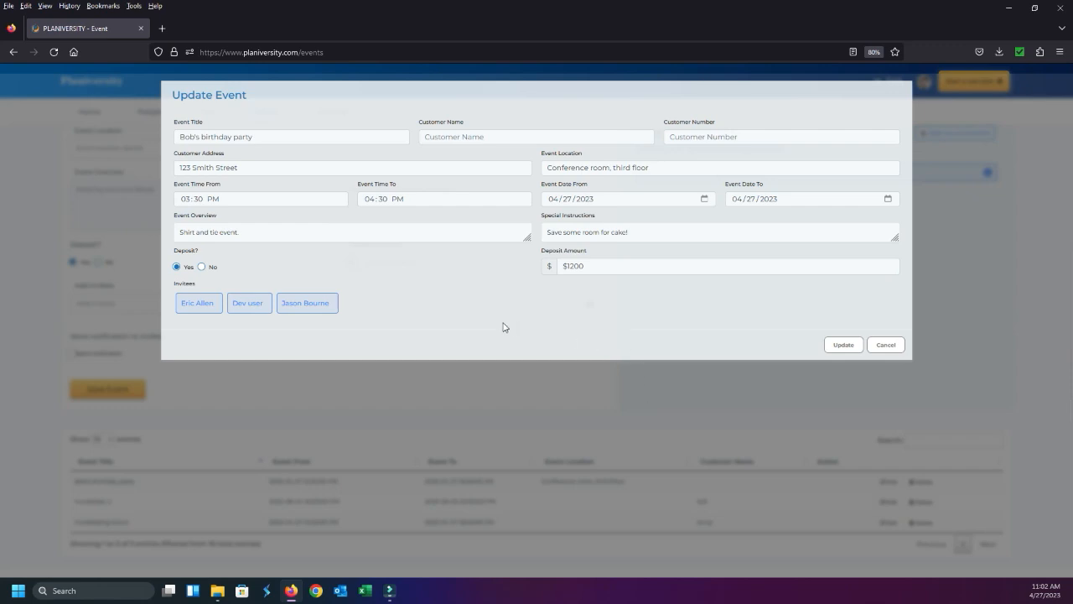
scroll(617, 305, "up", 5)
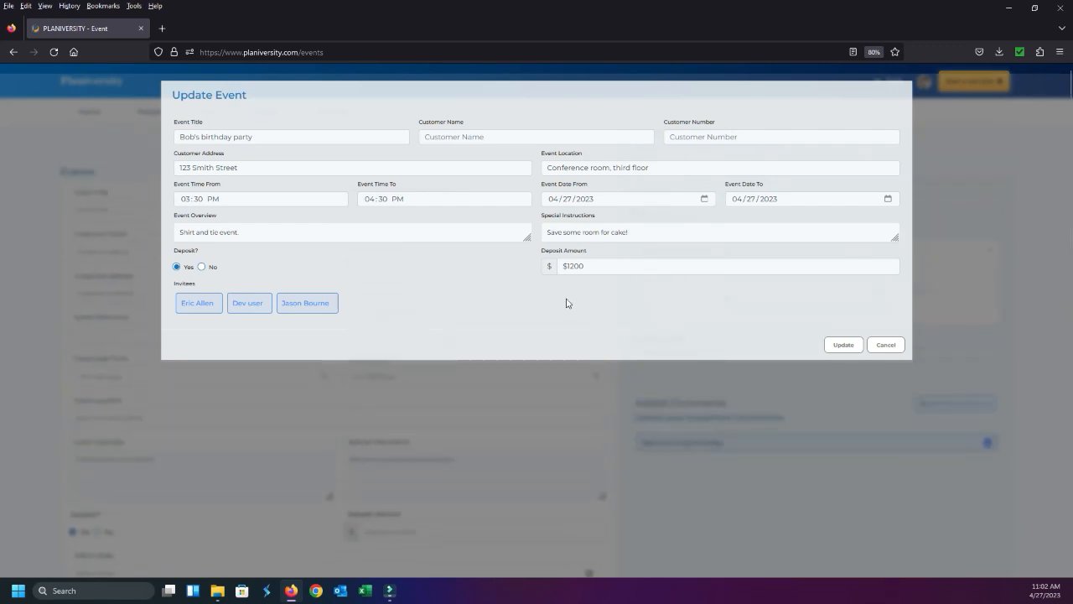
left_click(201, 267)
key("Tab")
key("BackSpace")
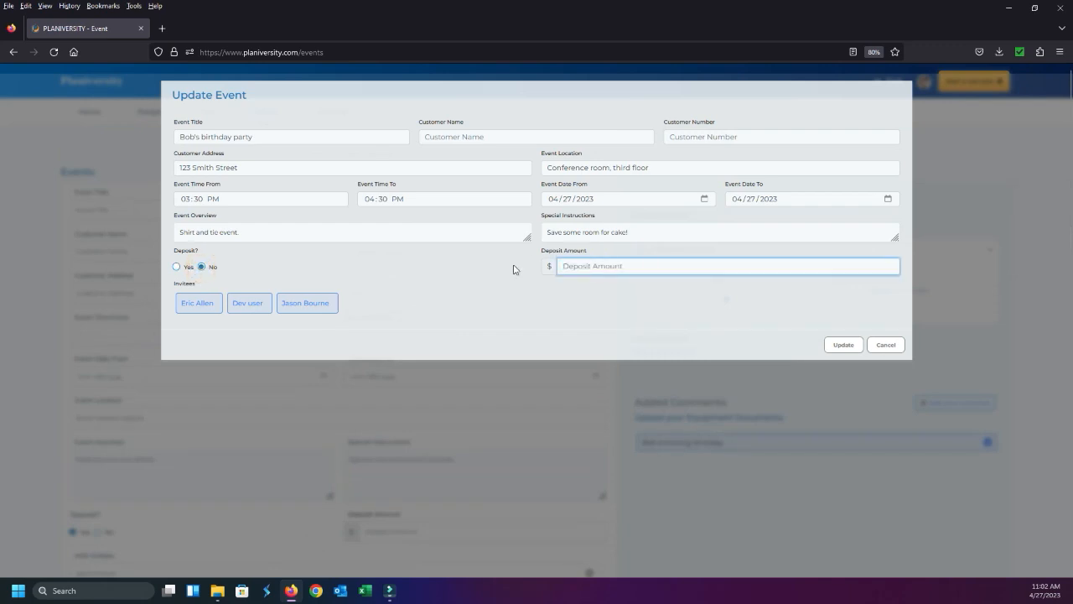
left_click(845, 345)
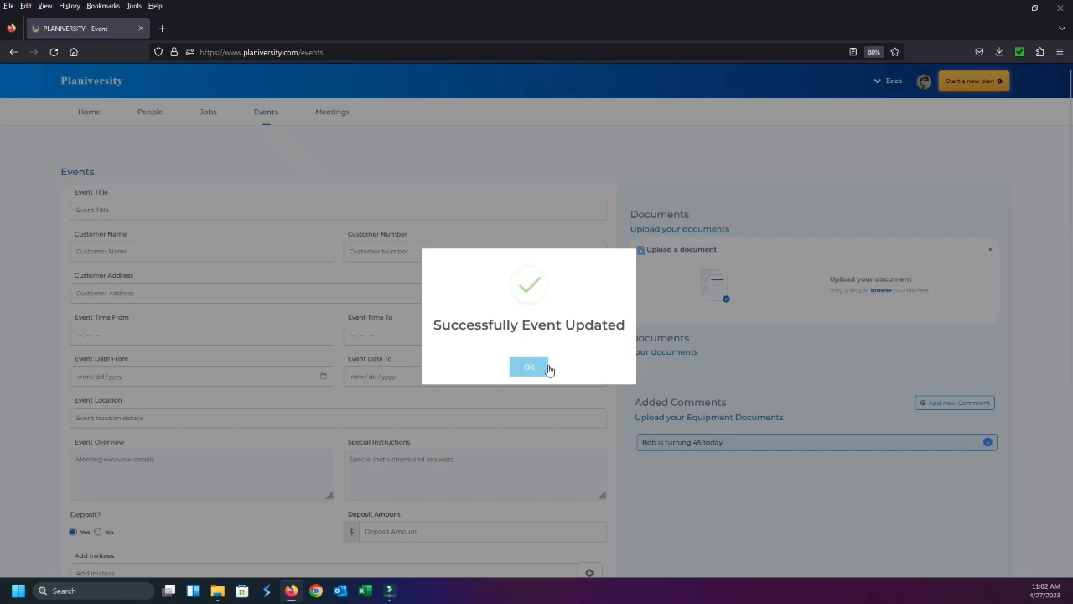
left_click(528, 366)
Return to the home dashboard and look over the upcoming plans and the monthly calendar
scroll(567, 378, "down", 5)
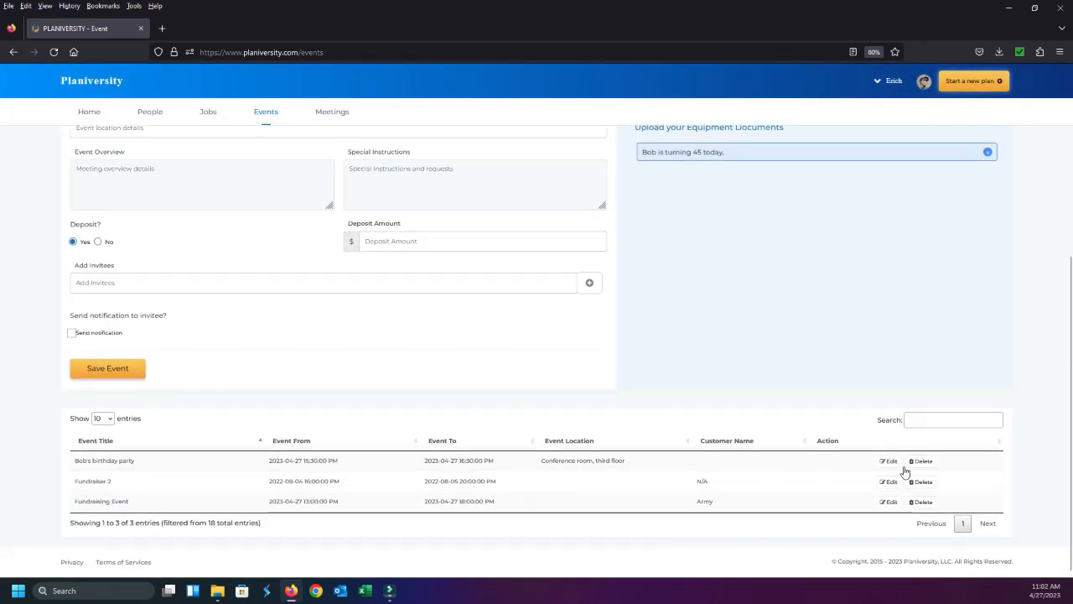
scroll(866, 451, "up", 5)
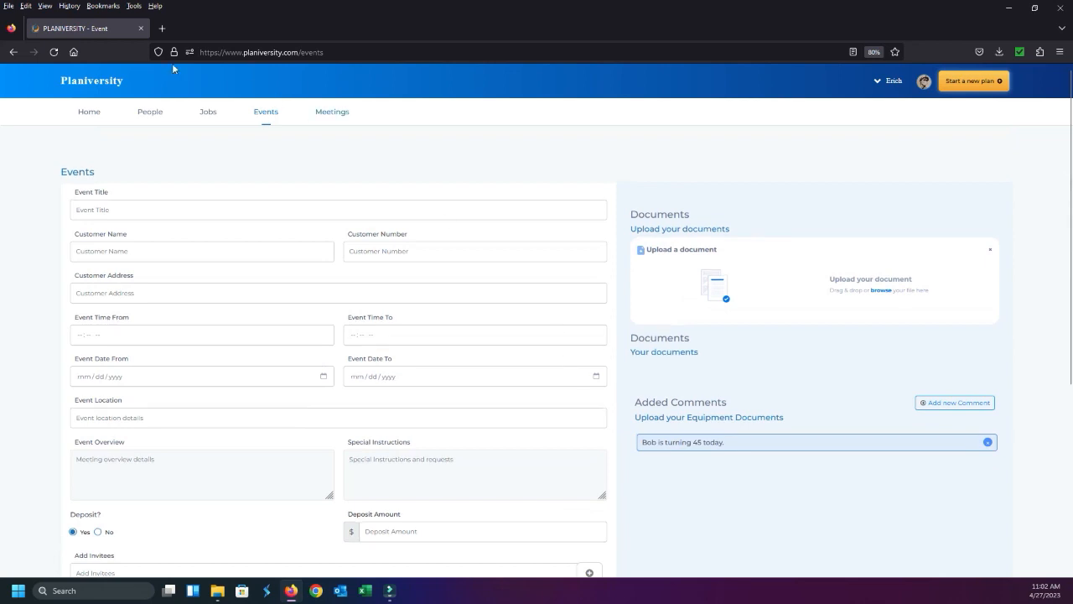
left_click(86, 115)
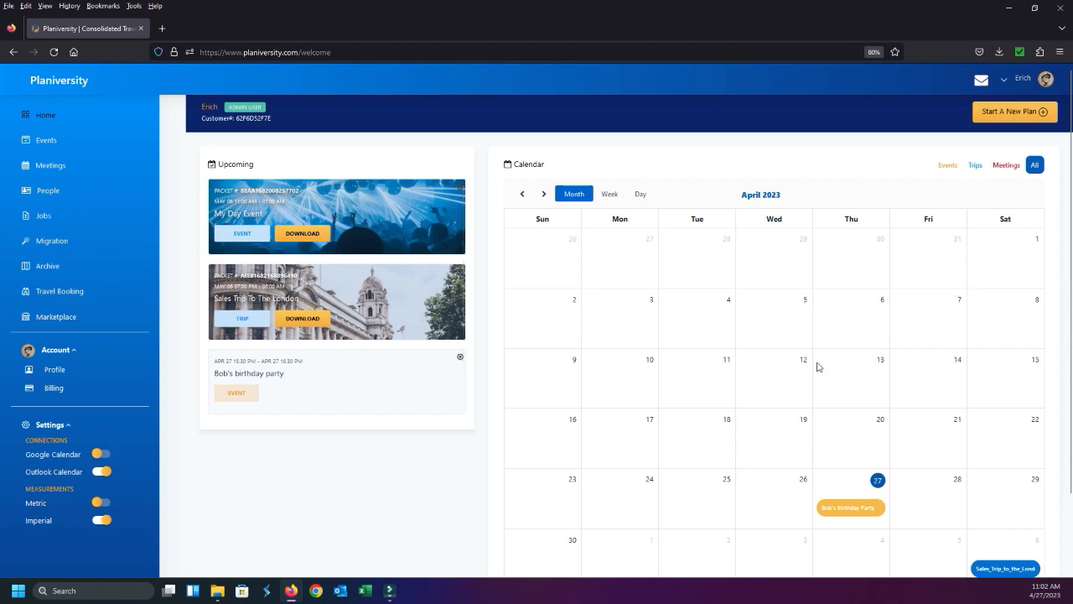
scroll(916, 358, "down", 2)
scroll(977, 197, "up", 2)
Filter the dashboard calendar to show only trips, and switch the filter to events only
left_click(972, 166)
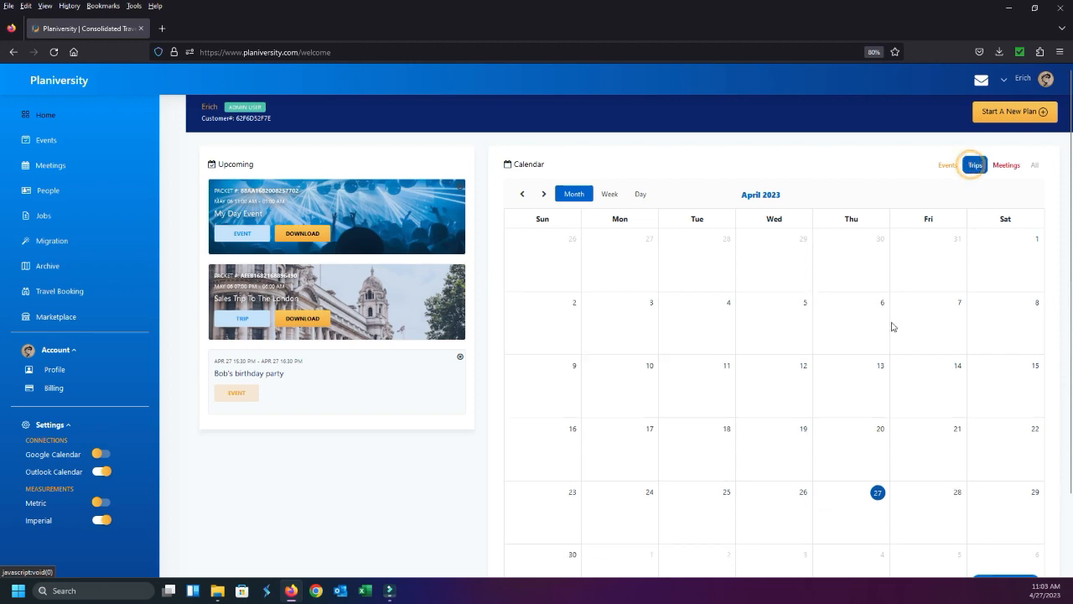
scroll(962, 426, "down", 1)
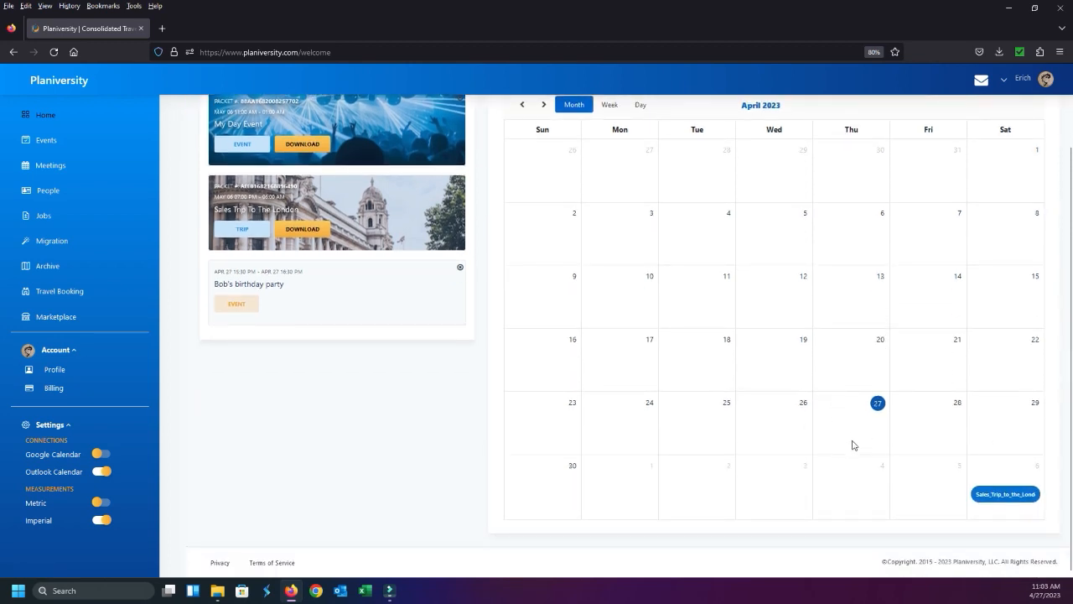
scroll(964, 435, "up", 1)
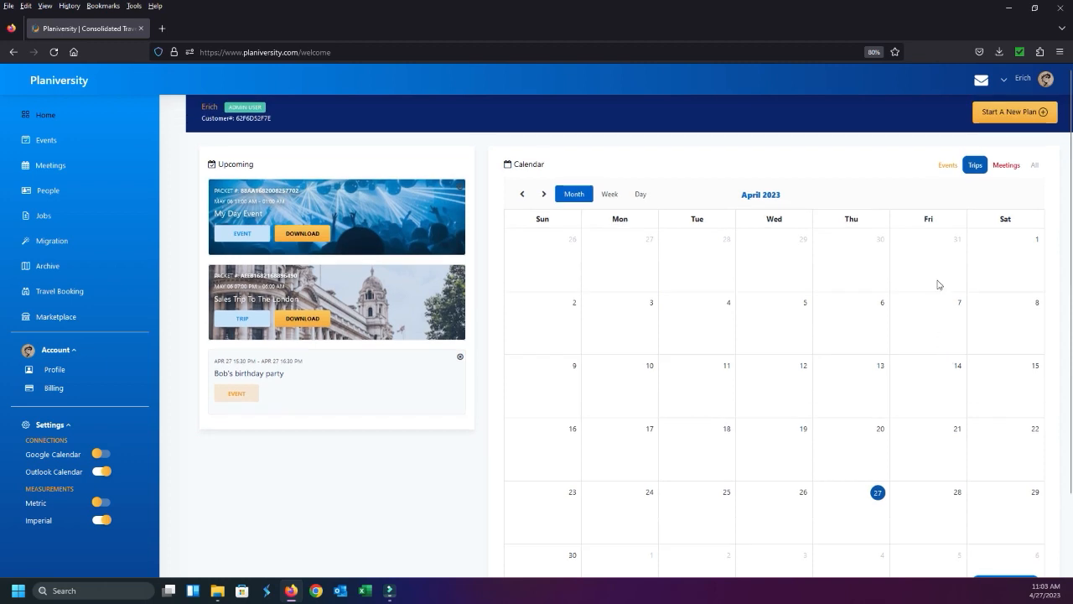
left_click(946, 168)
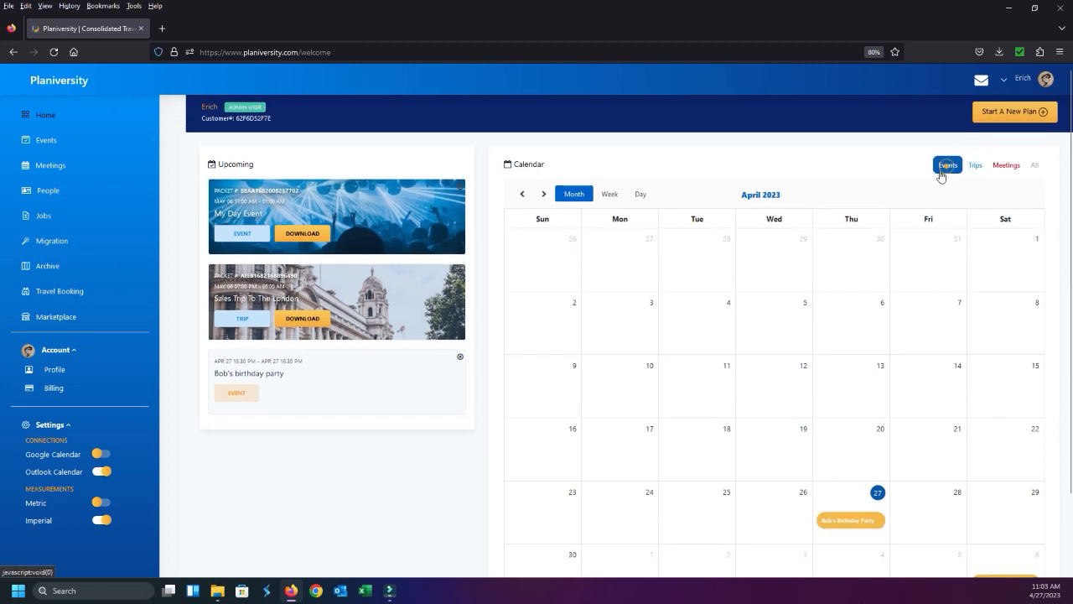
scroll(962, 427, "down", 1)
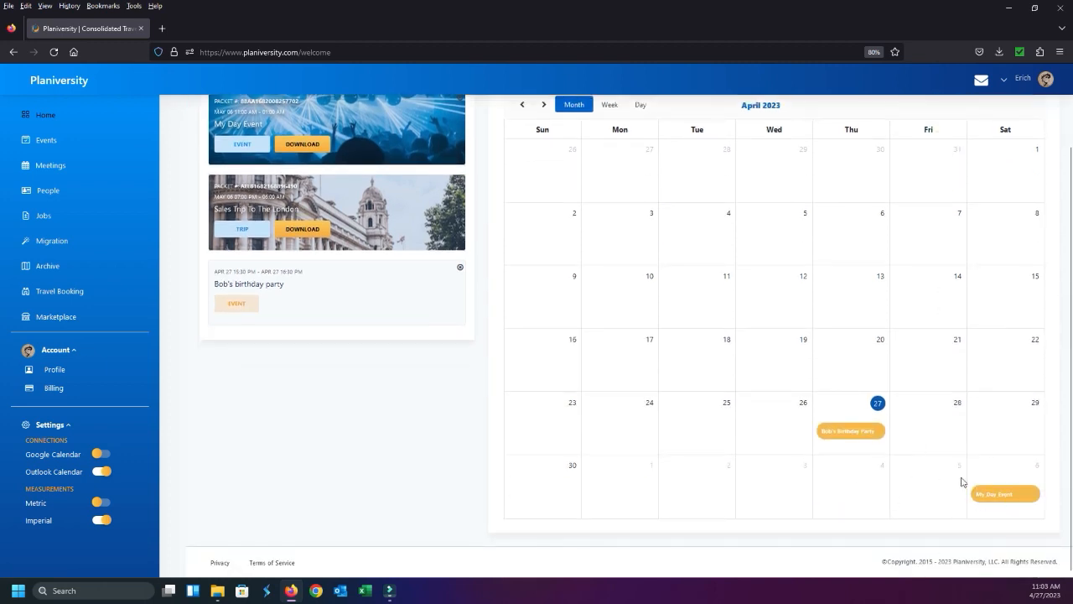
scroll(984, 463, "up", 1)
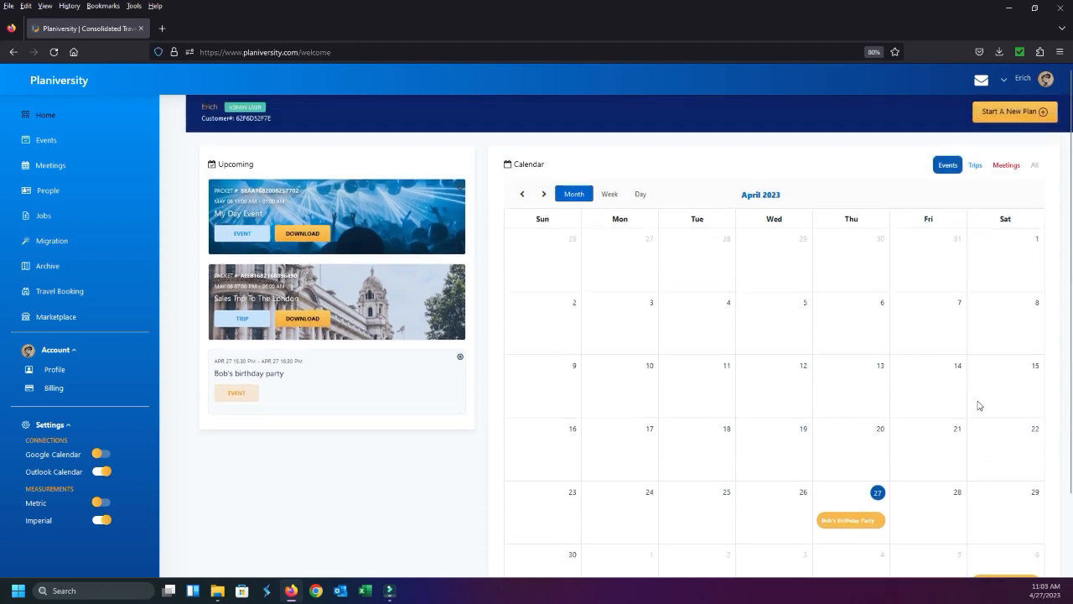
Set the dashboard calendar to show all plan types and look through the calendar and the upcoming list
left_click(1035, 165)
scroll(963, 331, "down", 1)
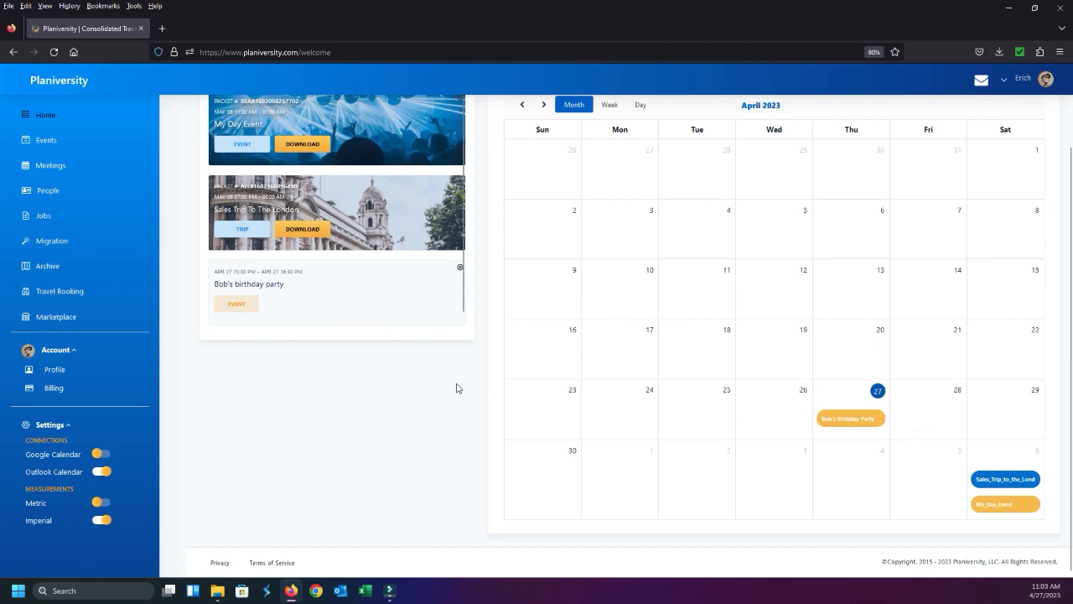
scroll(460, 387, "up", 1)
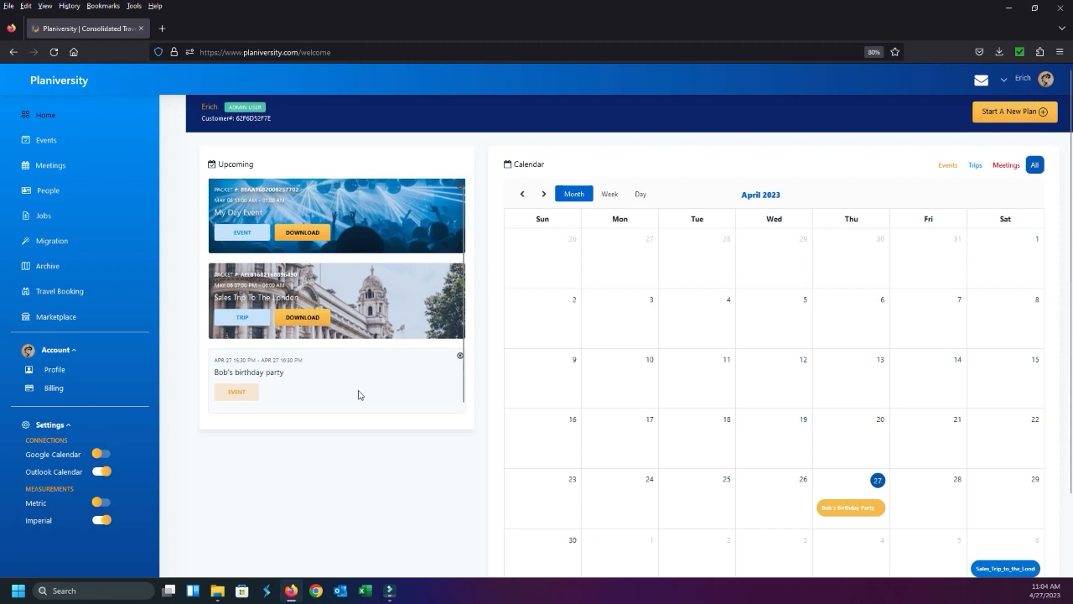
scroll(362, 388, "down", 1)
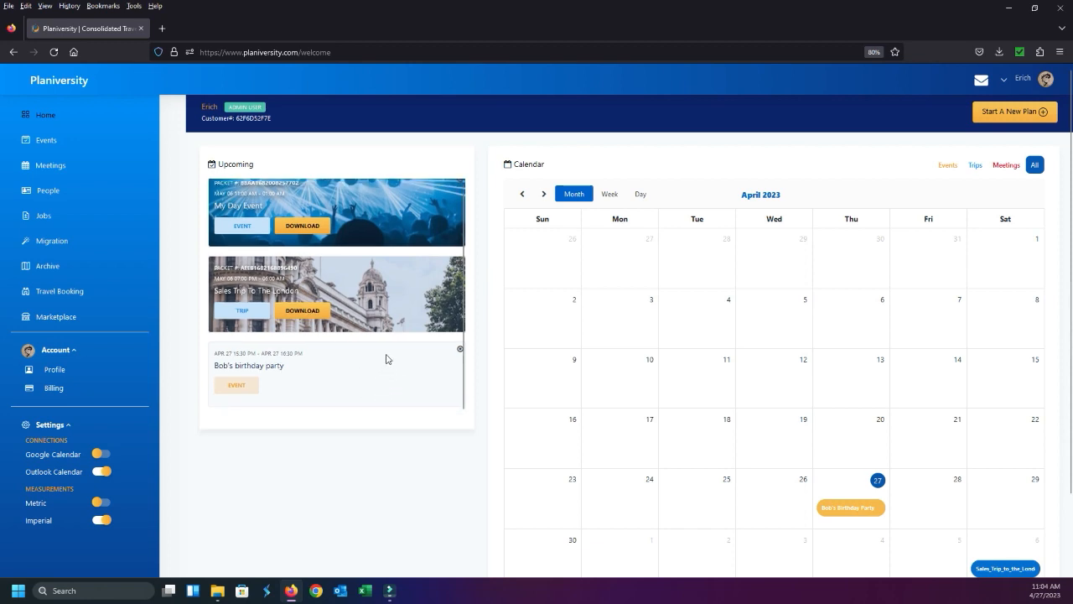
scroll(387, 359, "up", 1)
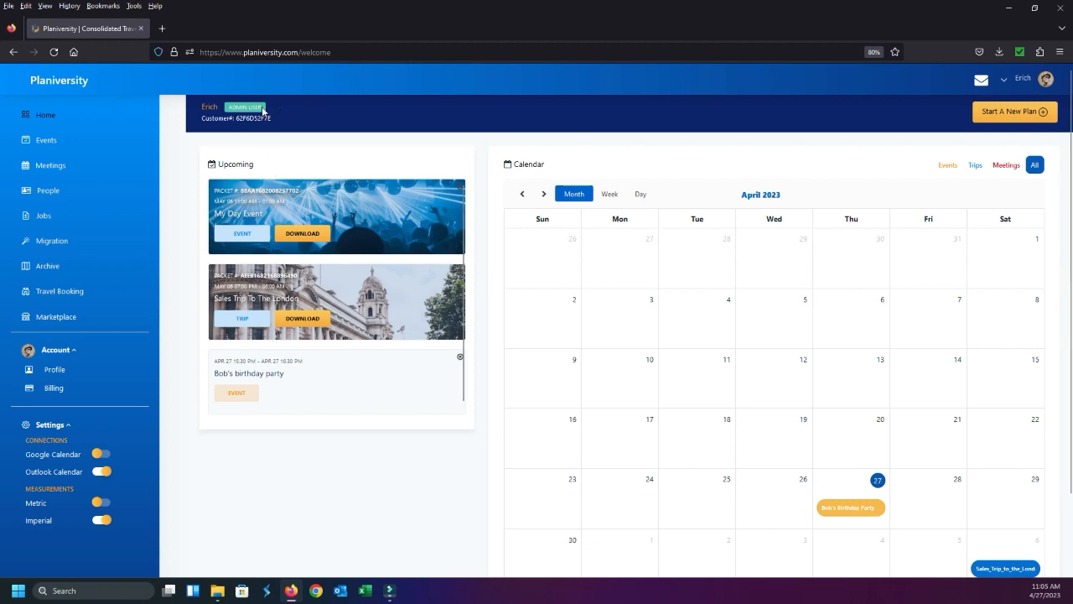
Open the Meetings page and remove all the leftover comments from the new meeting form
mouse_move(390, 590)
left_click(46, 168)
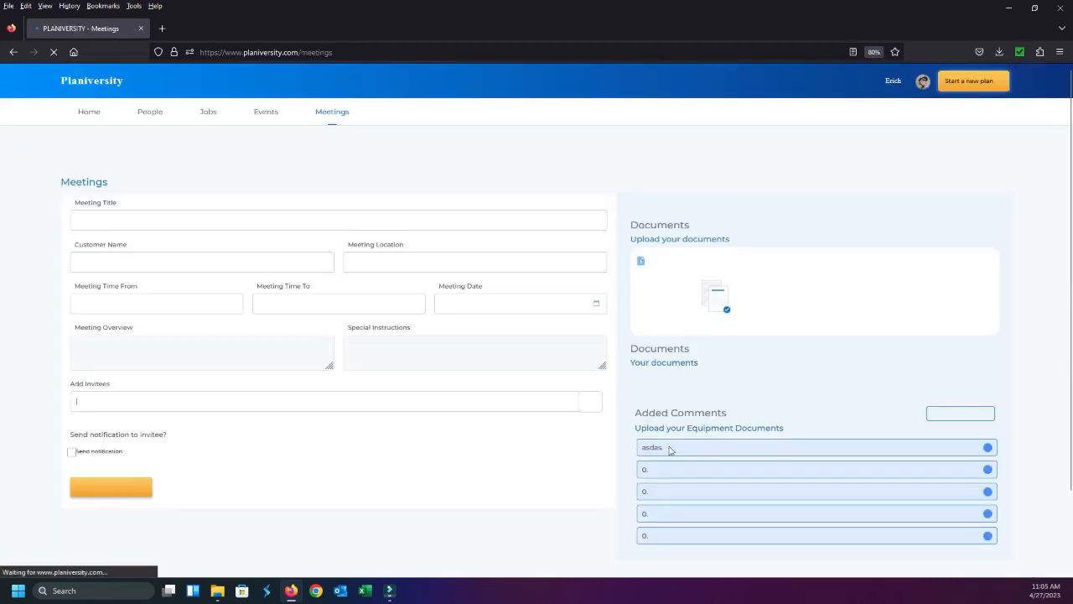
left_click(987, 447)
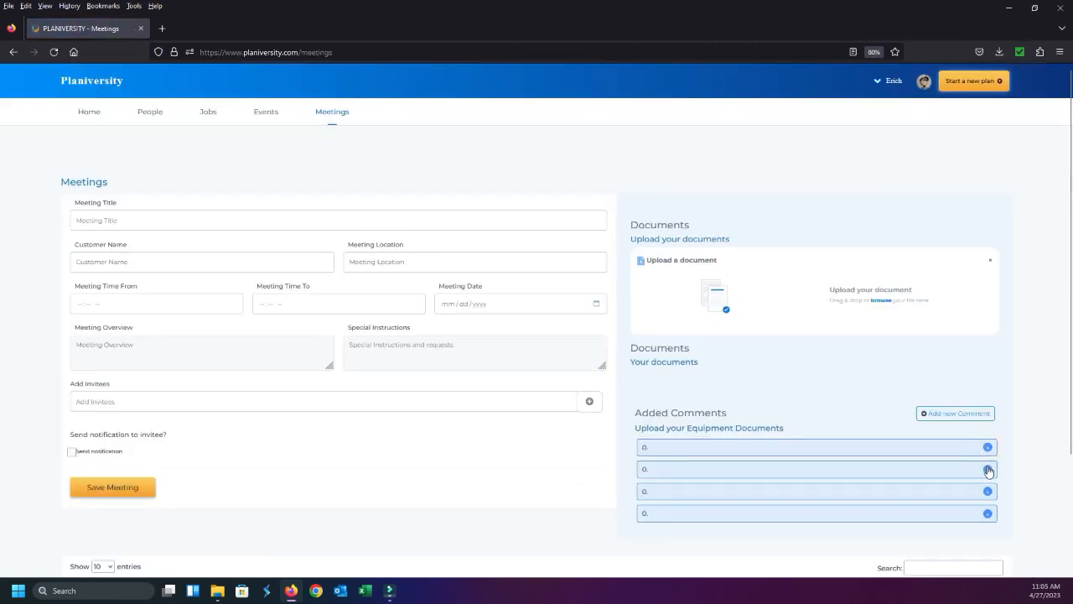
left_click(988, 468)
left_click(988, 448)
left_click(987, 447)
left_click(988, 448)
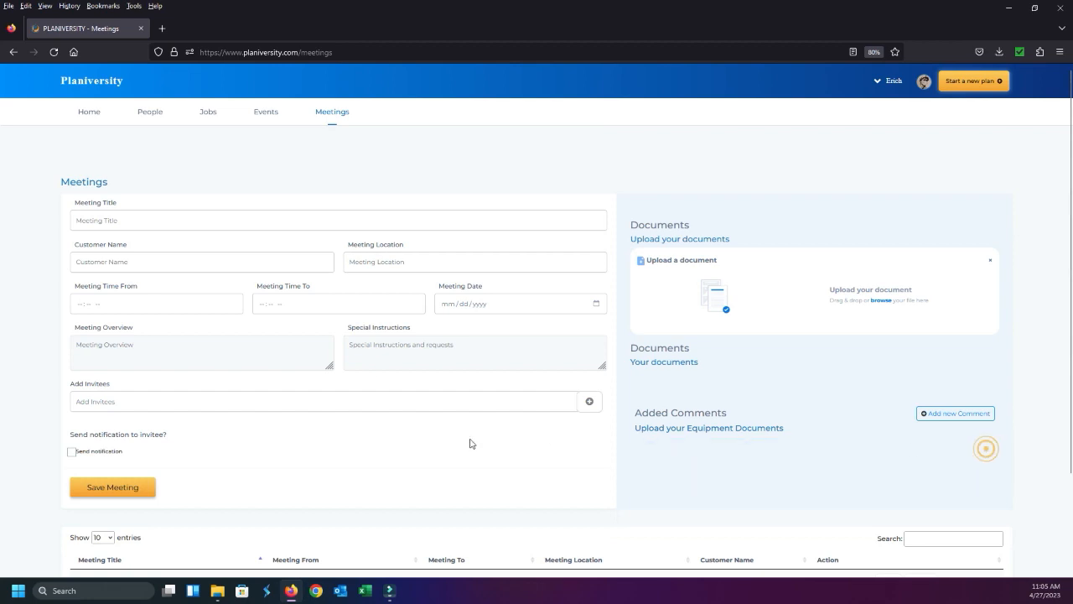
scroll(156, 216, "down", 1)
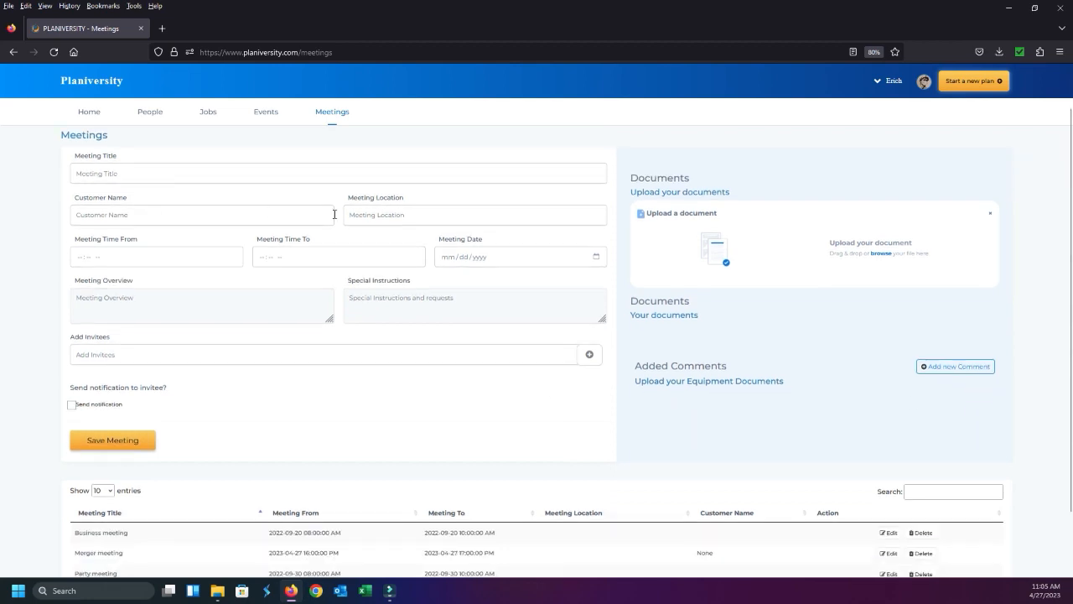
Title the new meeting as a discussion of the employee's retirement and set its location to "Suite 210, Conference room 1"
scroll(332, 216, "up", 1)
left_click(248, 223)
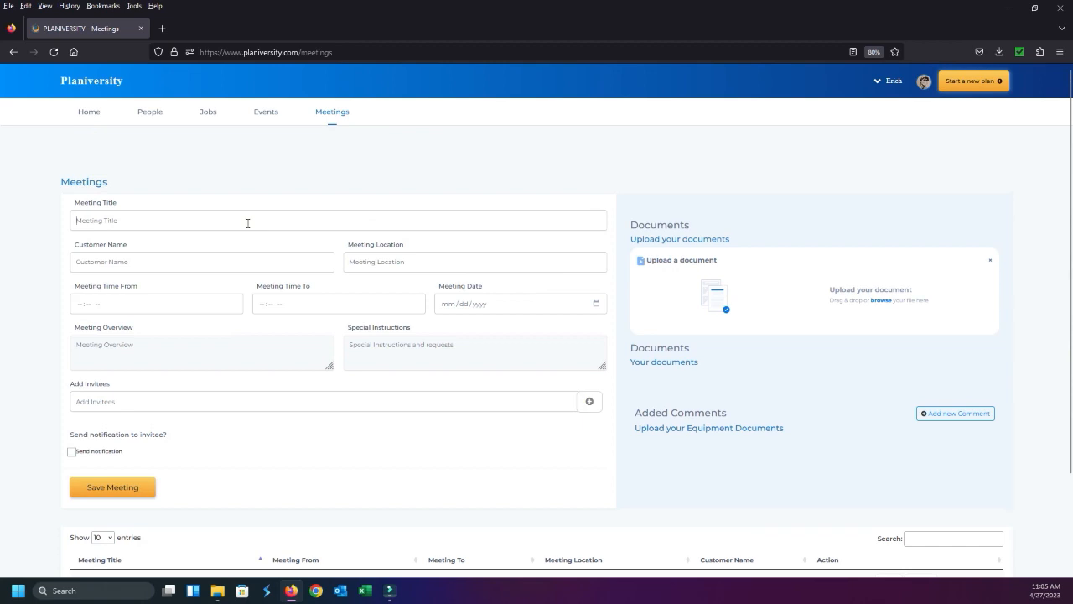
type("Discuss Bob's Retirement")
left_click(433, 263)
type("Suite ")
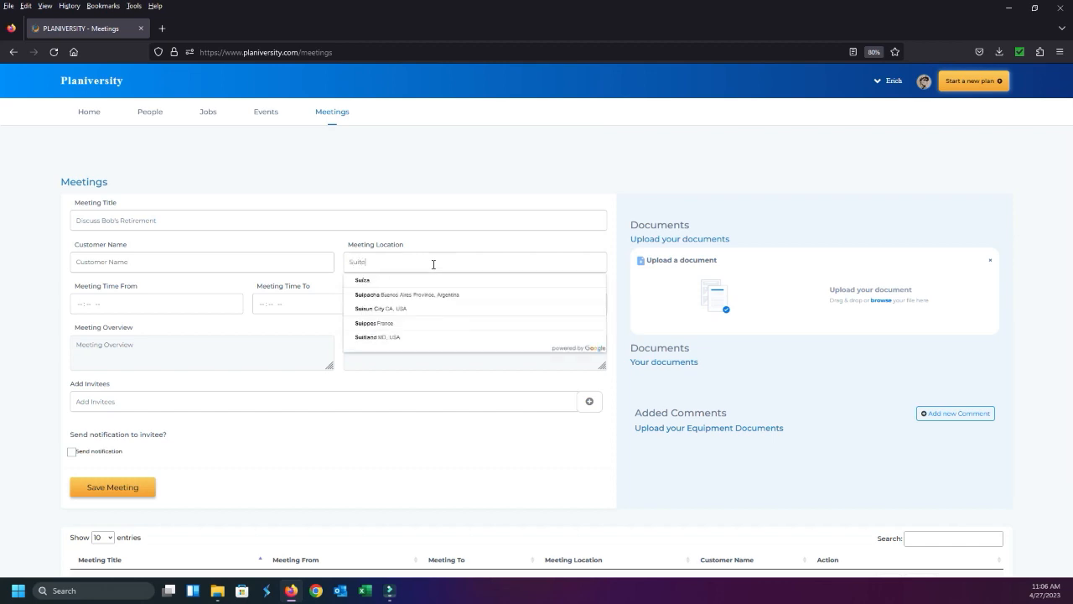
type("210, ")
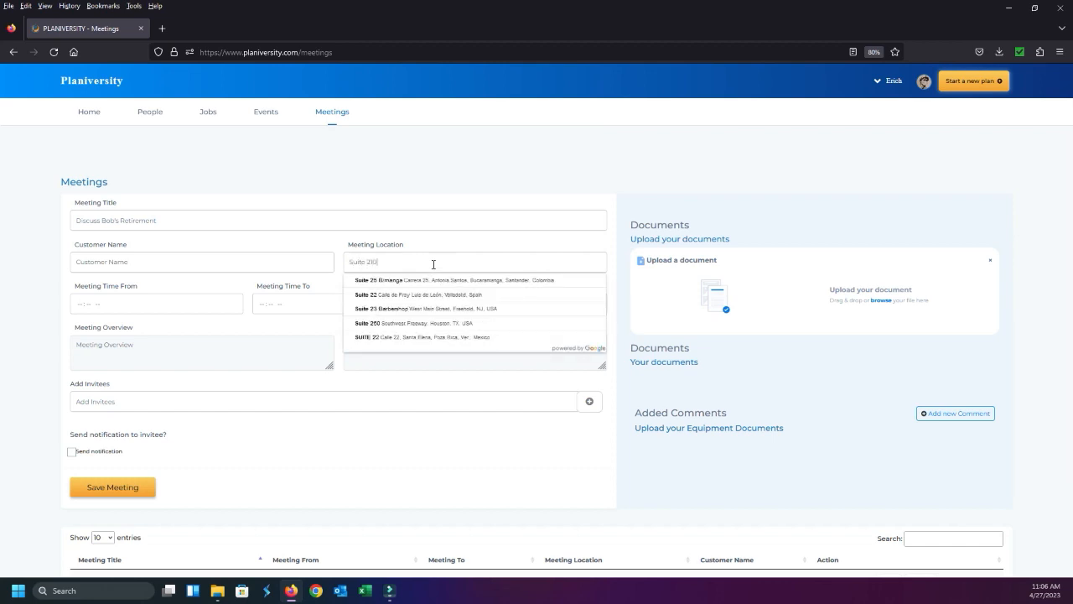
type("Confer")
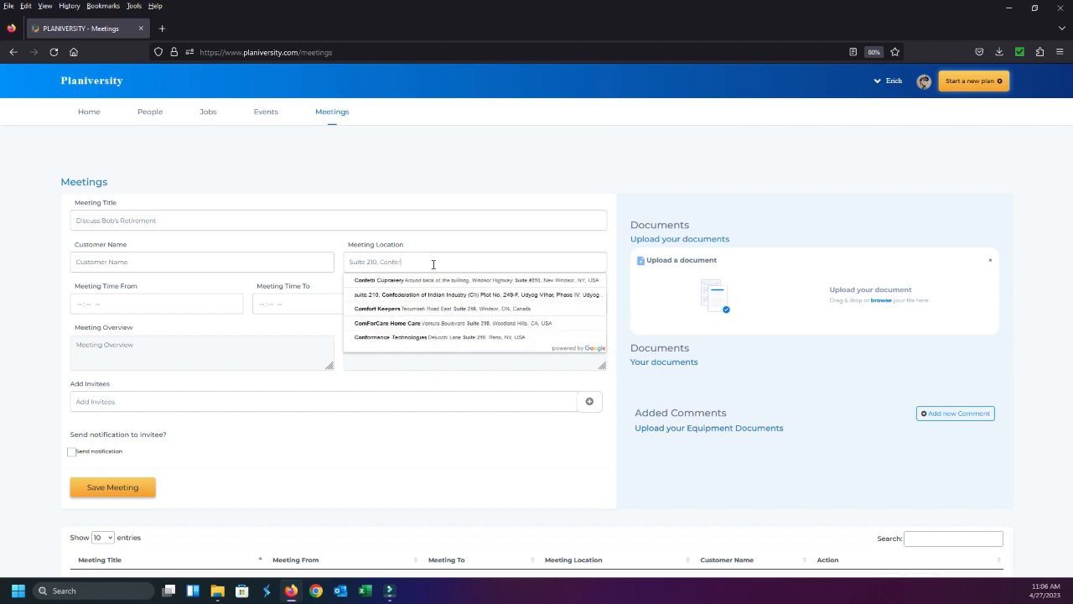
type("ence room")
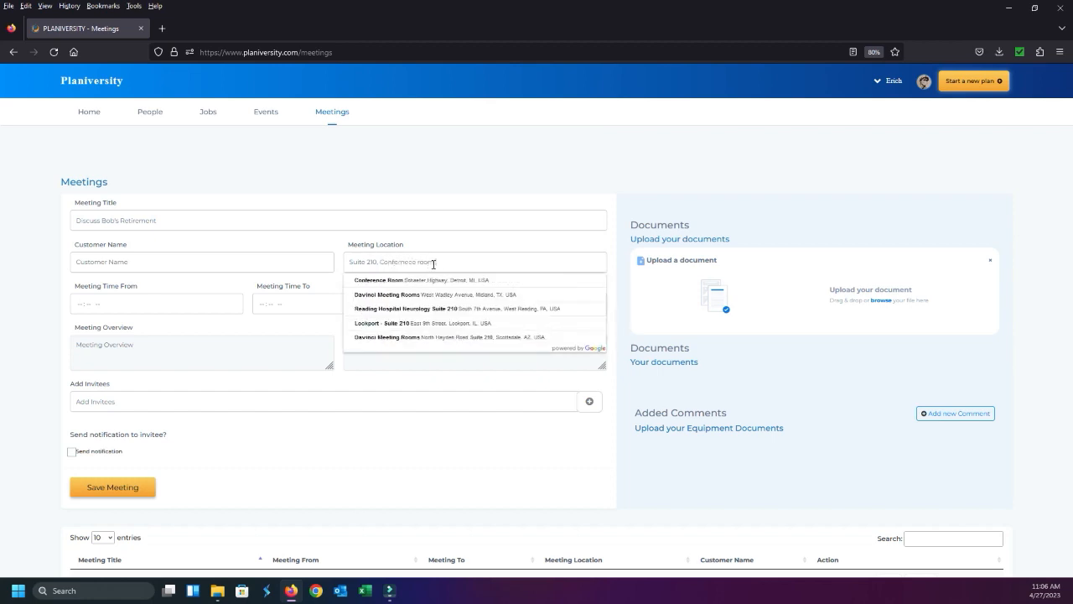
type(" 1")
left_click(486, 243)
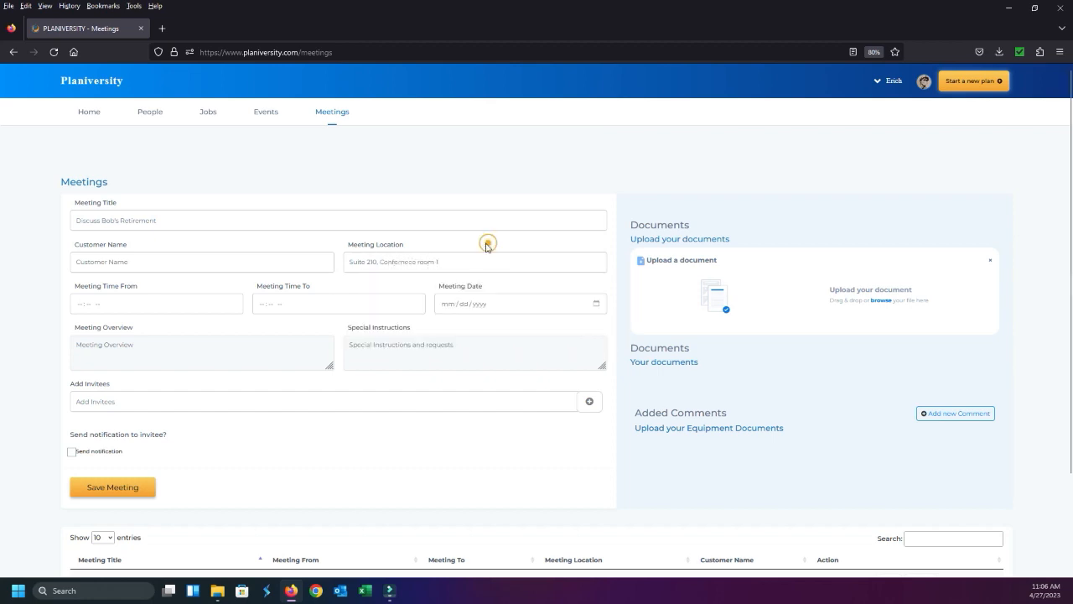
Schedule the meeting from 01:00 PM to 01:30 PM on 04/27/2023
left_click(80, 305)
type("800")
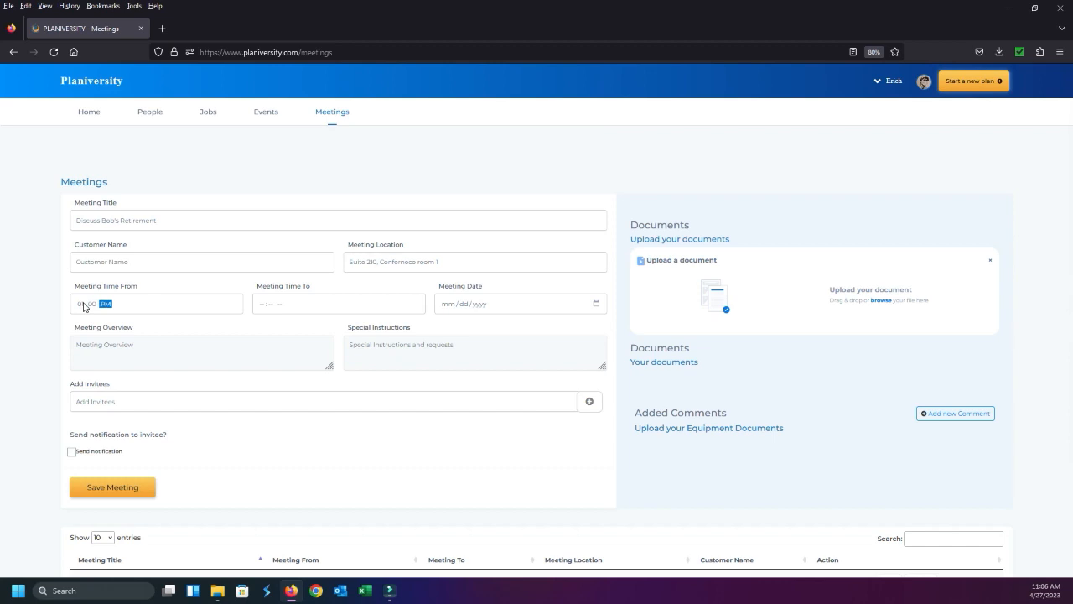
left_click(263, 304)
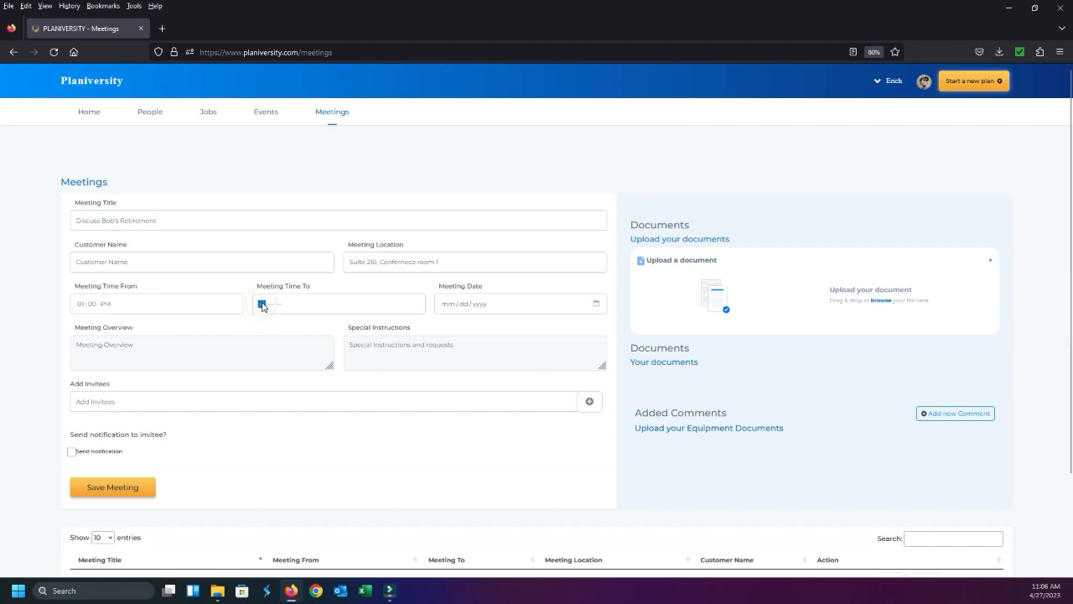
type("230p")
left_click(593, 304)
left_click(529, 418)
Enter "Discuss retirement" as the meeting overview and a special instruction to bring the employee's performance reviews for the last 10 years
left_click(185, 346)
type("Discuss retirement")
left_click(393, 351)
type("D")
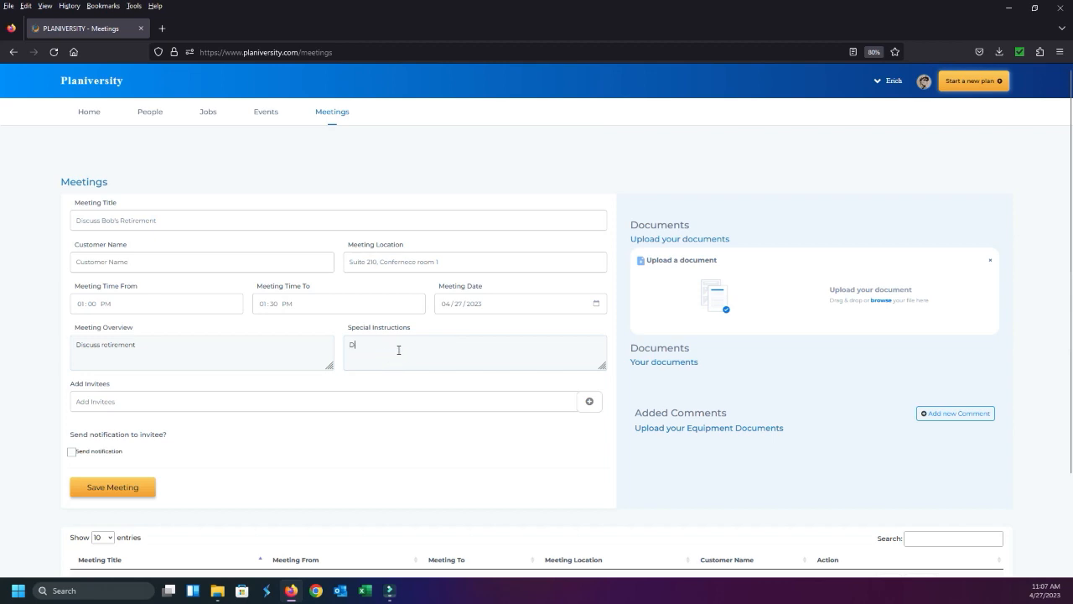
type("on't forget to bring Bob's performance reviews for the last 10 years.")
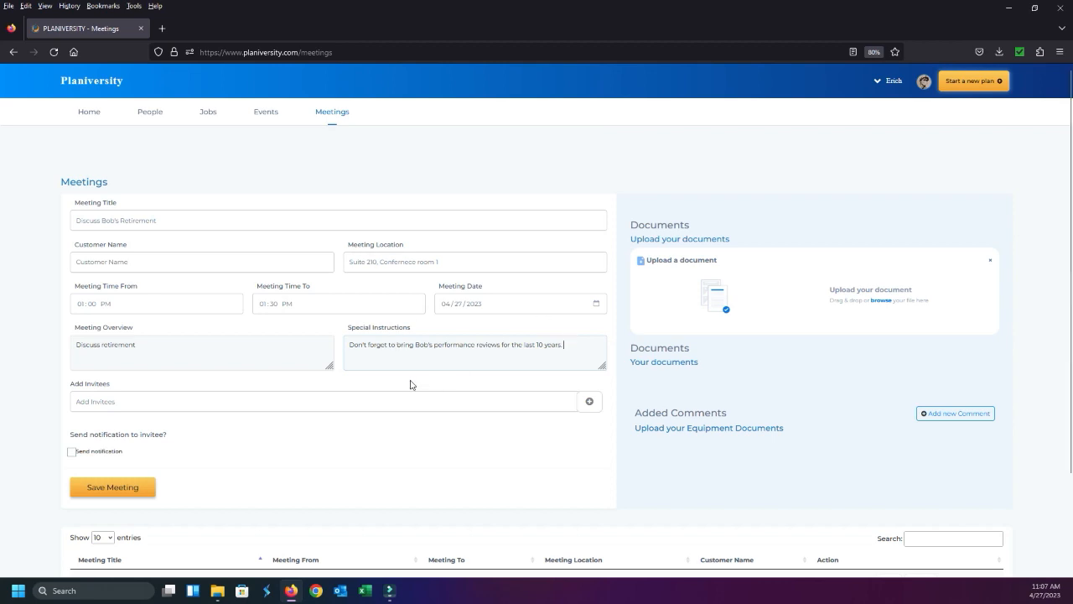
Add the first invitee to the meeting by choosing the person from the suggested contacts
left_click(160, 399)
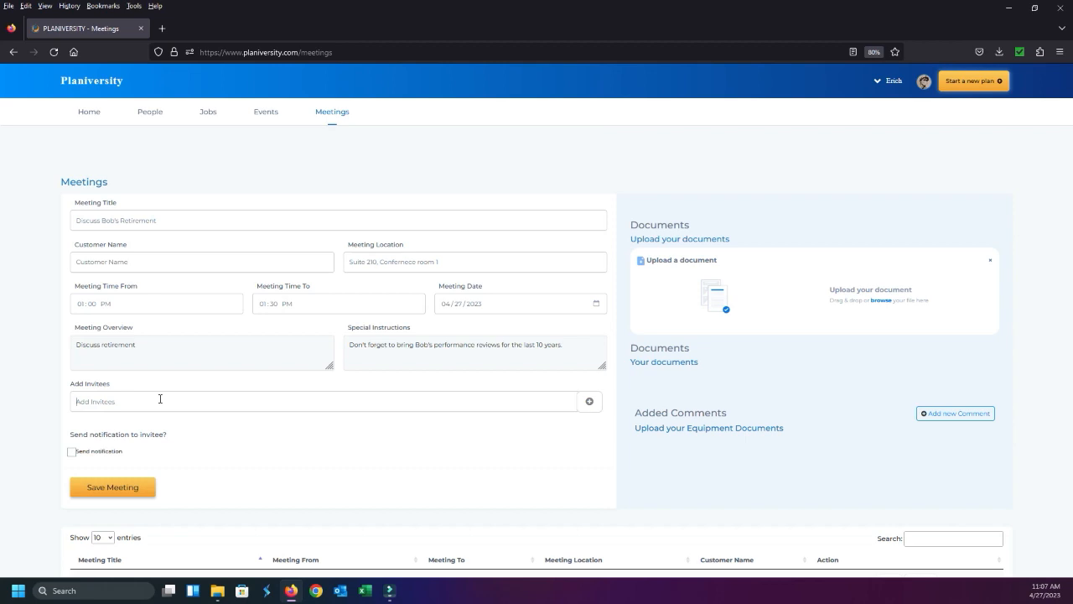
type("Jac")
key("BackSpace")
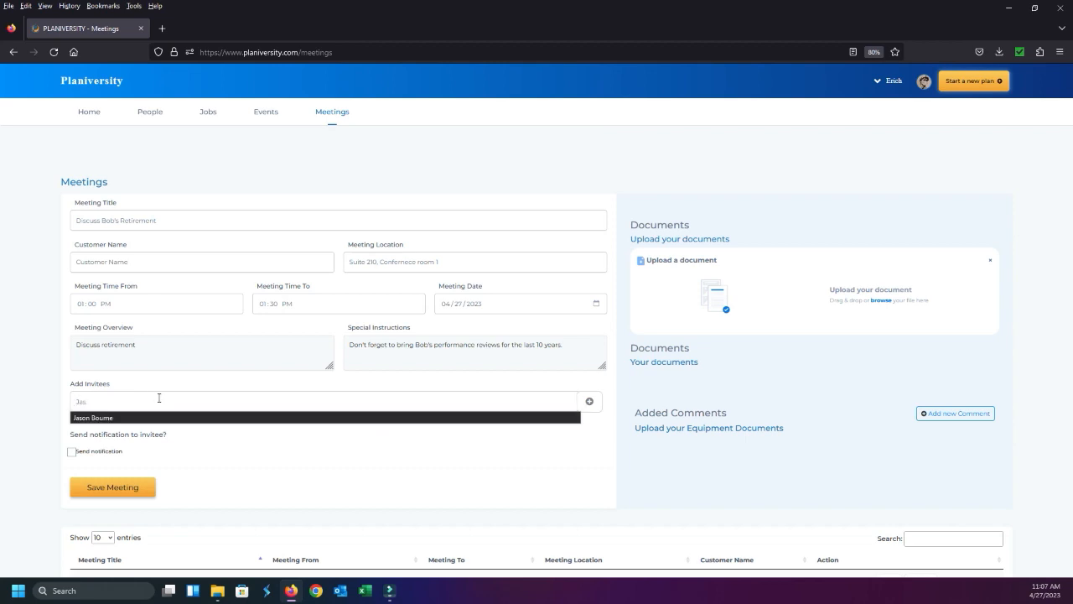
type("s")
left_click(158, 418)
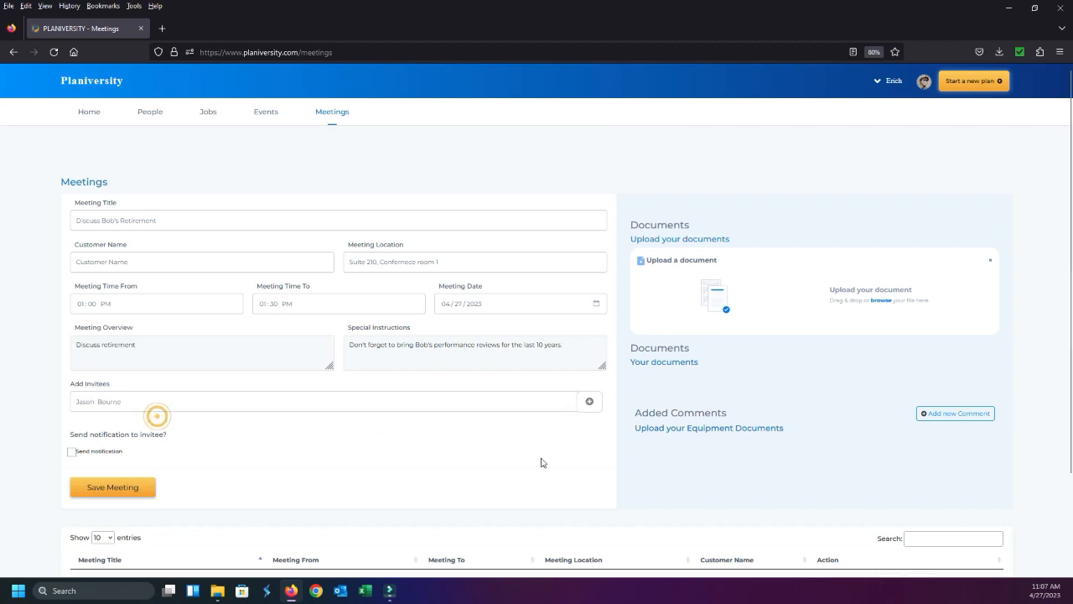
left_click(589, 401)
left_click(556, 351)
left_click(298, 403)
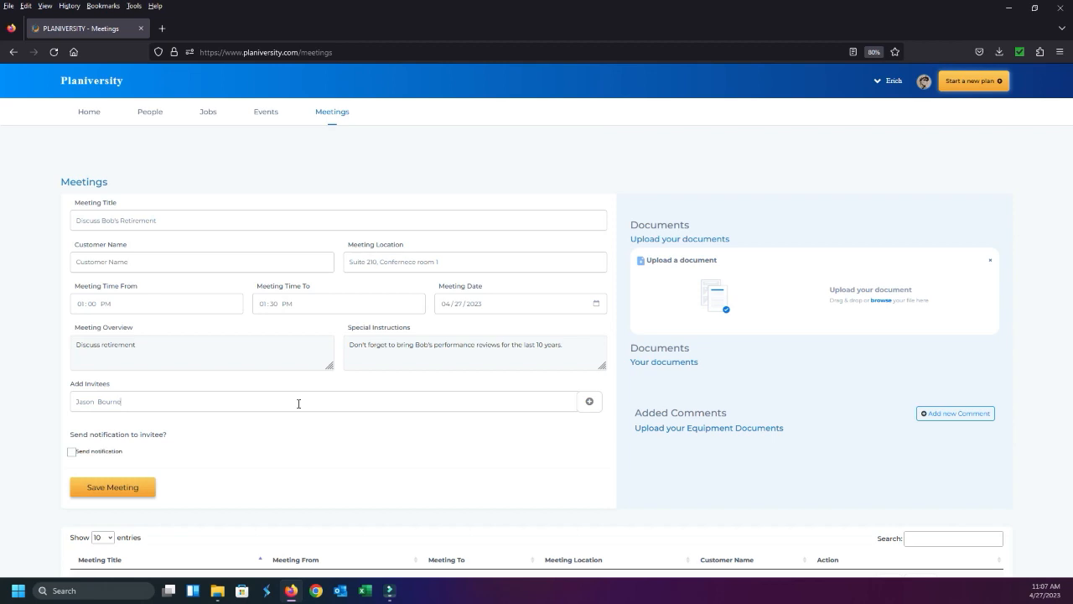
left_click(590, 401)
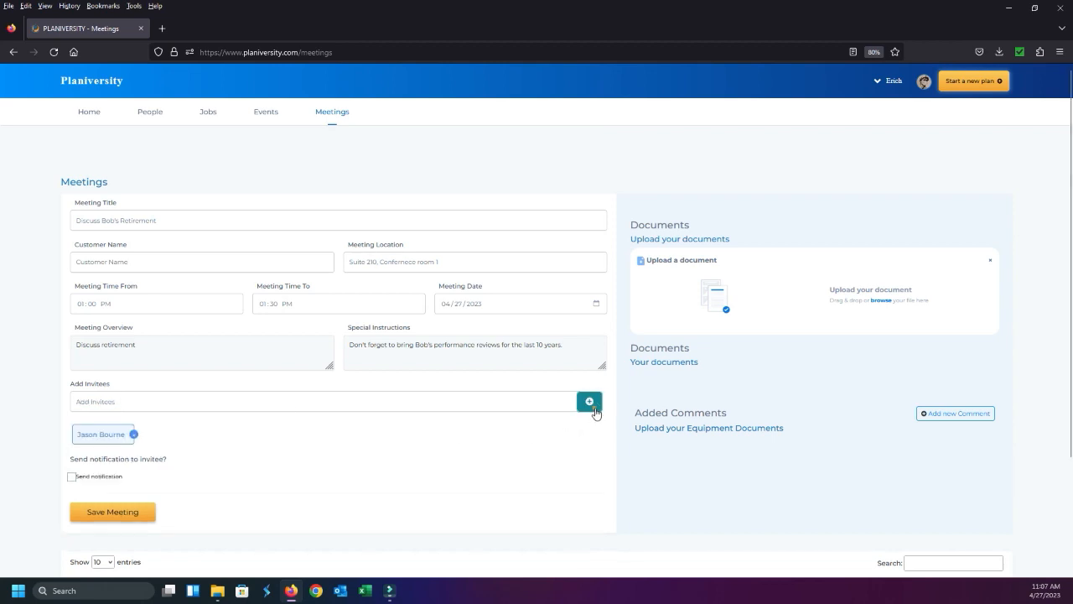
Add a second suggested contact and "Dev user" to the meeting's invitees
left_click(269, 399)
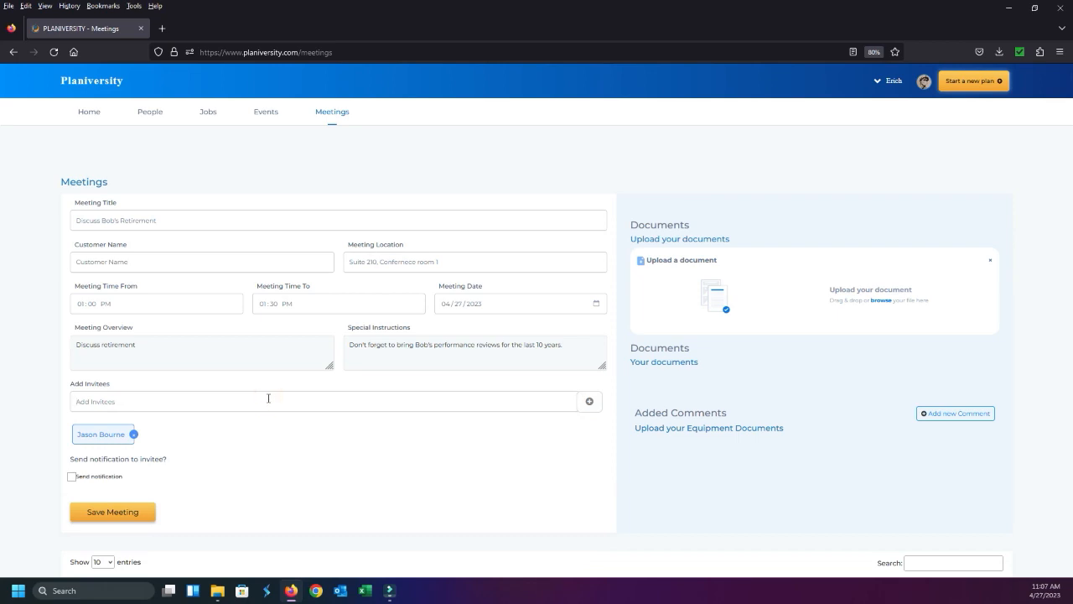
type("Eric")
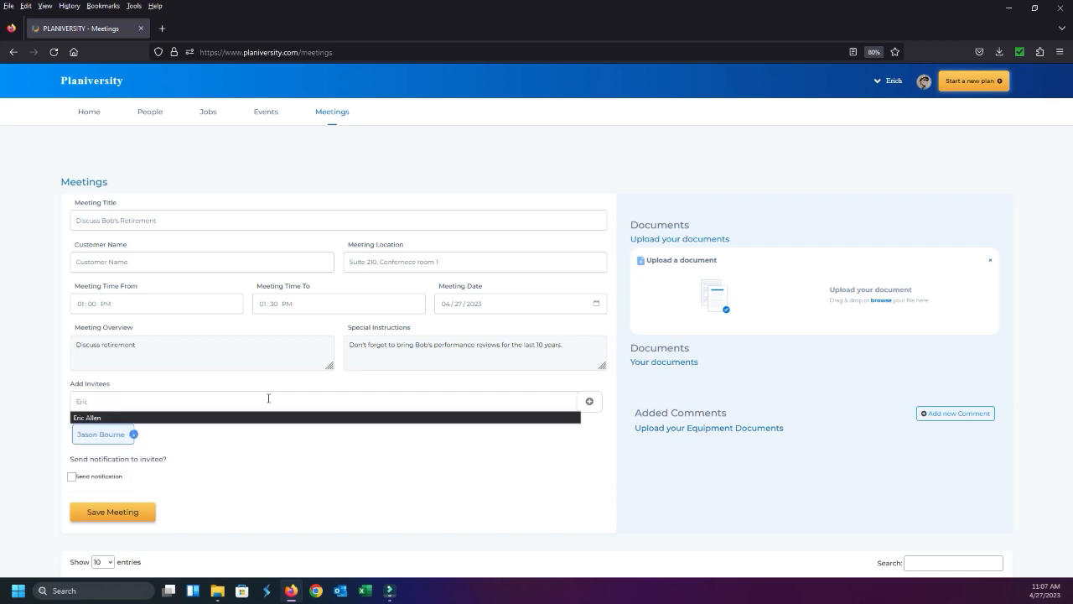
left_click(230, 419)
left_click(590, 402)
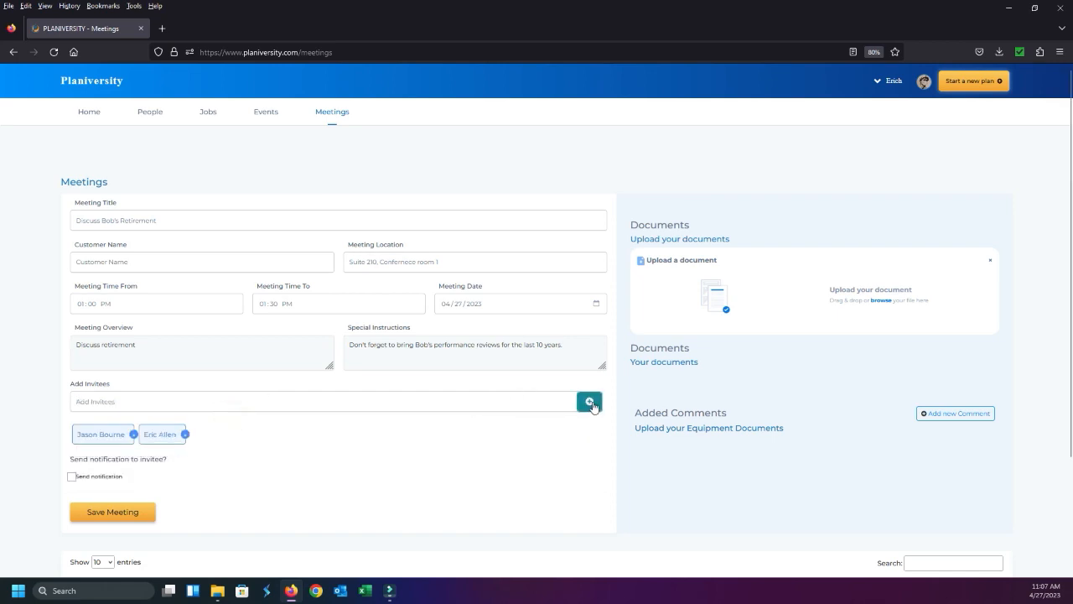
left_click(150, 401)
type("D")
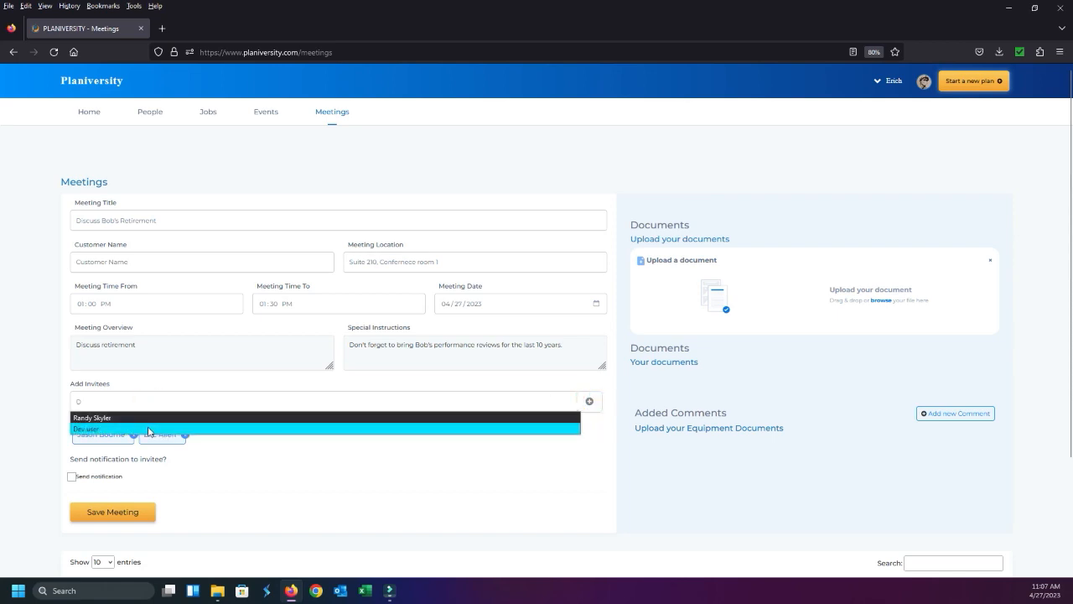
left_click(149, 429)
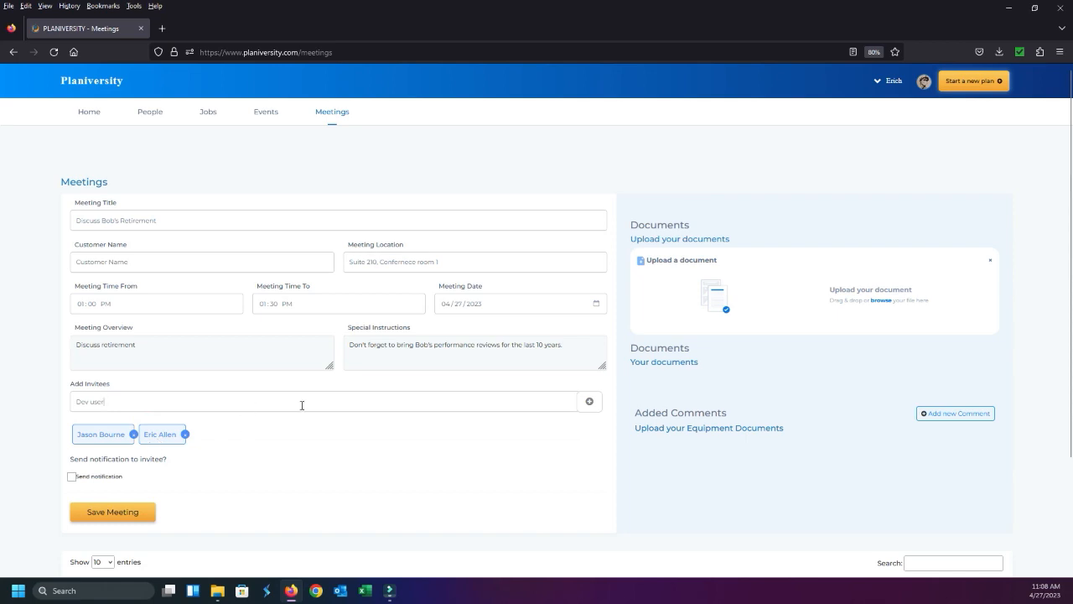
left_click(585, 402)
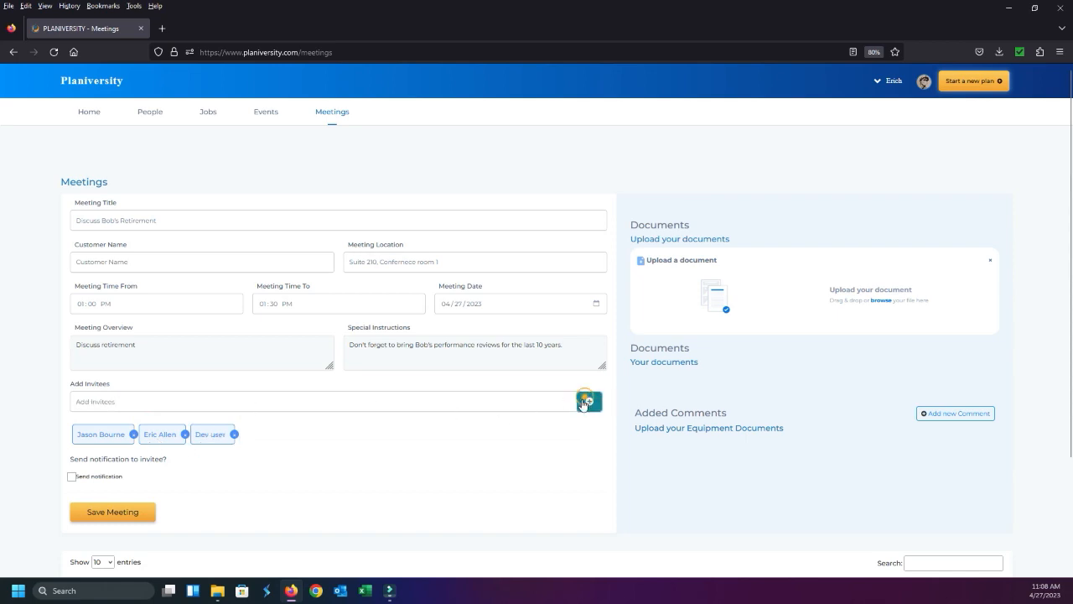
Add a fourth suggested contact as an invitee and enable sending notifications to the invitees
left_click(253, 405)
type("Ra")
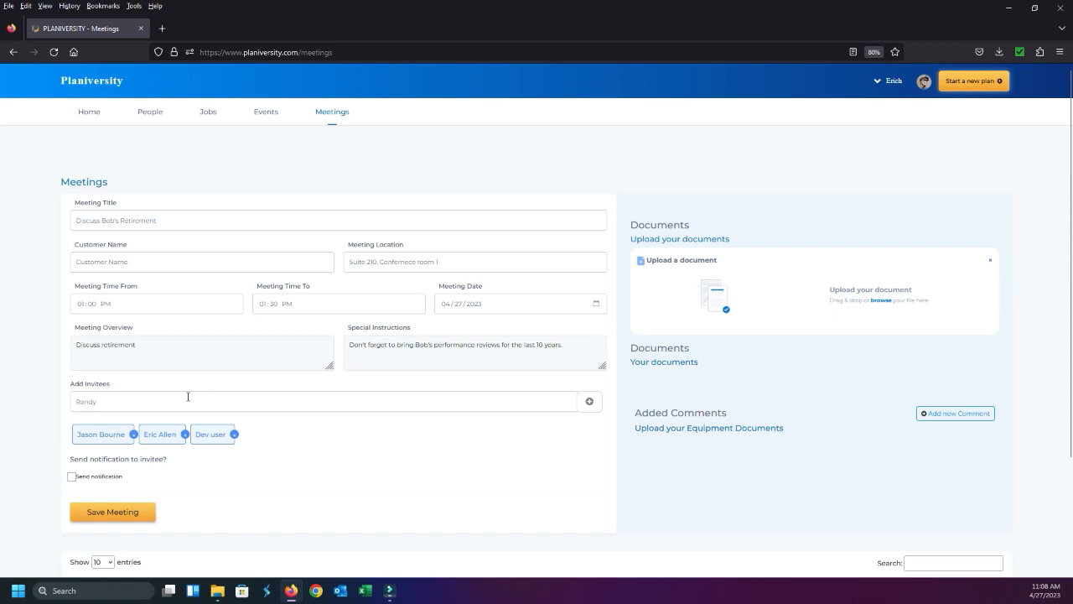
left_click(209, 417)
left_click(589, 401)
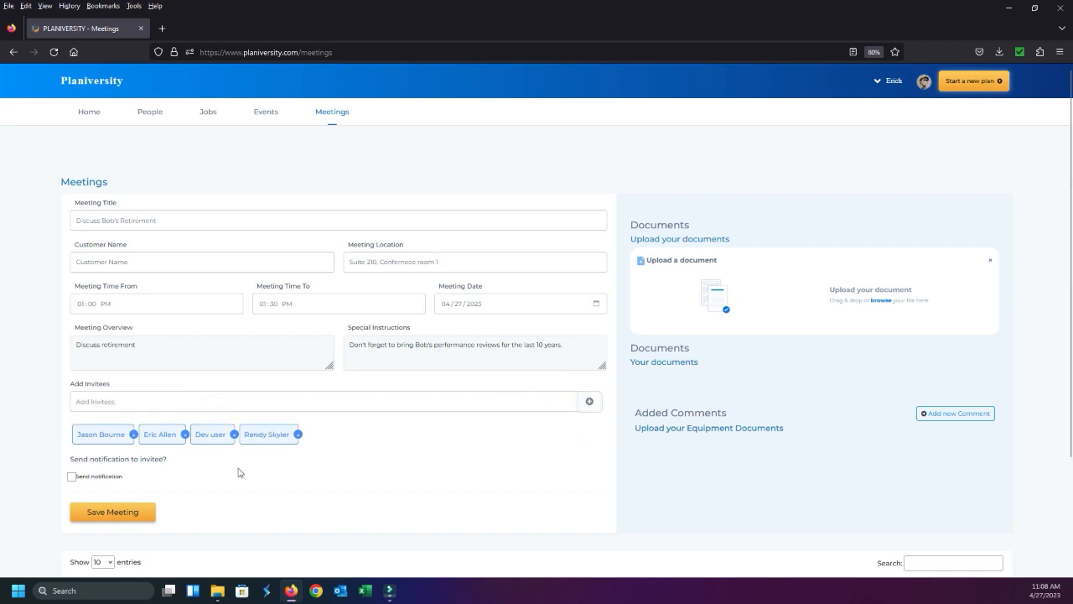
left_click(71, 477)
Upload the PDF "Test Doc D" from the Example docs folder to the meeting's documents
left_click(816, 296)
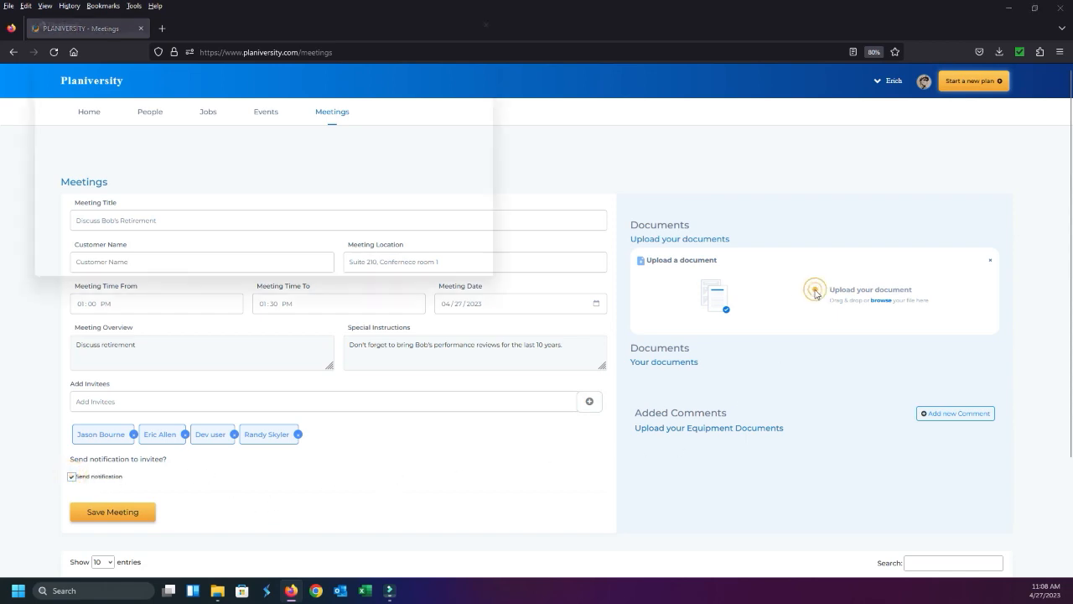
scroll(523, 177, "down", 3)
scroll(523, 178, "down", 1)
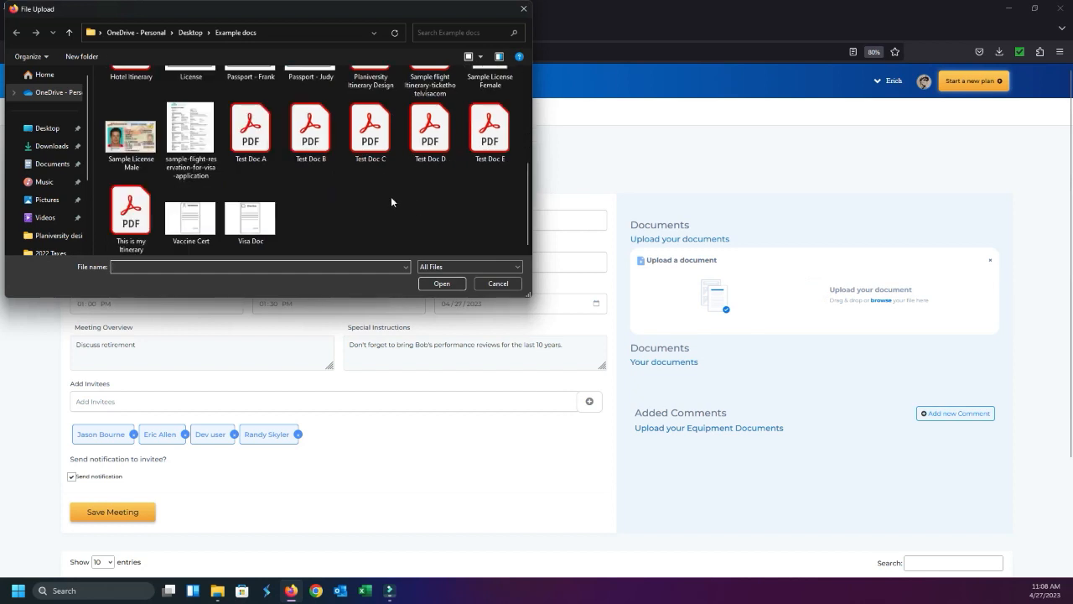
left_click(430, 130)
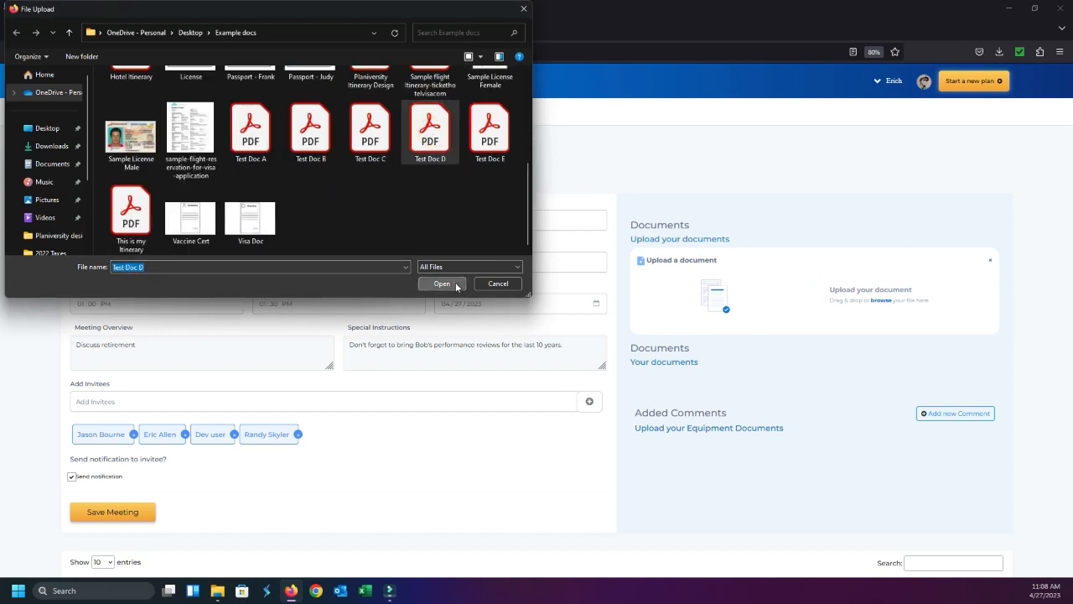
left_click(441, 283)
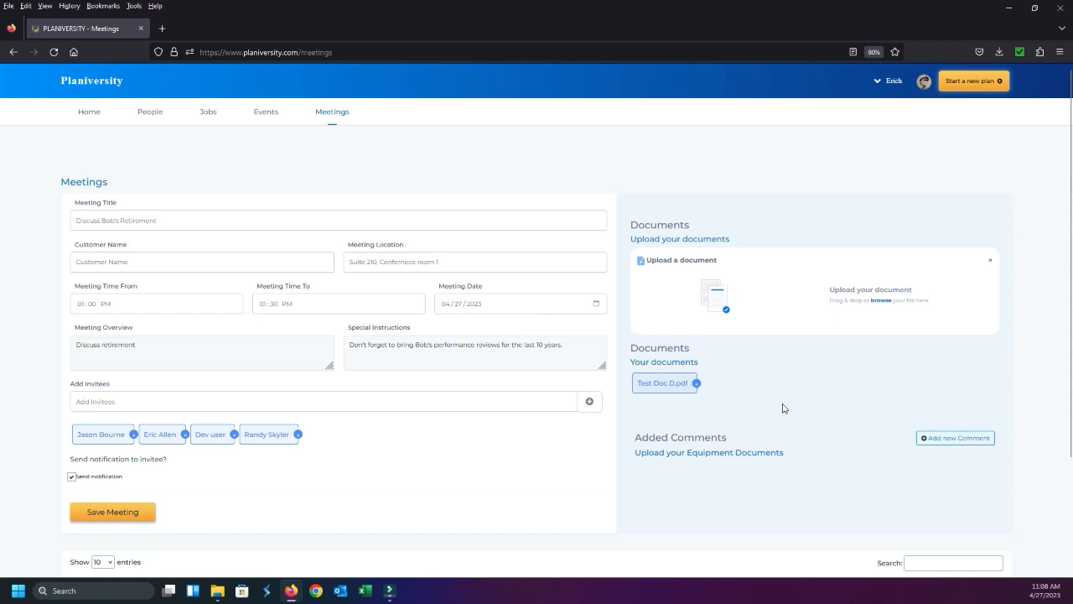
Add the comment "Test this!" to the meeting and look over the completed form
scroll(780, 407, "down", 3)
scroll(726, 391, "up", 2)
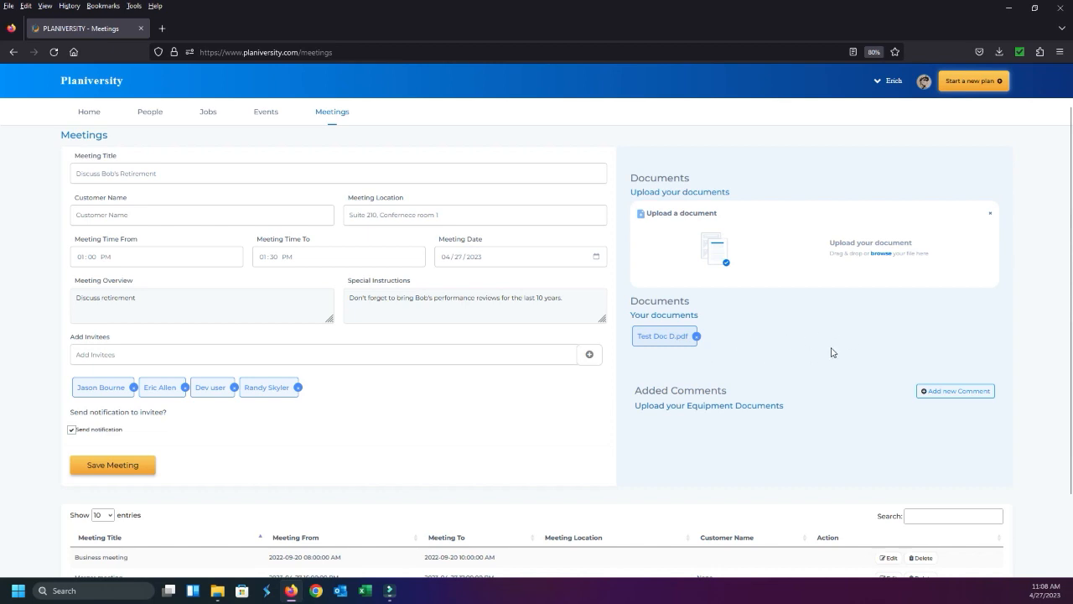
left_click(940, 391)
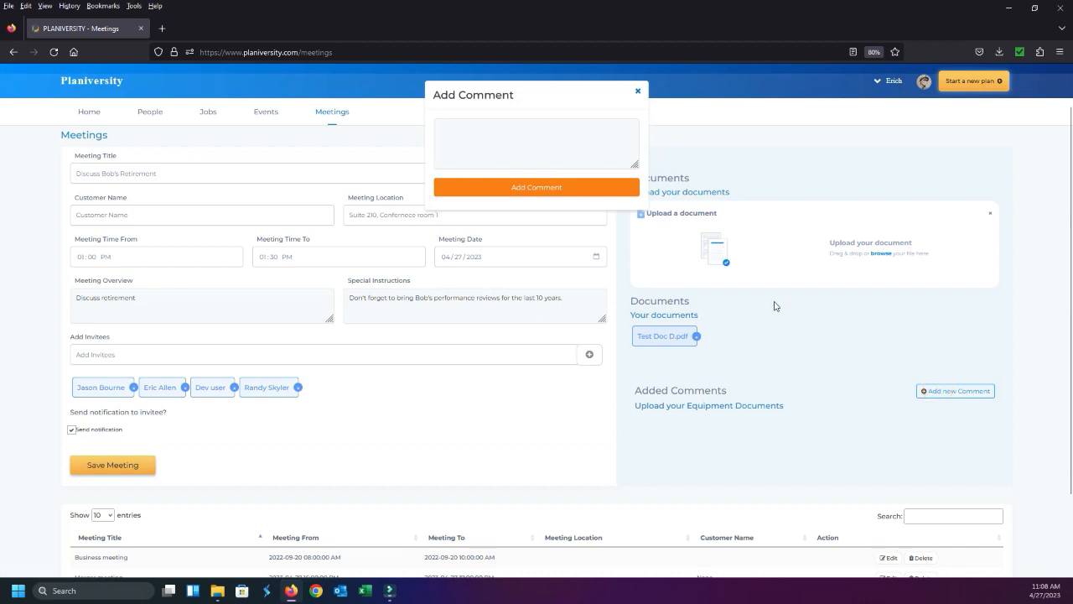
left_click(519, 136)
type("Test this")
key("Return")
type("1")
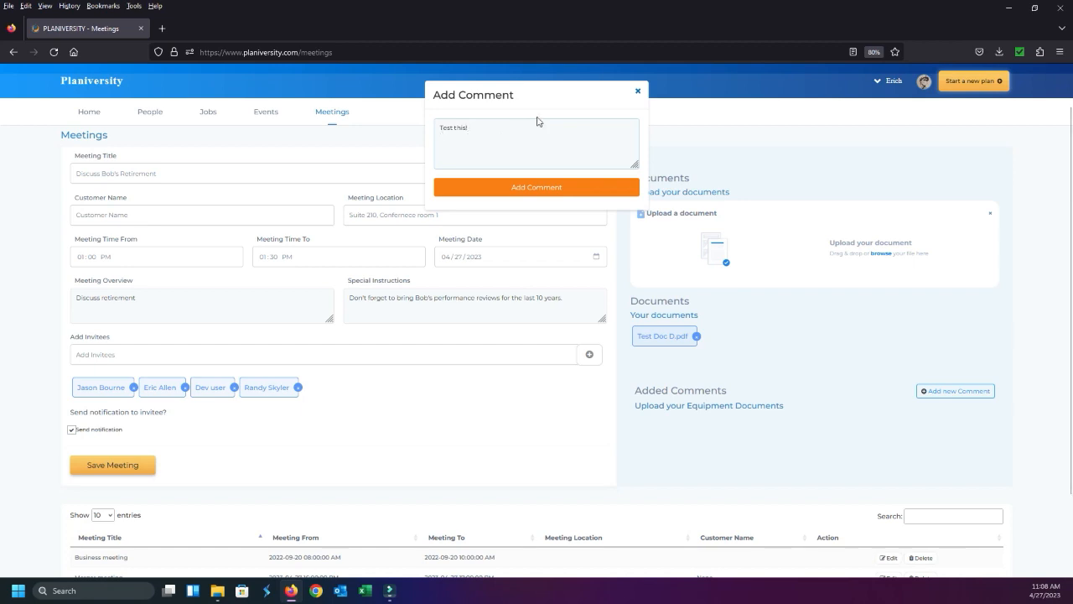
left_click(541, 186)
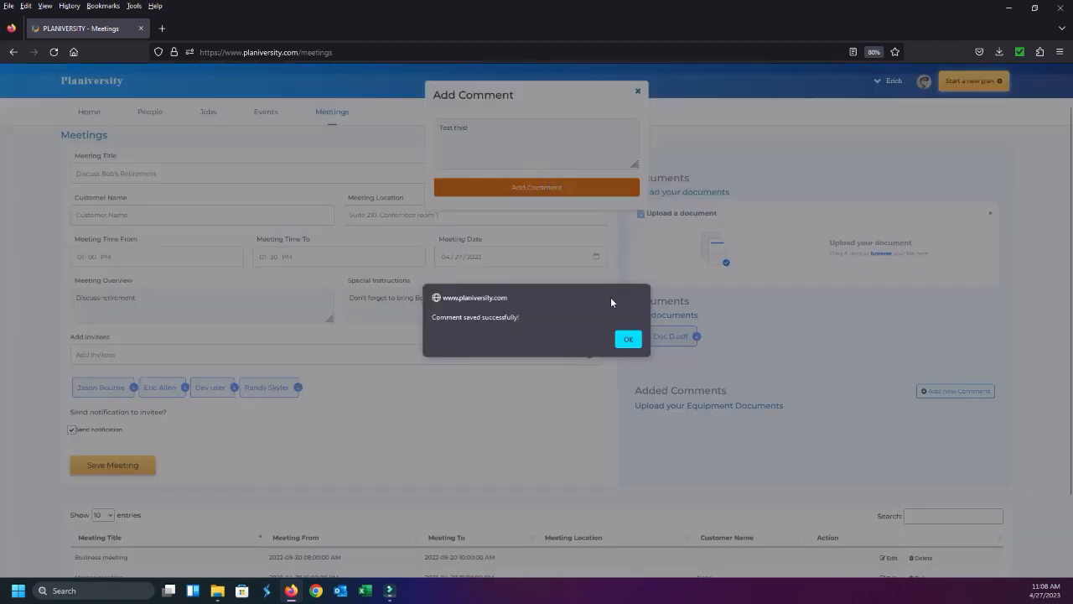
left_click(628, 339)
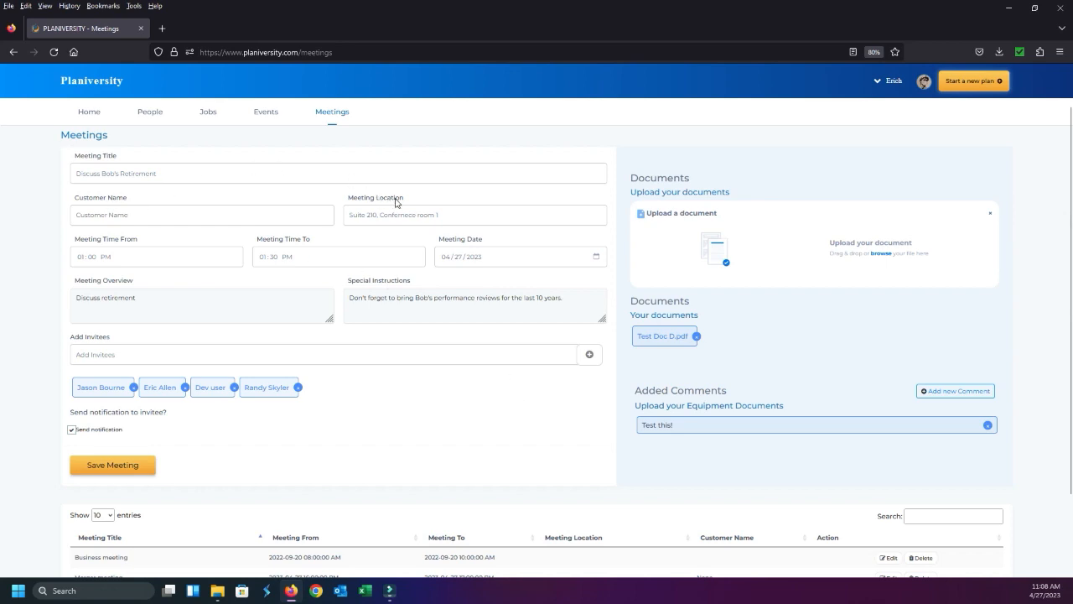
scroll(395, 206, "down", 2)
scroll(309, 205, "up", 3)
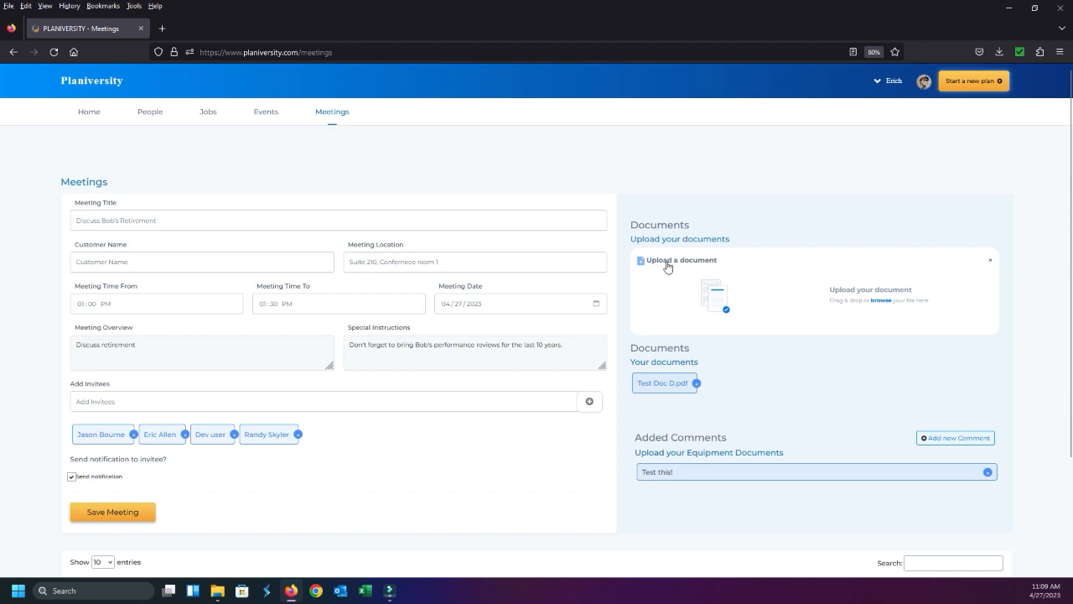
Save the new retirement meeting
left_click(143, 513)
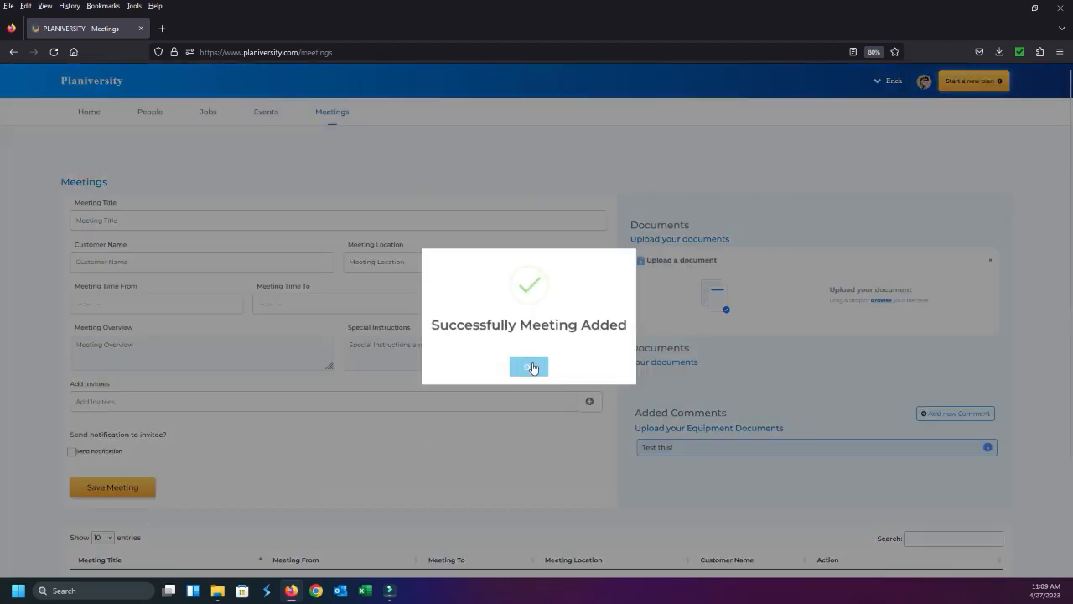
left_click(532, 369)
Edit the saved retirement meeting to set its customer name to ABC Group, and update it
scroll(531, 366, "down", 2)
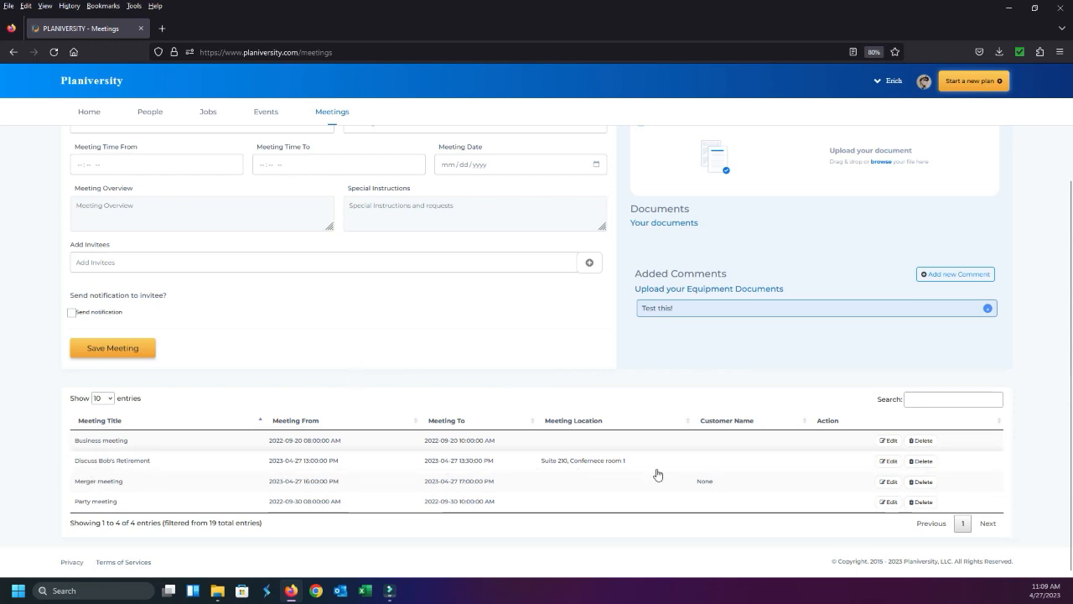
left_click(897, 463)
left_click(286, 173)
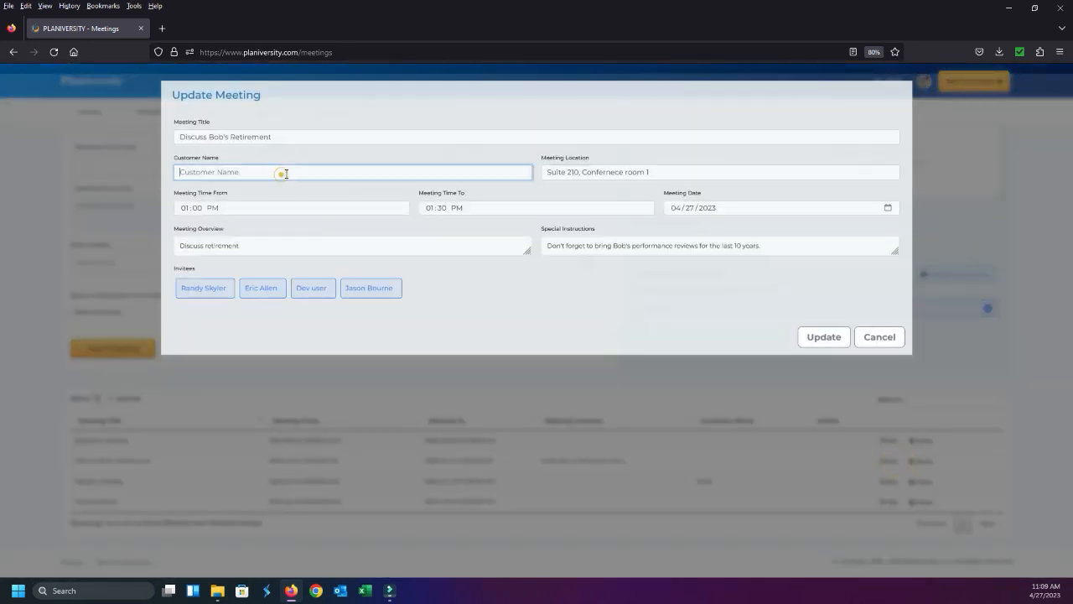
type("AB")
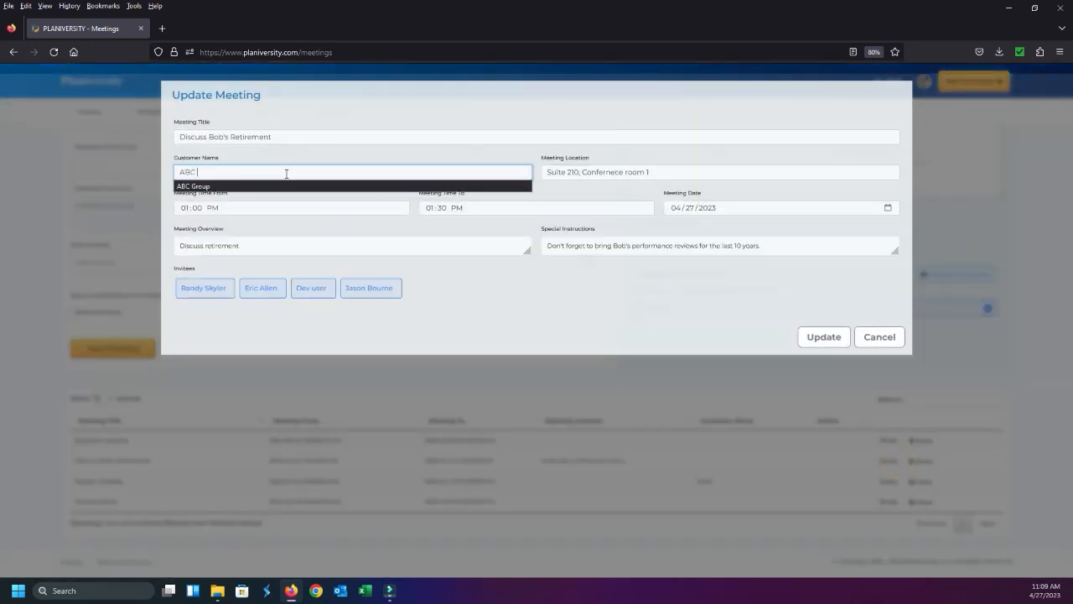
type("C")
left_click(309, 186)
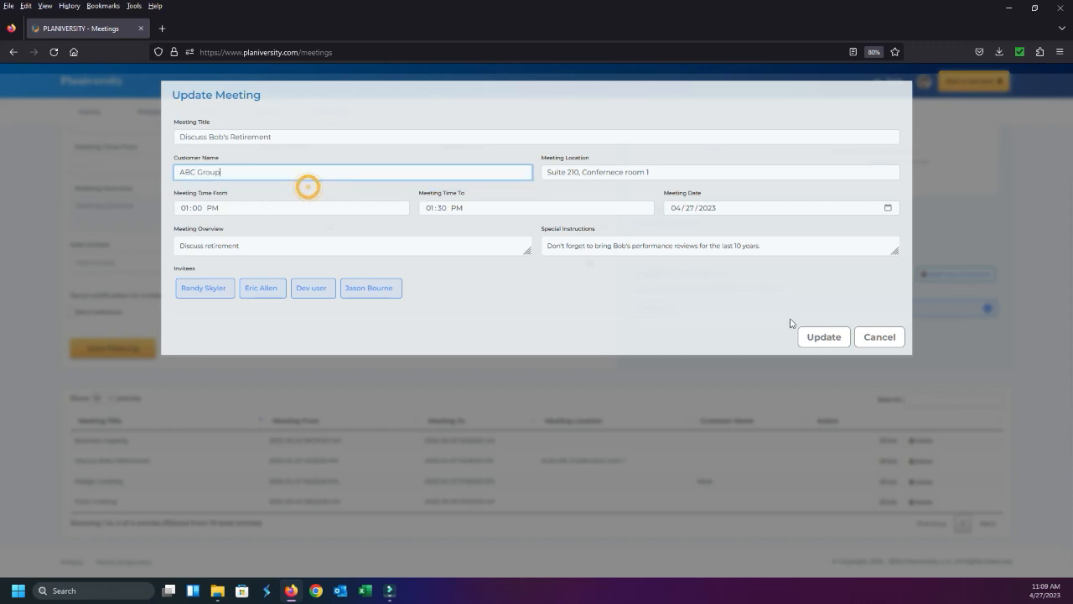
left_click(838, 334)
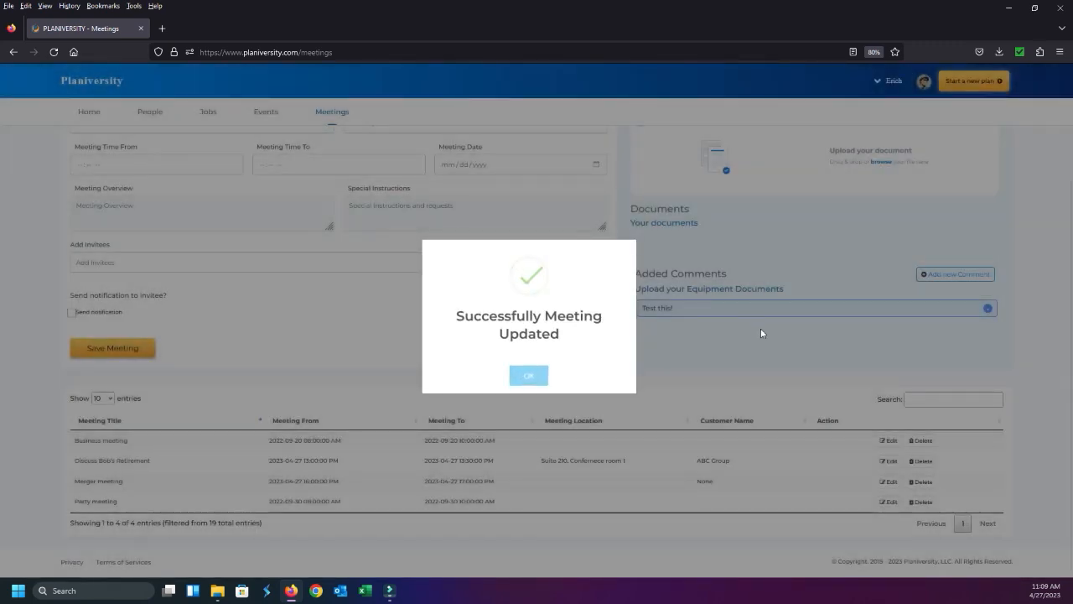
left_click(529, 377)
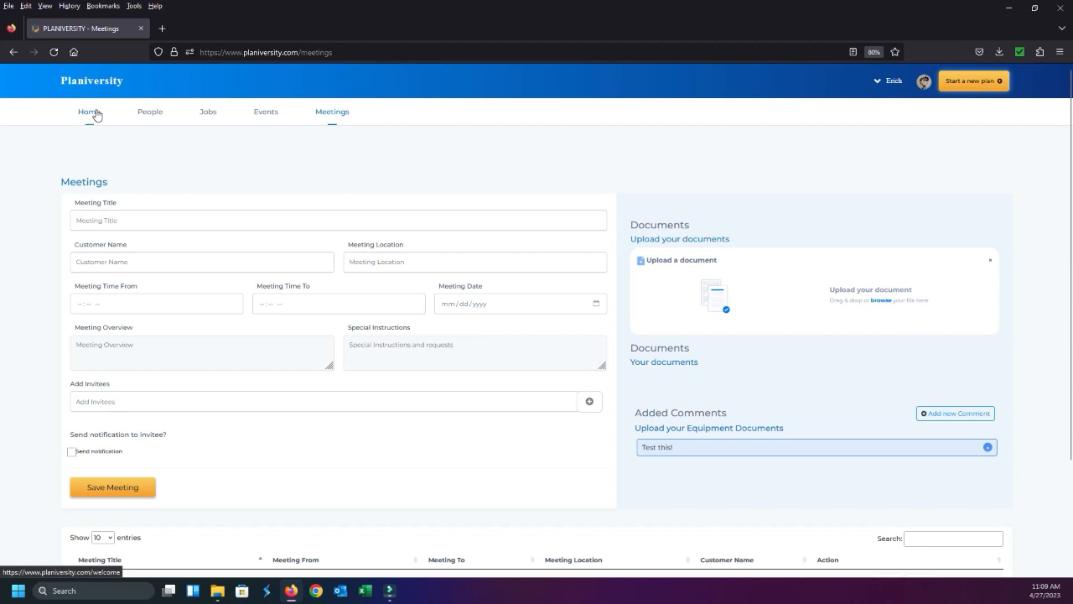
Return to the home dashboard and filter the calendar to show only events
left_click(93, 113)
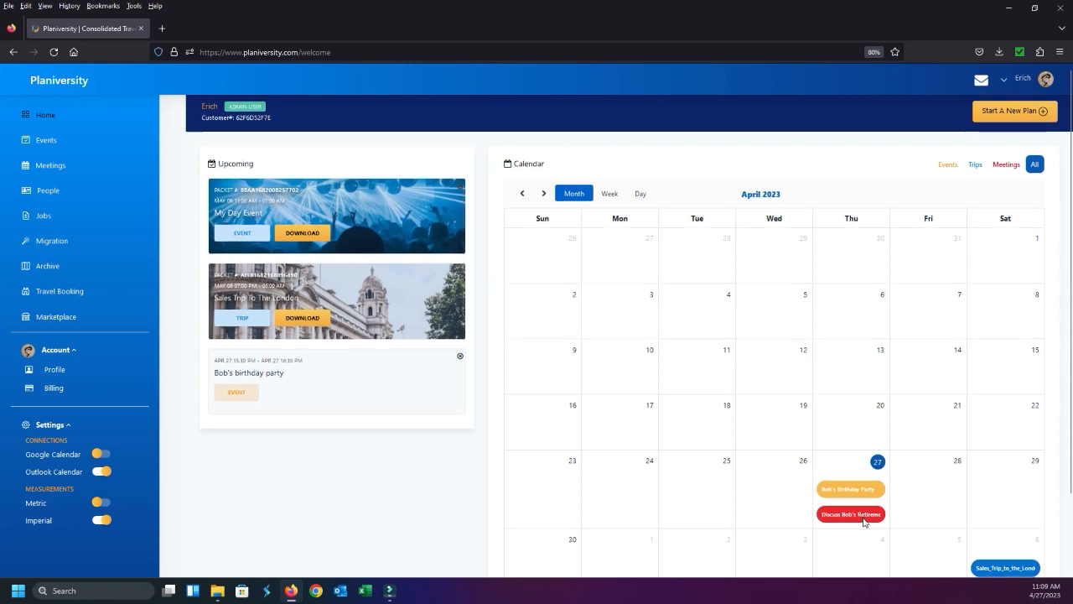
scroll(863, 512, "down", 2)
scroll(886, 439, "up", 2)
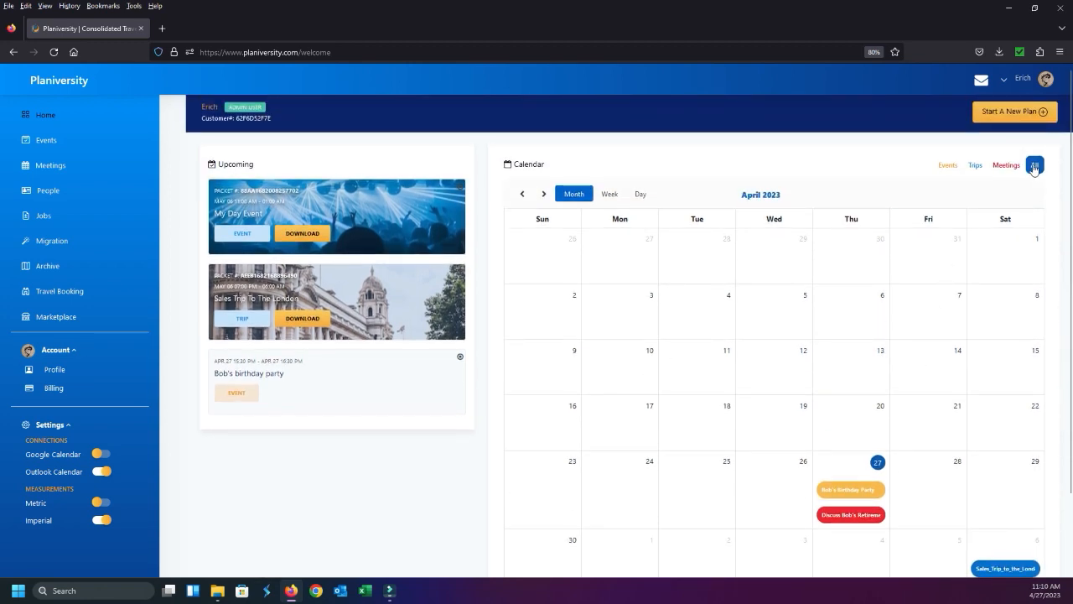
left_click(947, 166)
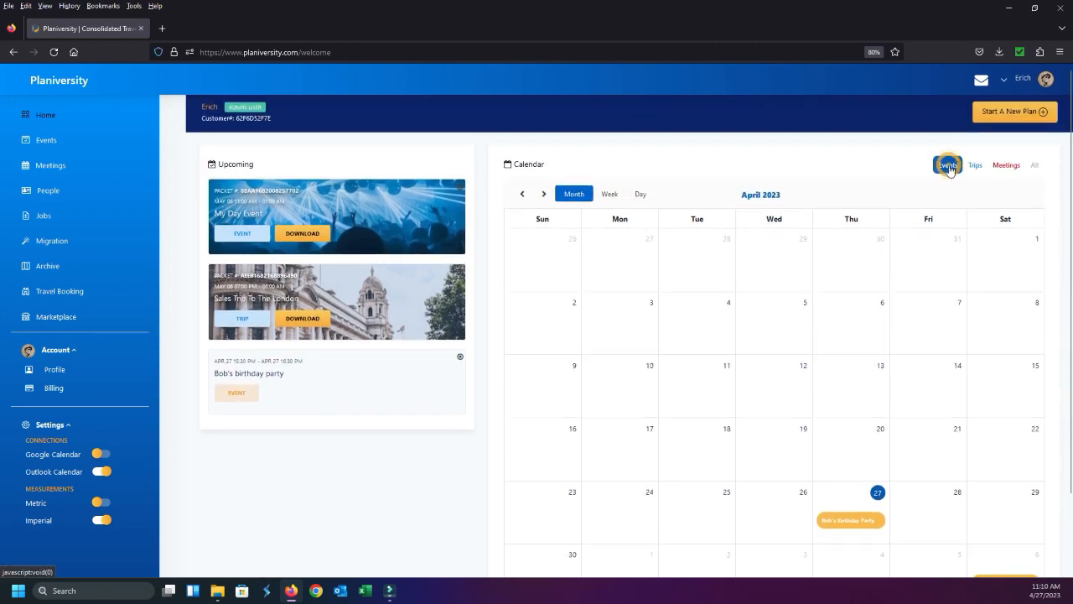
scroll(910, 343, "down", 2)
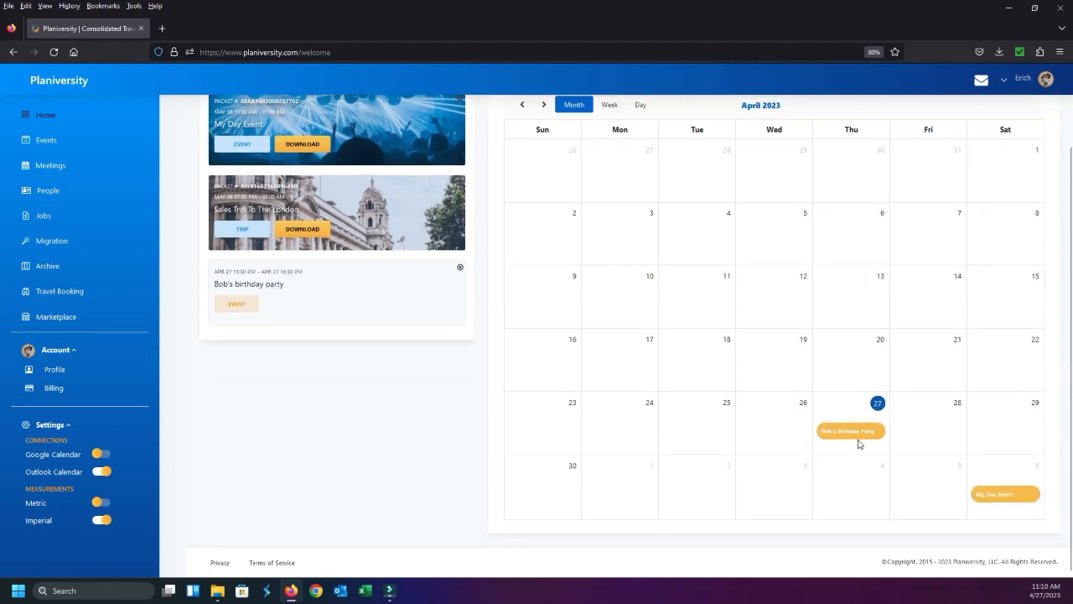
scroll(857, 443, "up", 2)
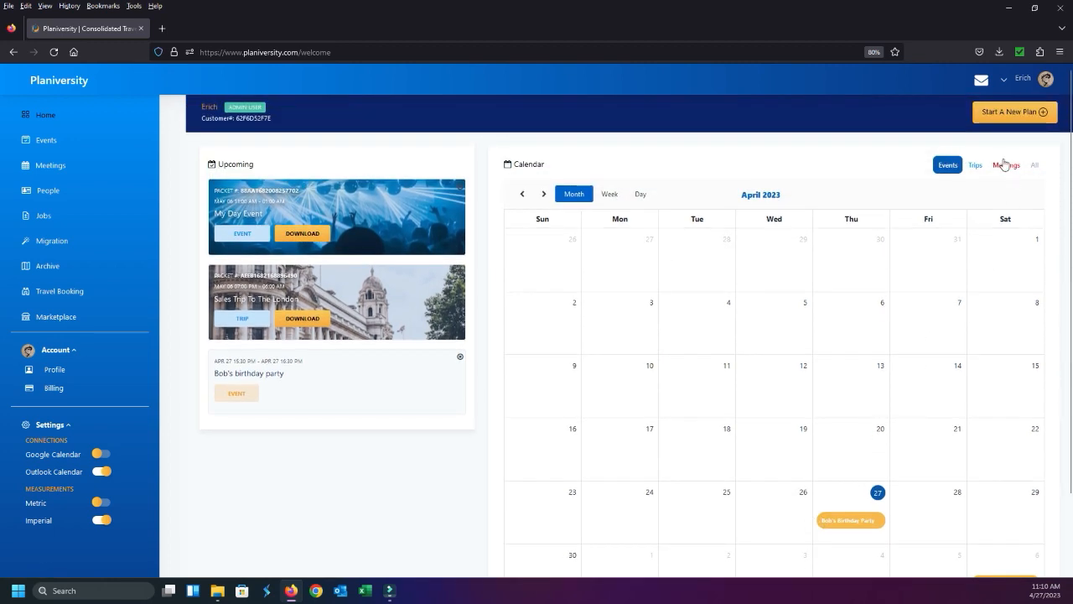
Filter the calendar to meetings only, and restore the view of all entries
left_click(1005, 166)
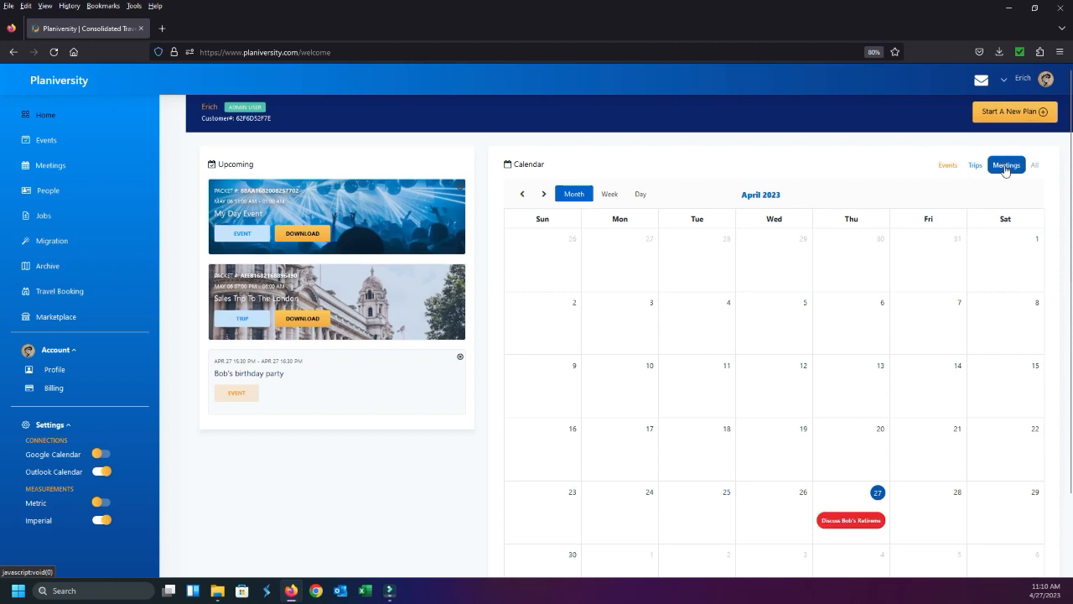
scroll(913, 360, "down", 2)
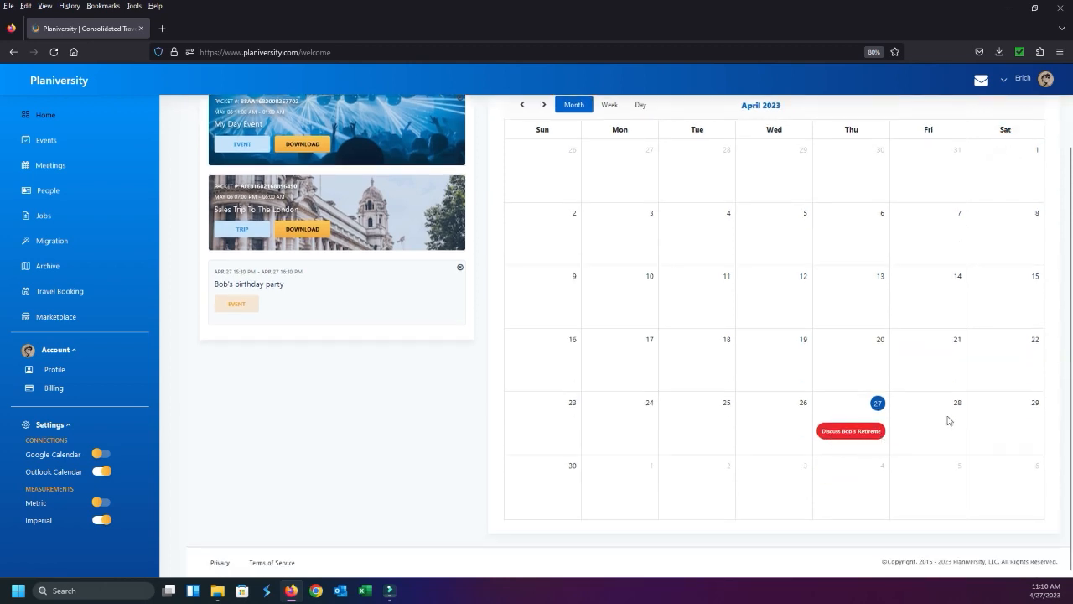
scroll(944, 402, "up", 2)
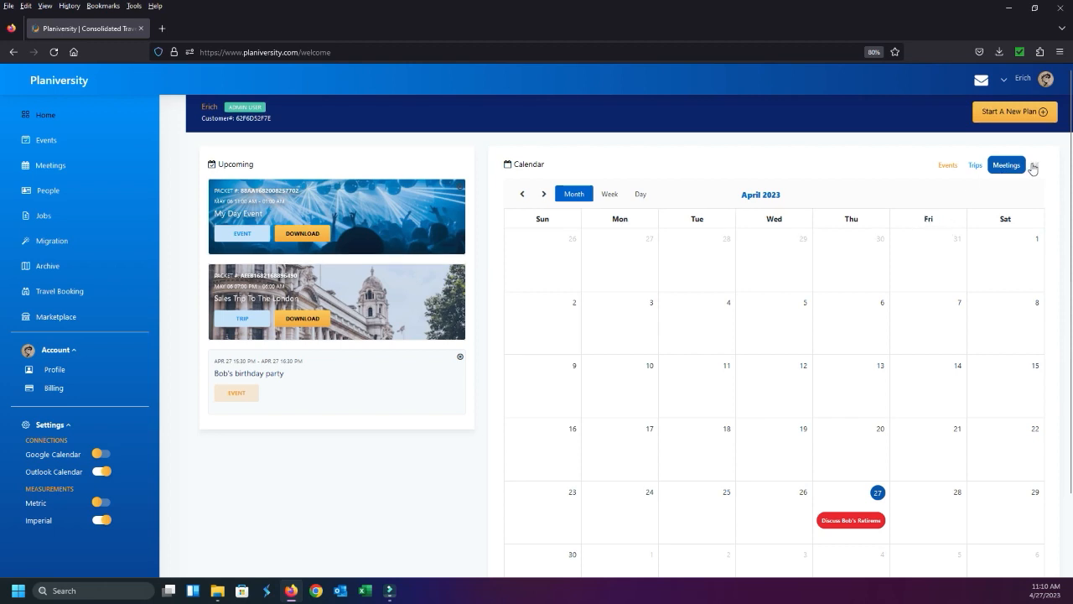
left_click(1035, 165)
scroll(969, 444, "down", 2)
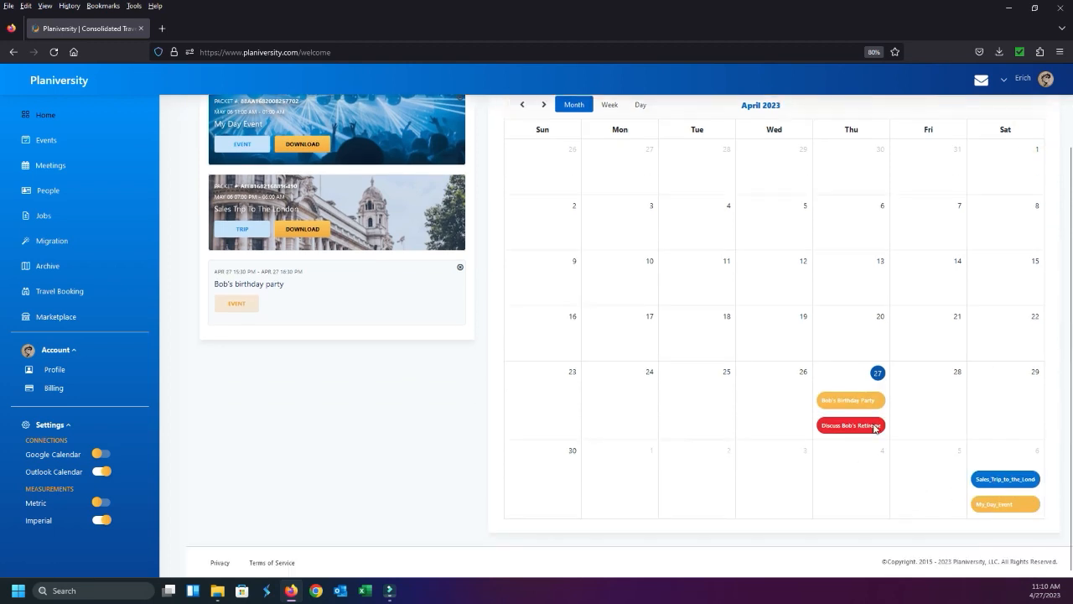
scroll(876, 429, "up", 2)
scroll(945, 469, "down", 2)
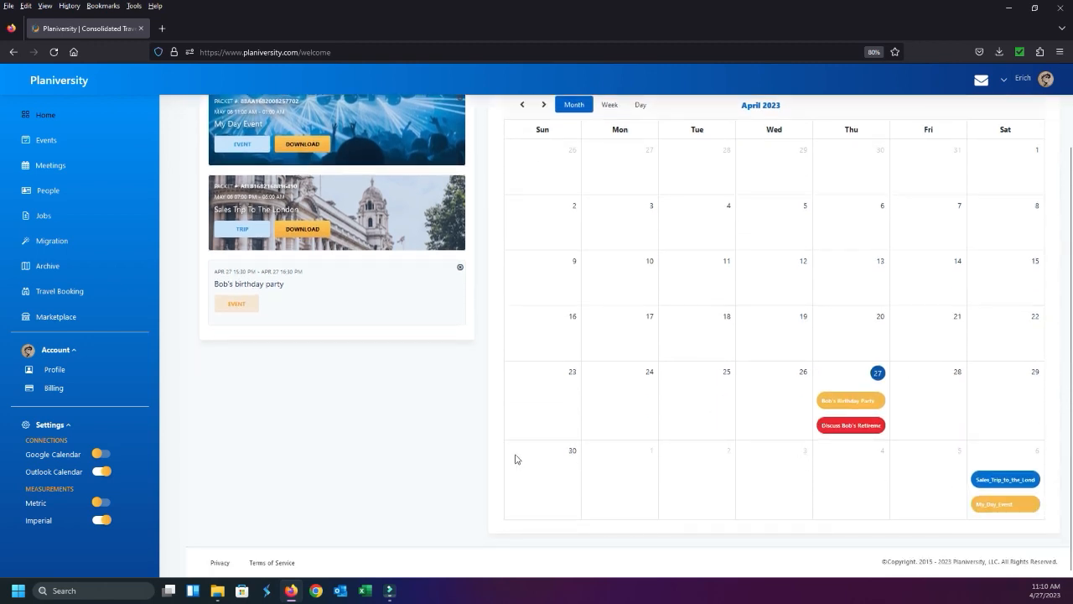
Look through the upcoming items and the calendar, enlarging the page by two zoom levels
scroll(396, 435, "up", 2)
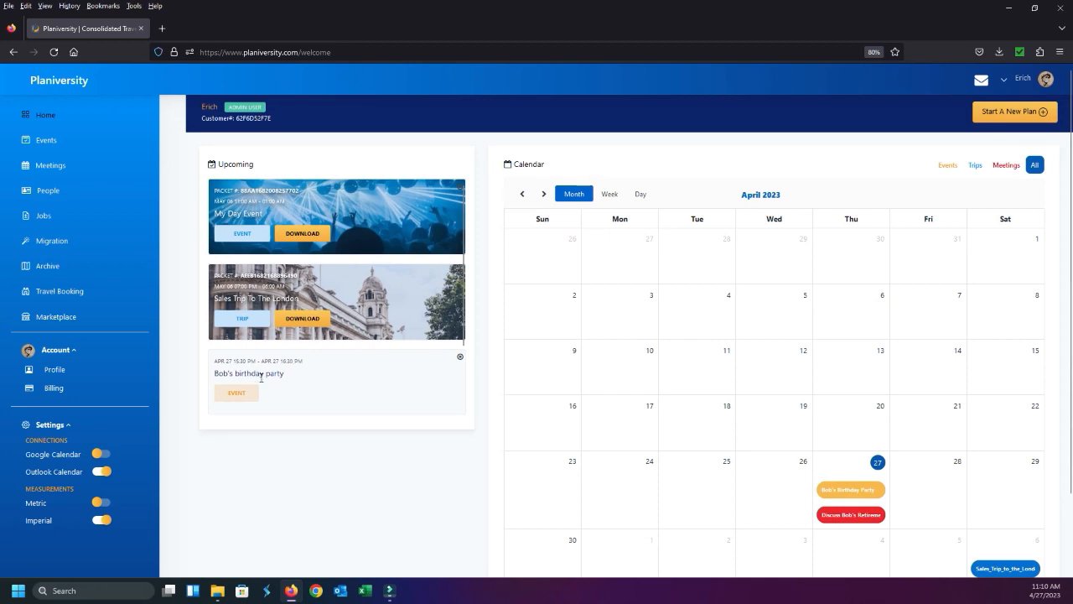
scroll(372, 355, "down", 2)
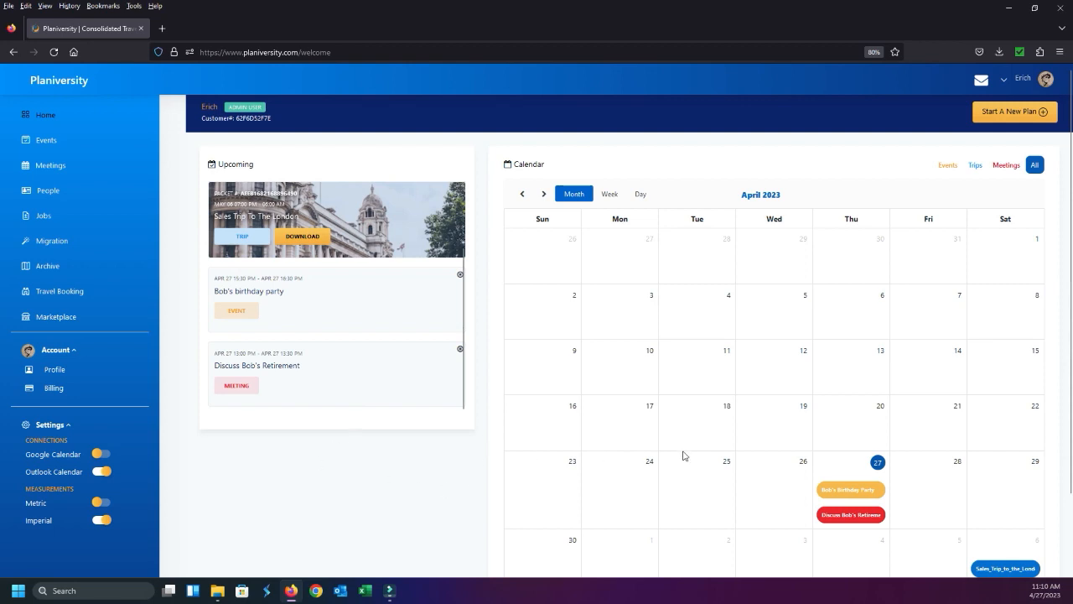
scroll(637, 438, "down", 2)
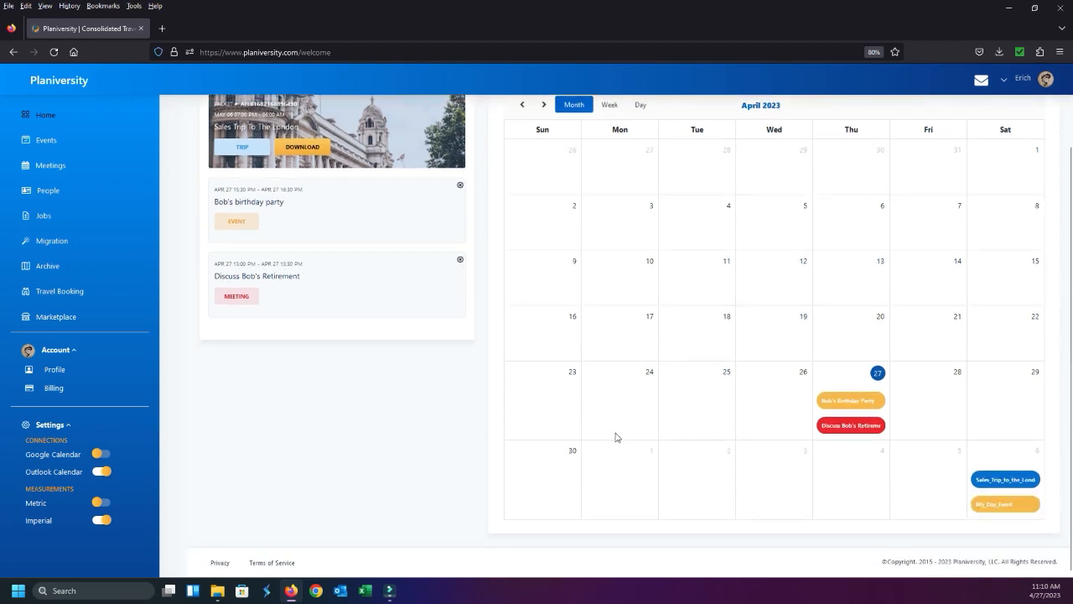
key("ctrl+plus")
key("ctrl+plus")
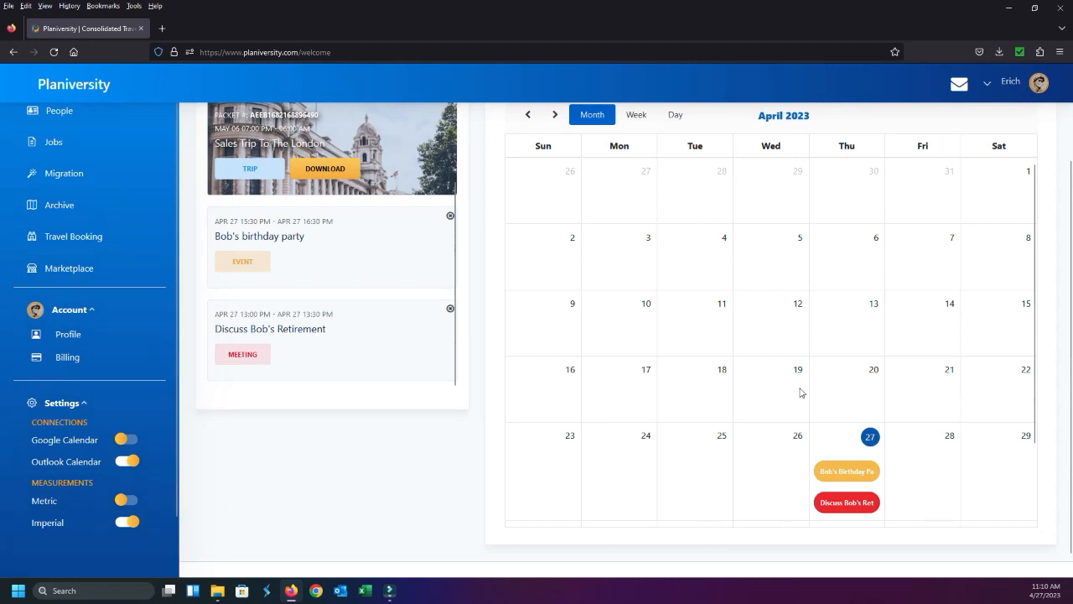
scroll(677, 377, "up", 3)
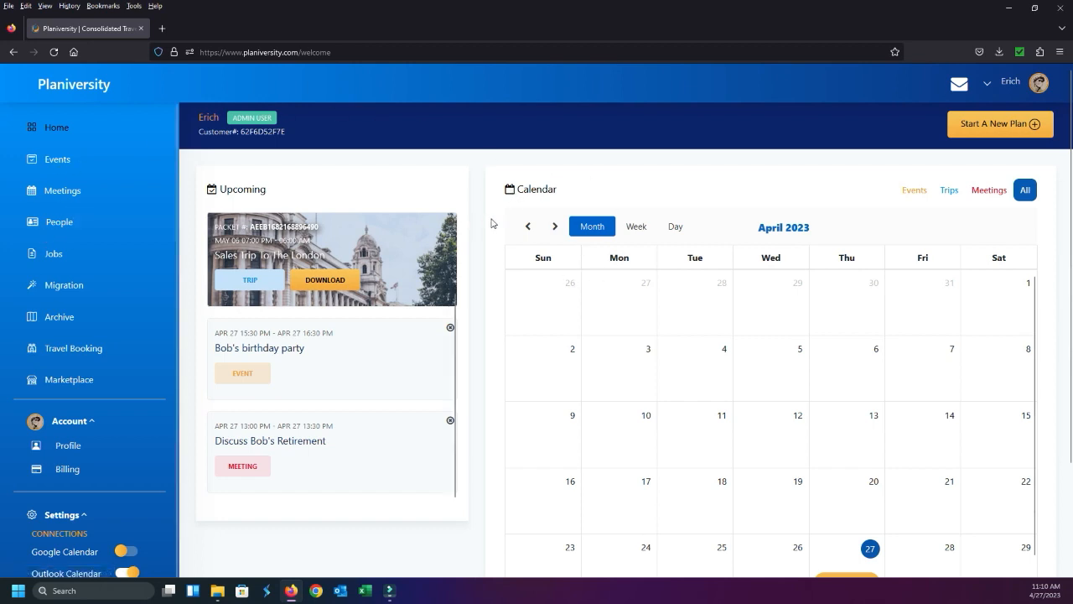
Open the Jobs page and look over the job form and the list of saved jobs
left_click(51, 259)
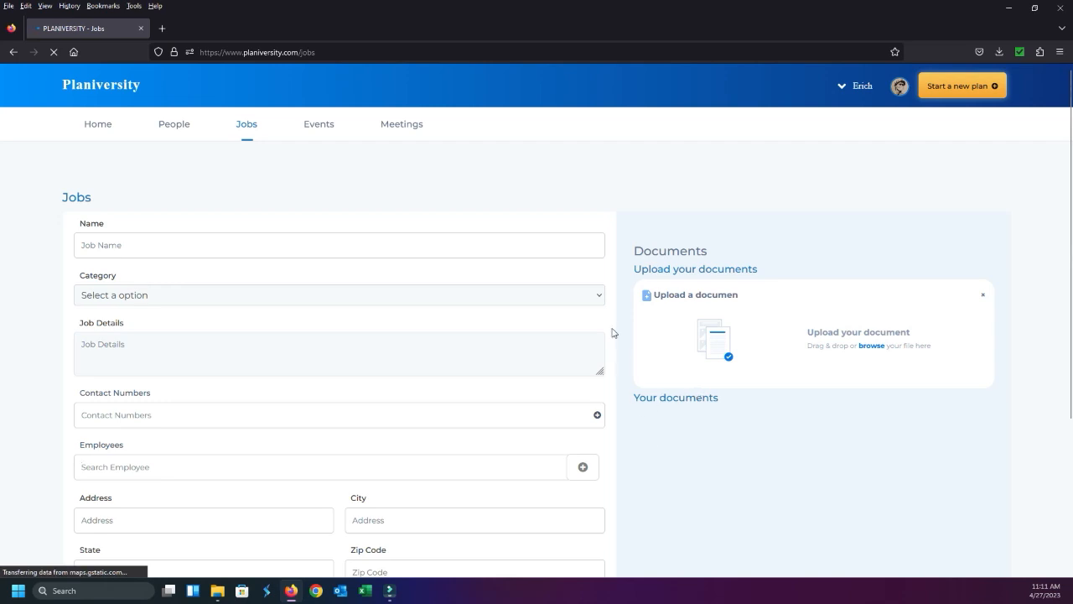
scroll(632, 391, "down", 3)
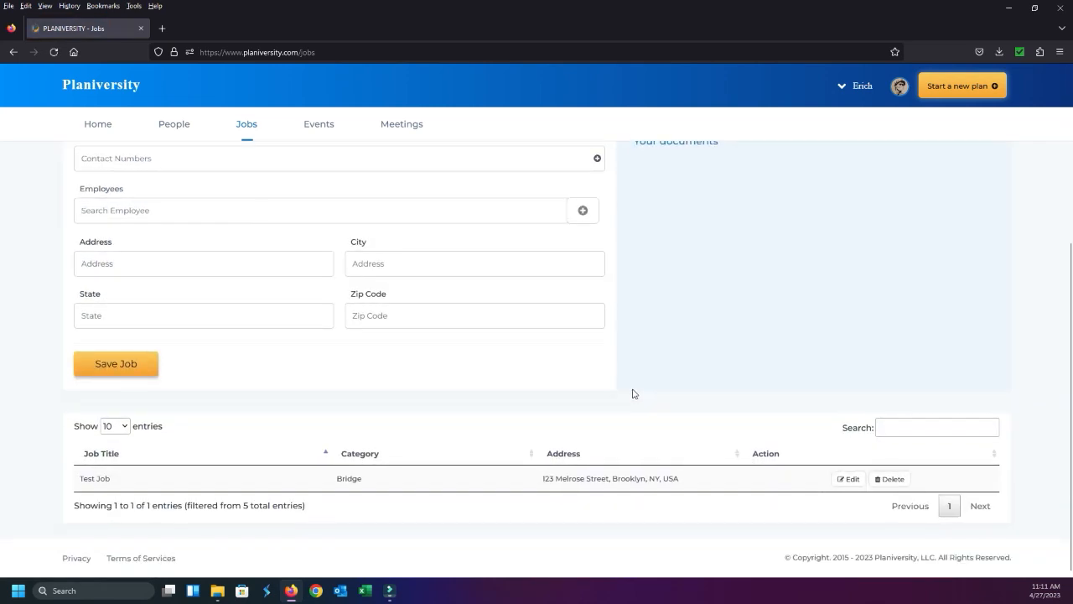
scroll(623, 339, "up", 3)
scroll(622, 319, "up", 1)
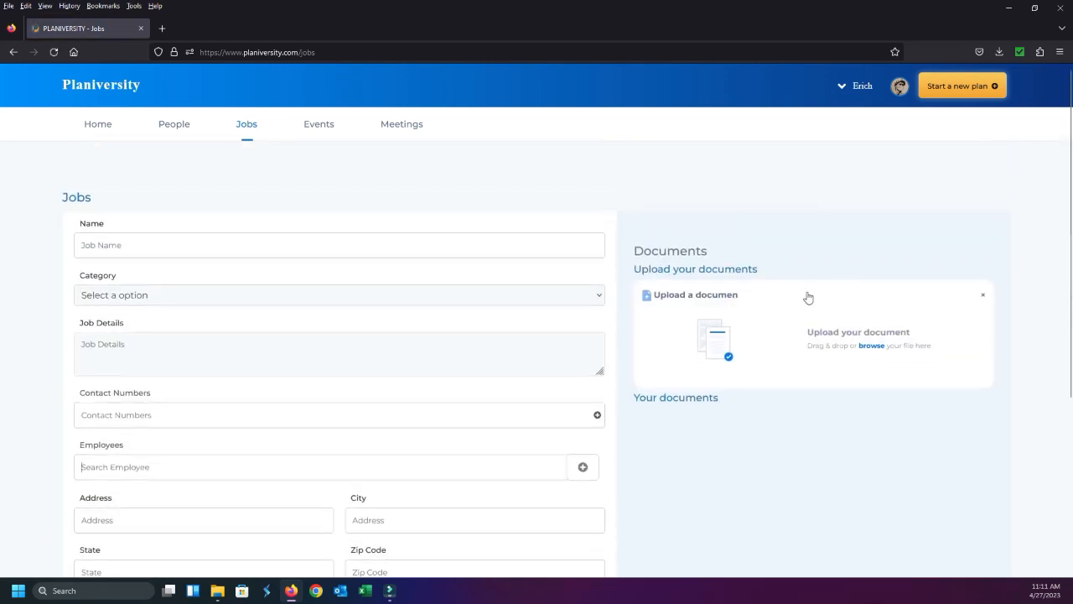
scroll(809, 361, "down", 3)
scroll(851, 356, "up", 2)
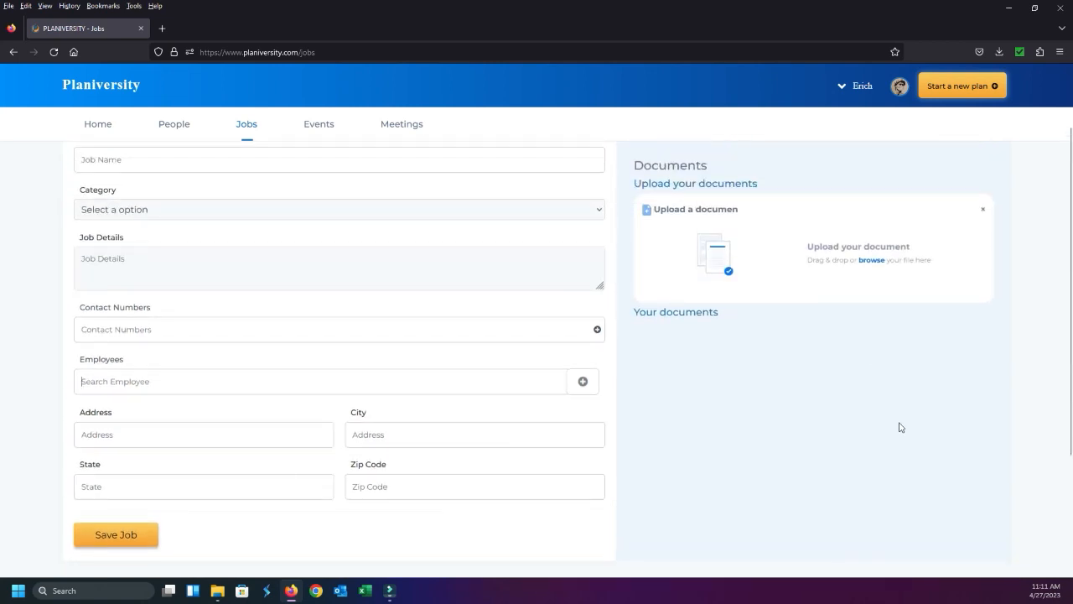
scroll(900, 426, "up", 1)
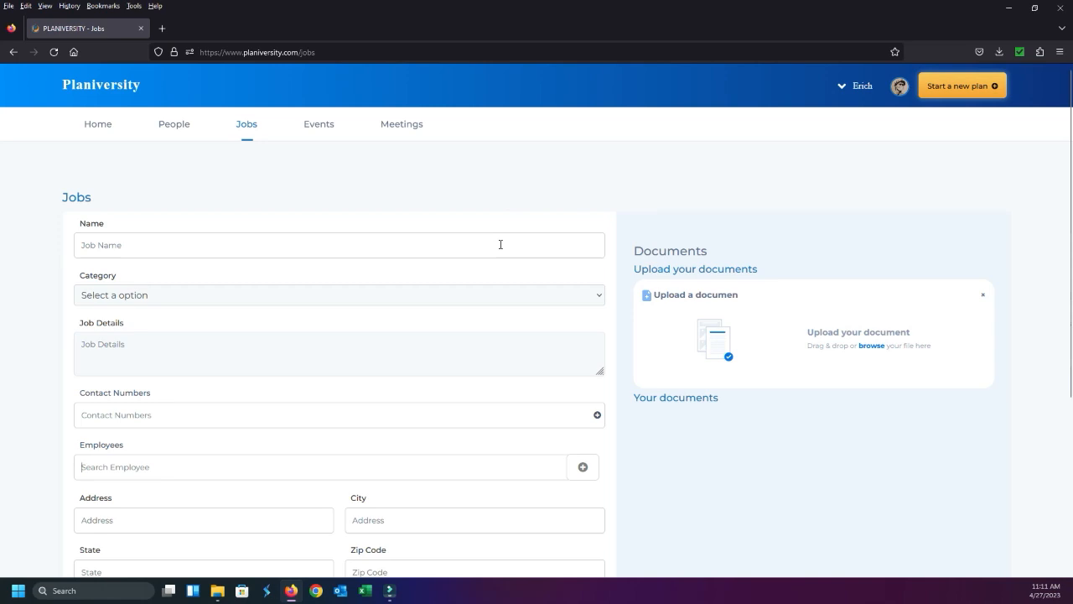
Look through the job categories and choose Other
scroll(336, 221, "down", 1)
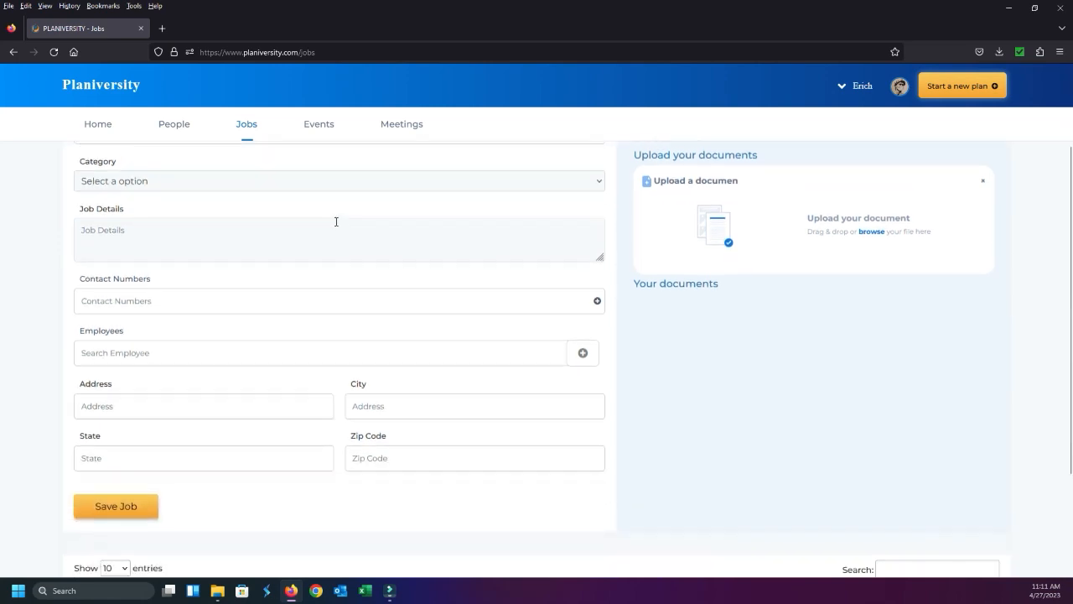
left_click(337, 182)
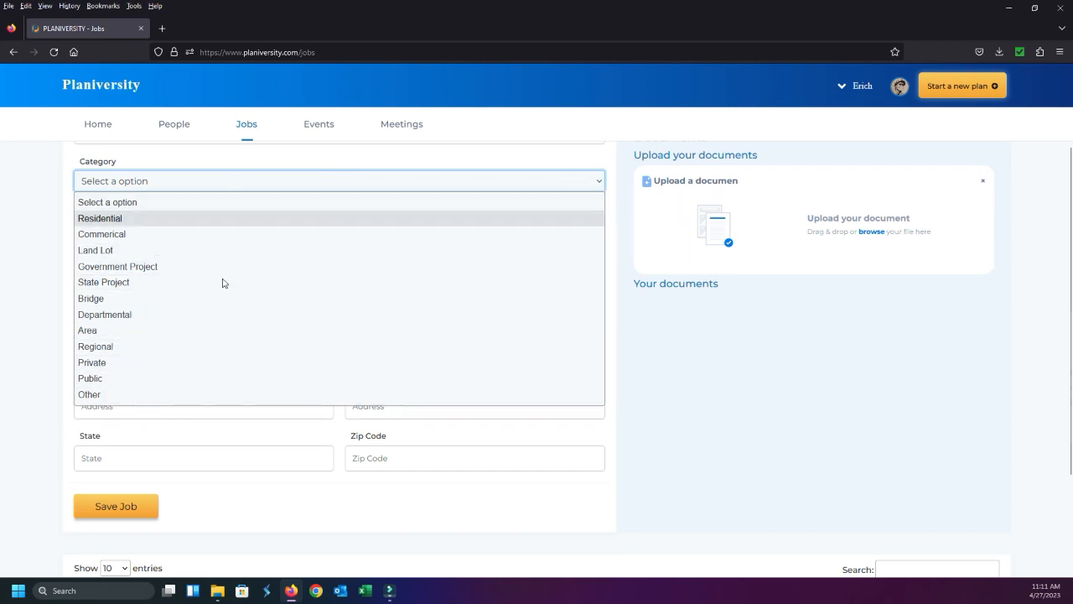
left_click(214, 394)
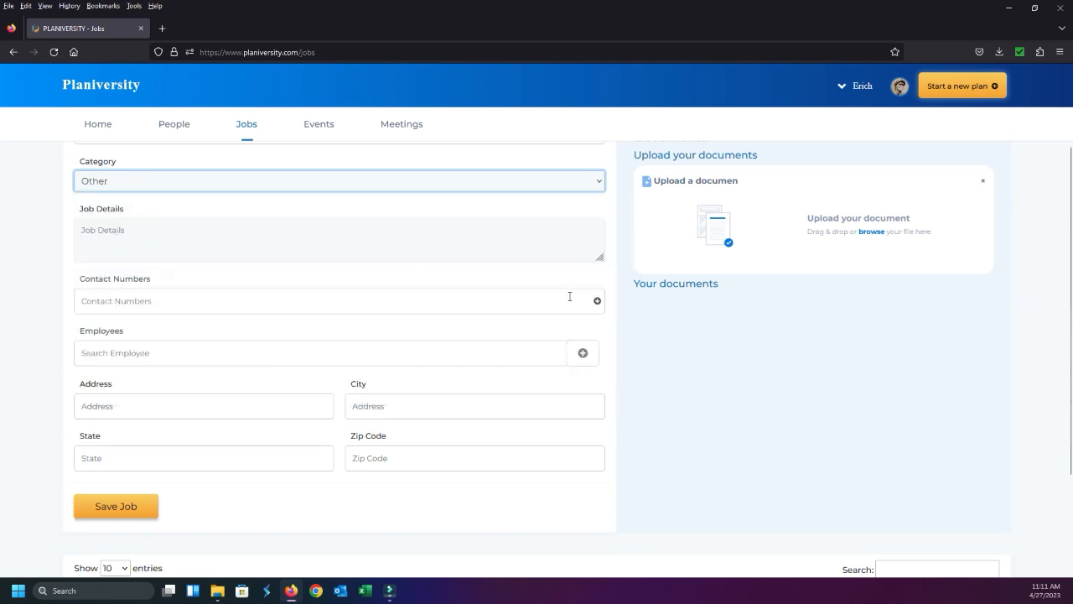
scroll(627, 285, "up", 2)
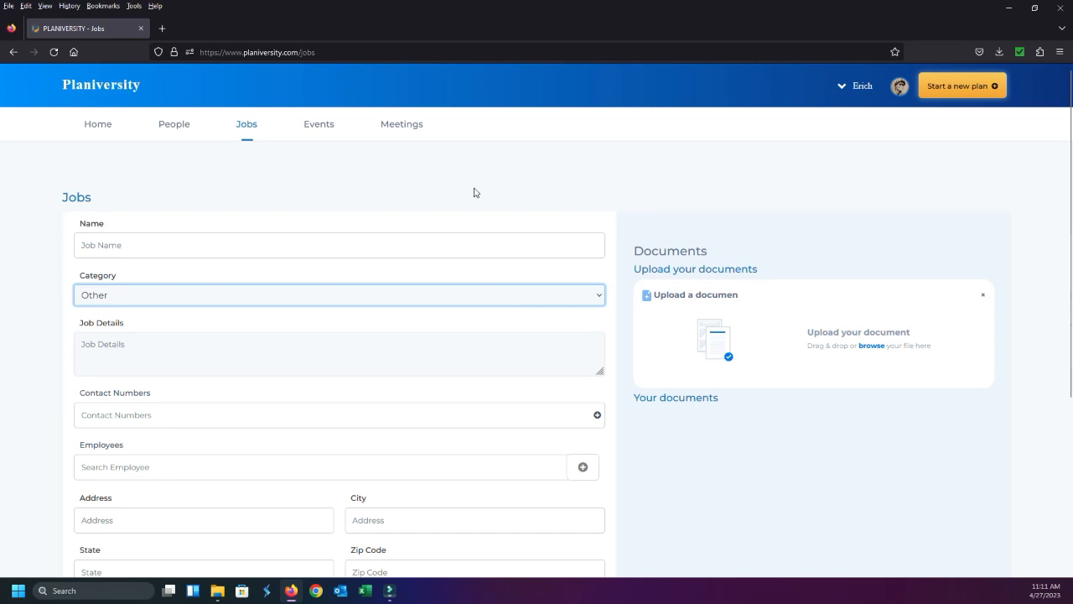
Name the job "XYZ Company" and set its category to Departmental
left_click(92, 246)
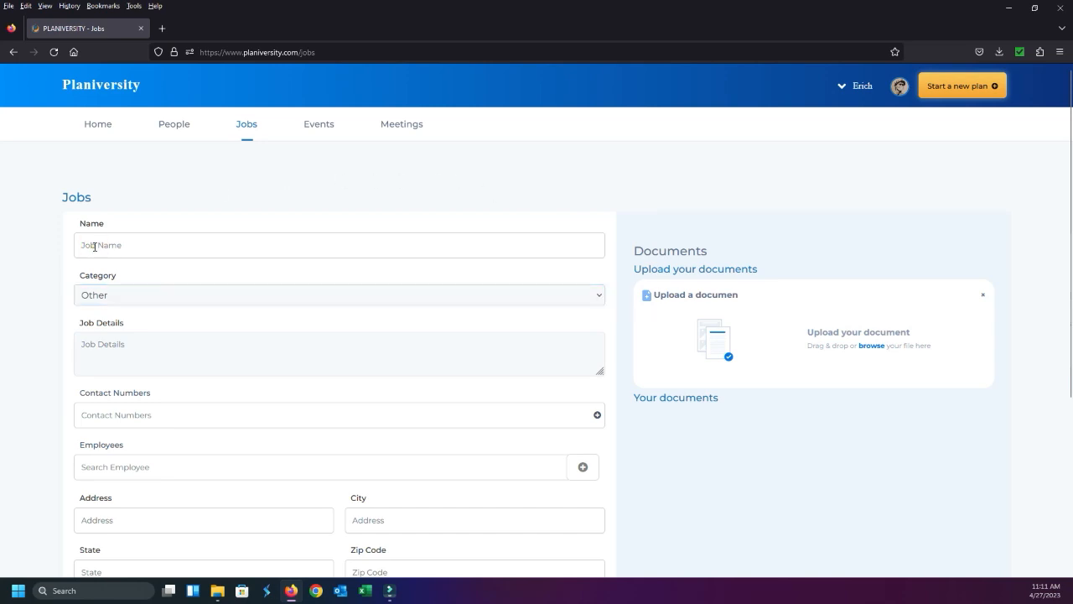
type("xYZ Company")
left_click(122, 294)
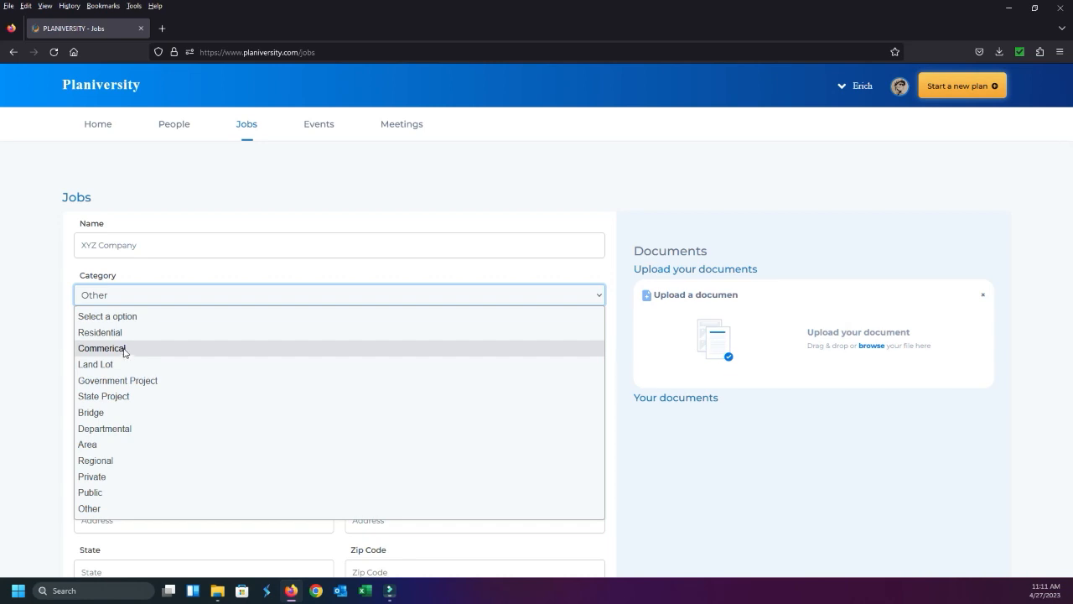
left_click(139, 427)
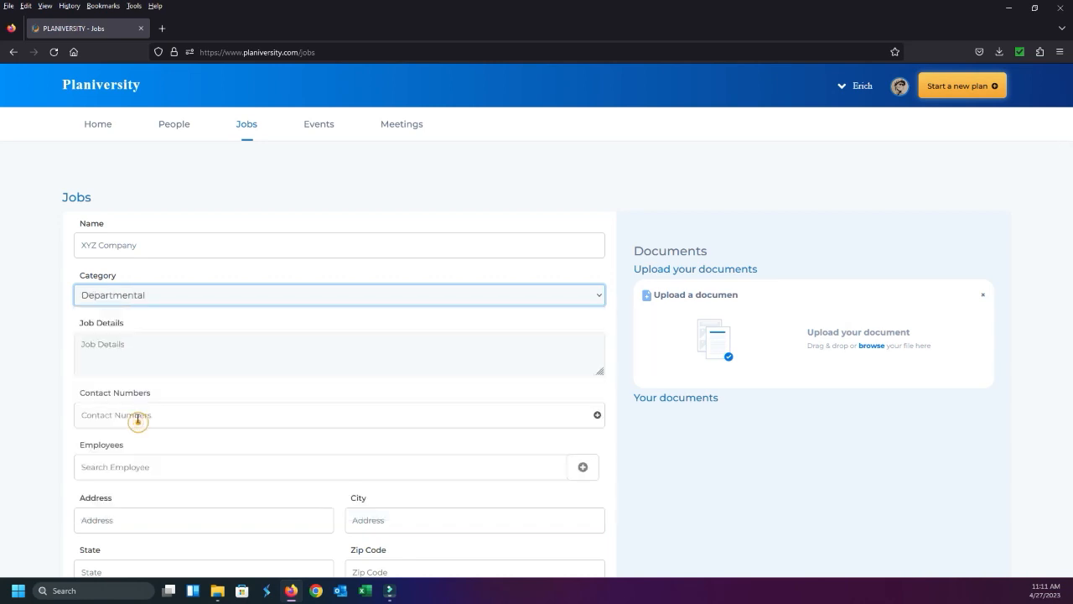
Enter "Bridge designer" as the job details and fill in the job's contact number
left_click(150, 349)
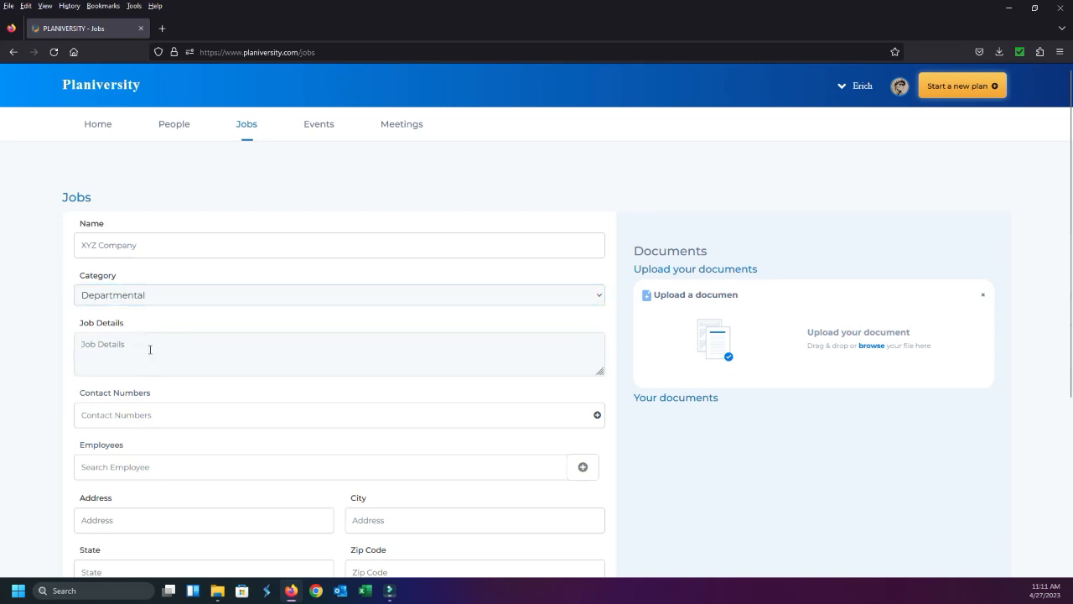
type("Bridge designer")
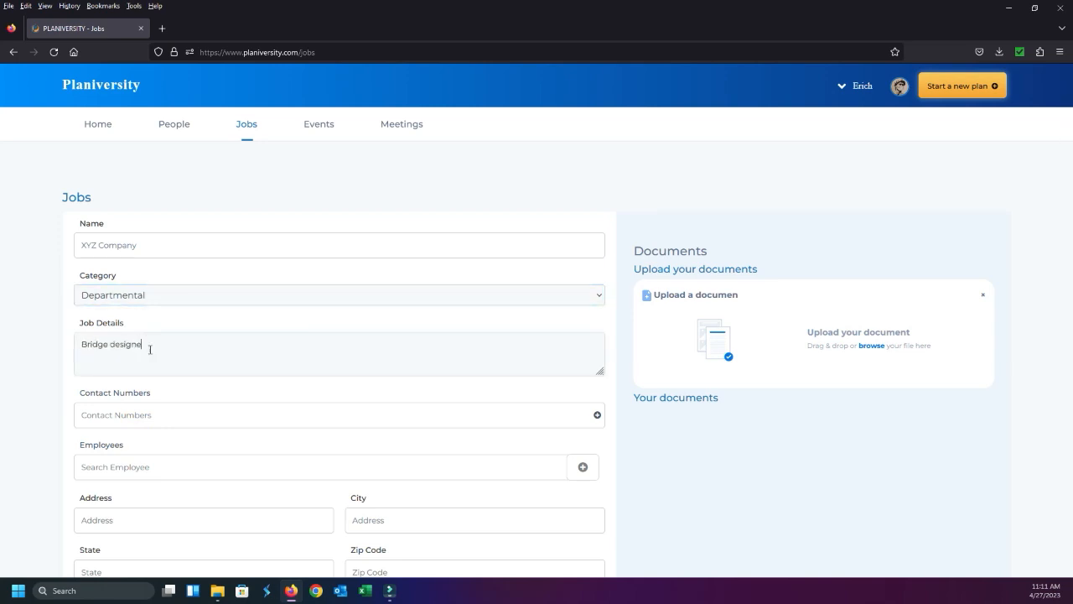
left_click(146, 414)
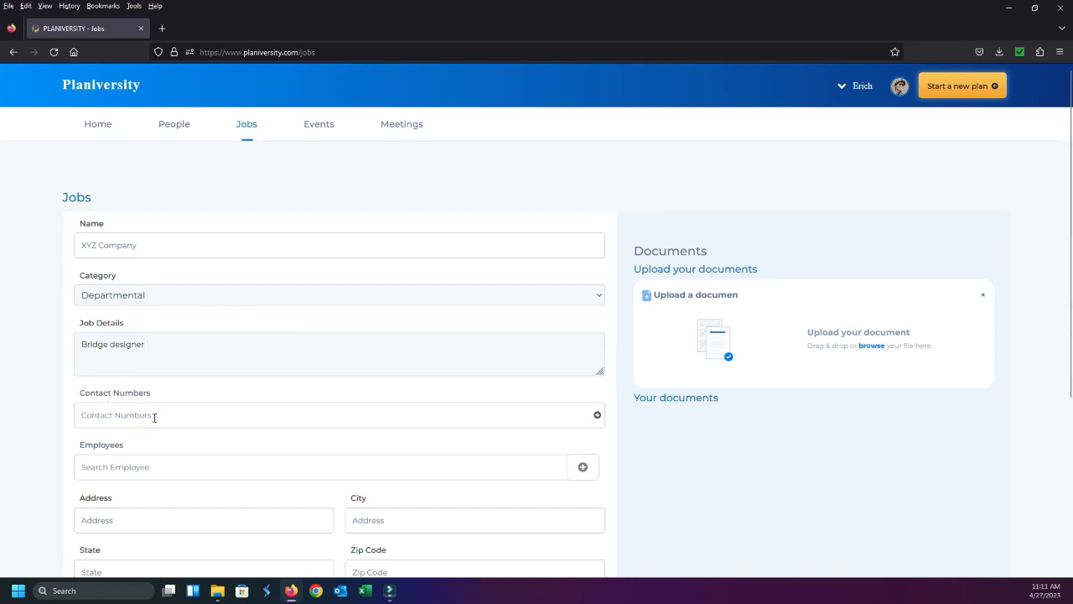
type("(000) 111-2233")
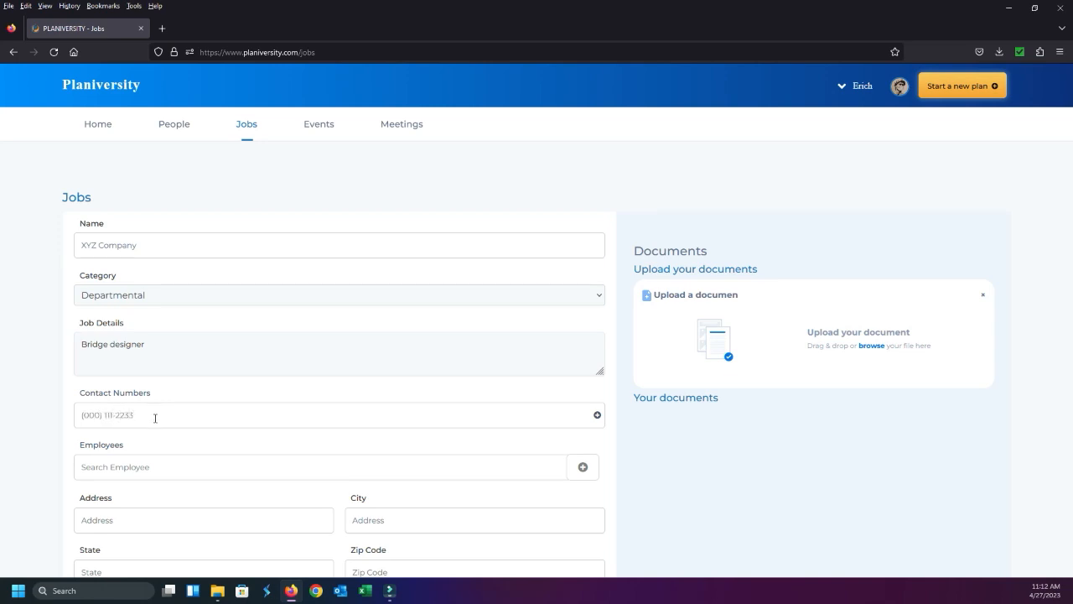
Find the employee whose name begins with J and add them to the XYZ Company job
scroll(137, 412, "down", 2)
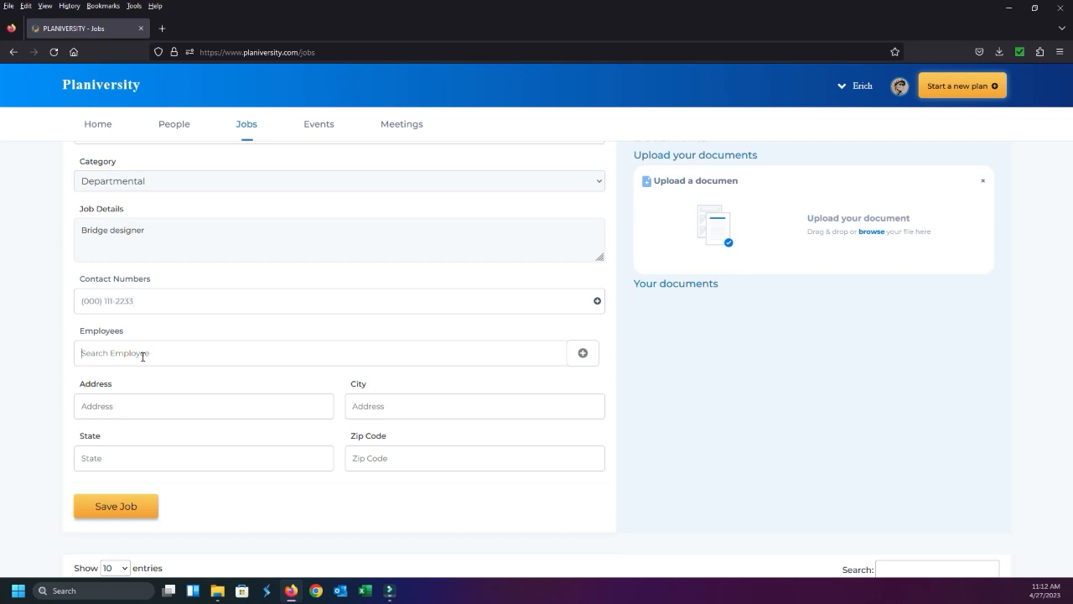
type("J")
left_click(144, 370)
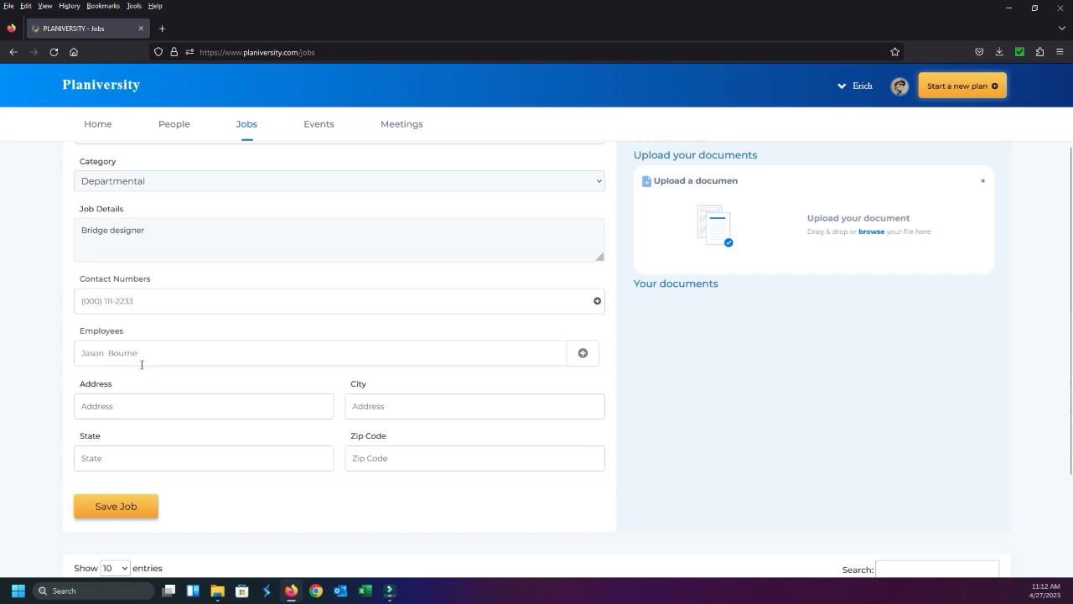
left_click(589, 365)
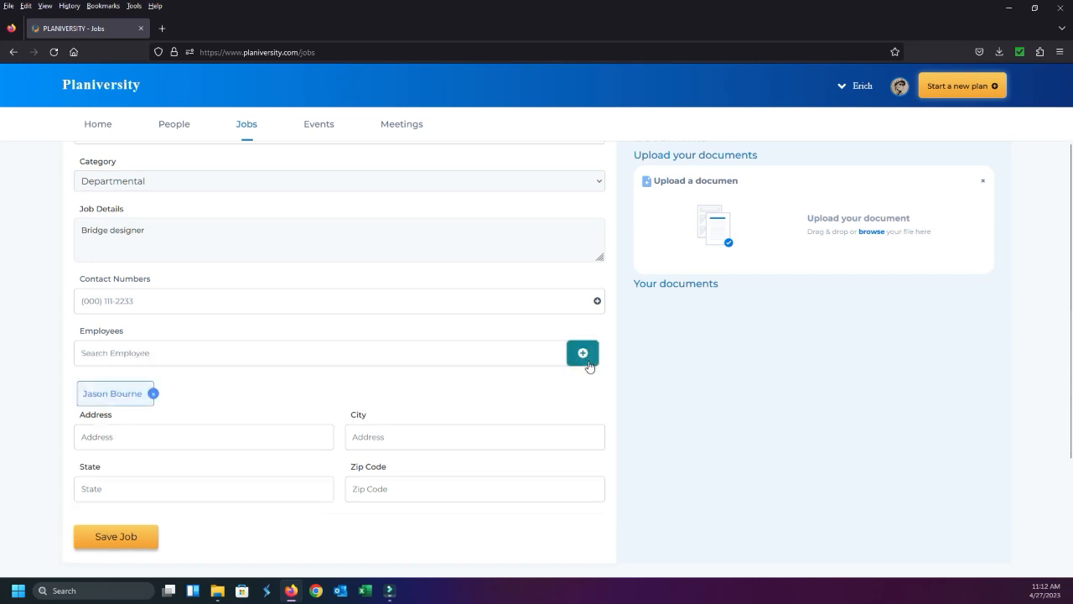
Check the completed job form, save the XYZ Company job and dismiss the confirmation
scroll(155, 366, "down", 1)
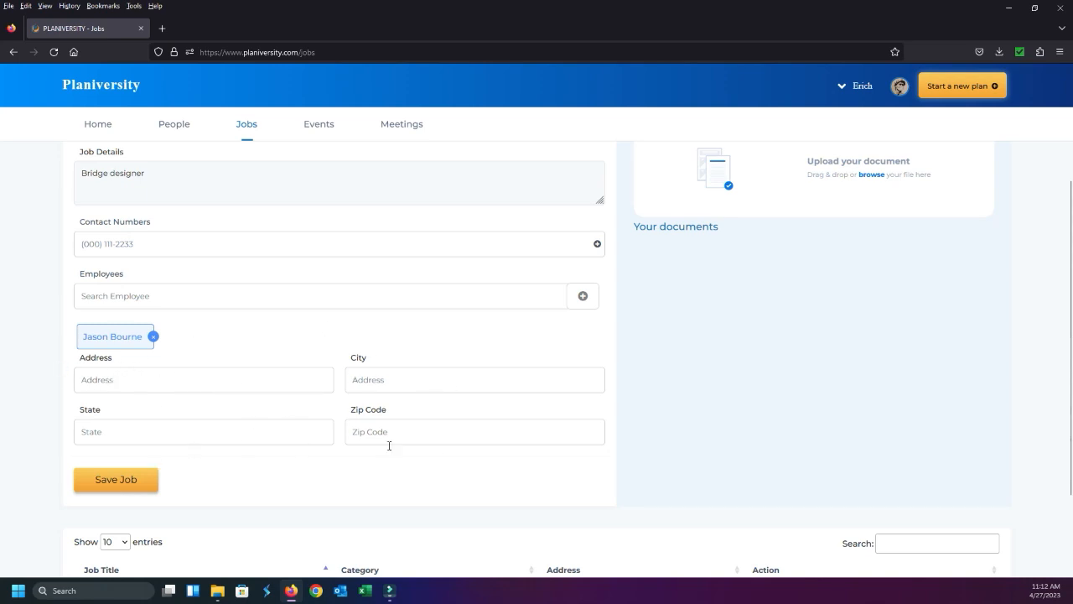
scroll(476, 440, "up", 3)
scroll(603, 409, "down", 4)
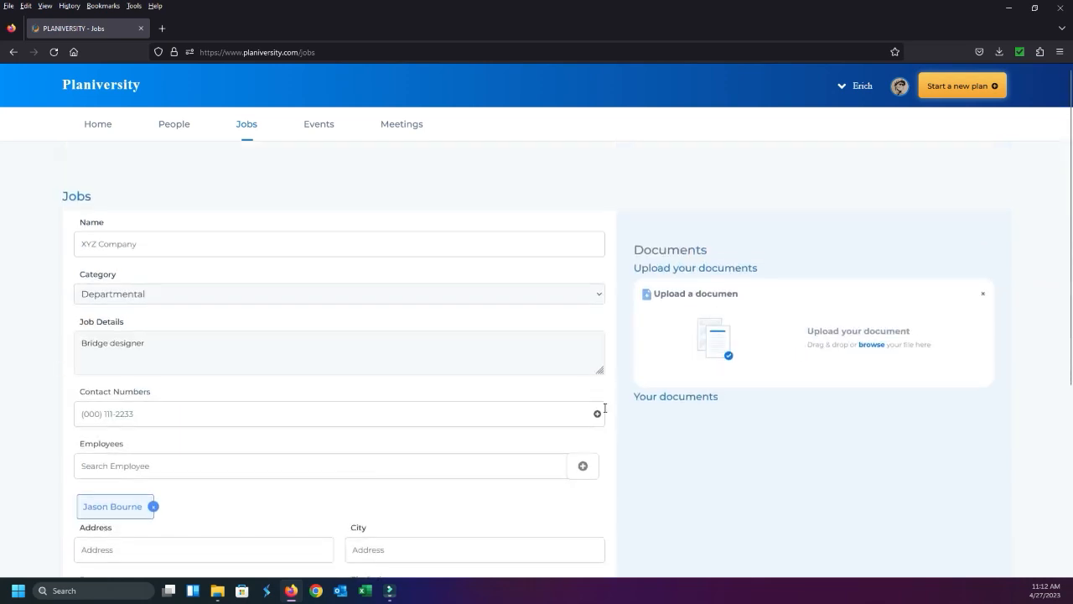
scroll(237, 417, "down", 1)
left_click(101, 366)
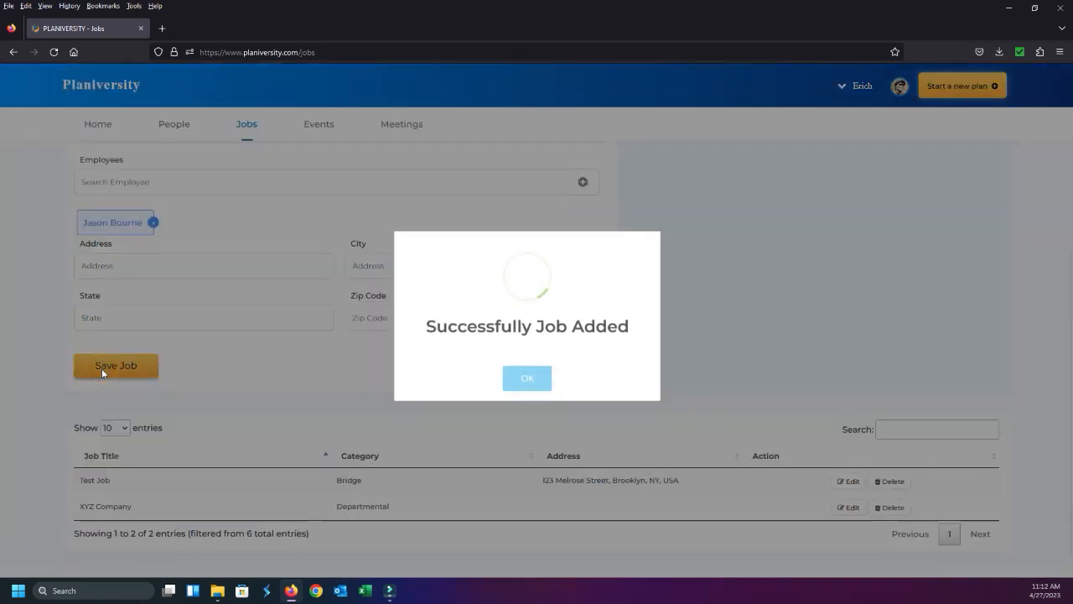
left_click(537, 376)
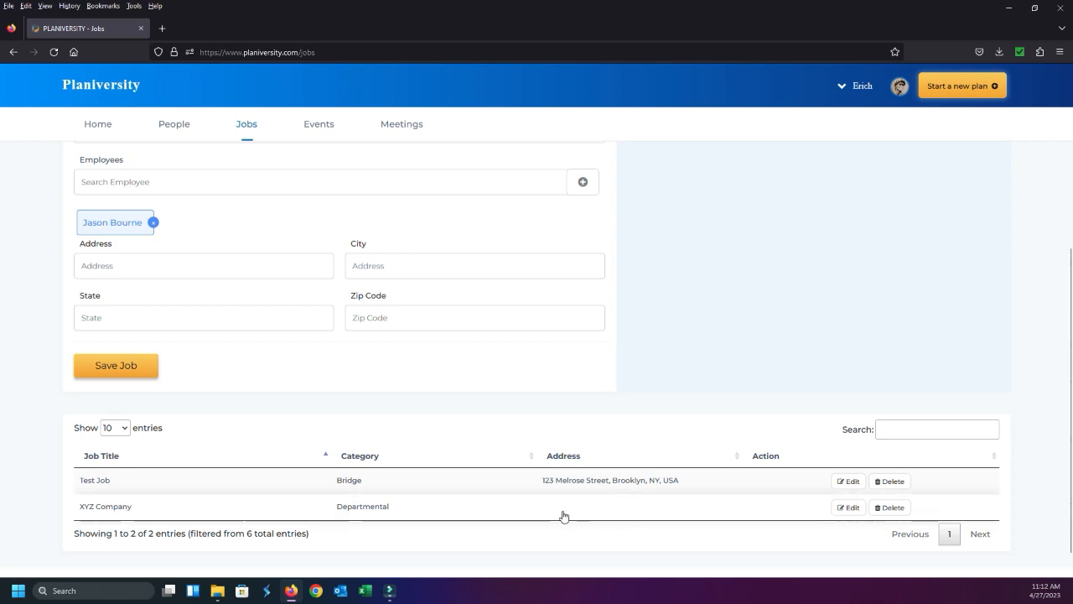
Go to the People page and open the assigned employee's record for editing
scroll(552, 513, "up", 4)
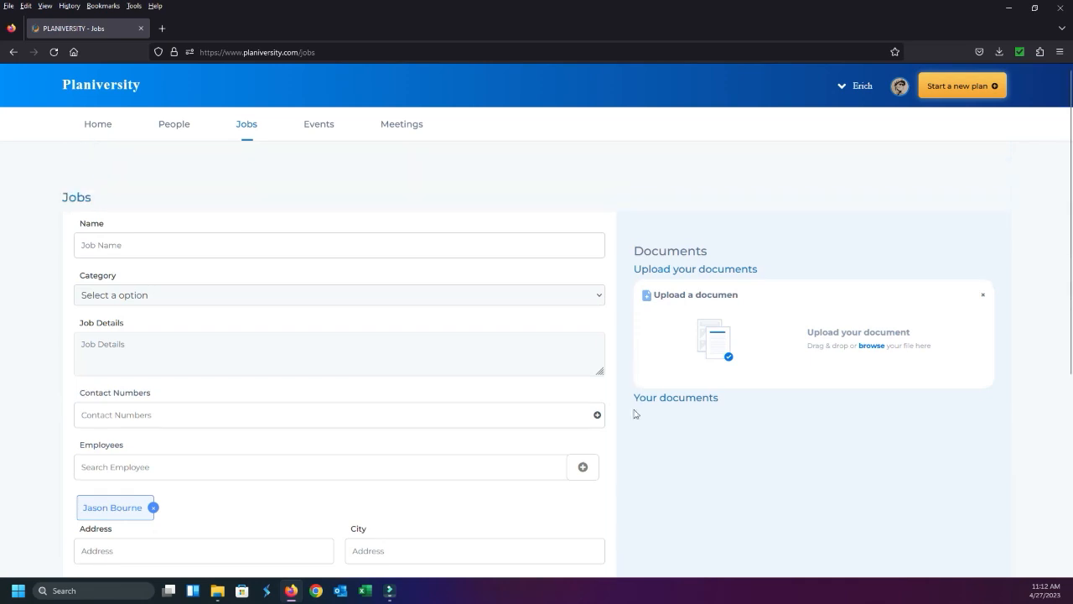
left_click(163, 125)
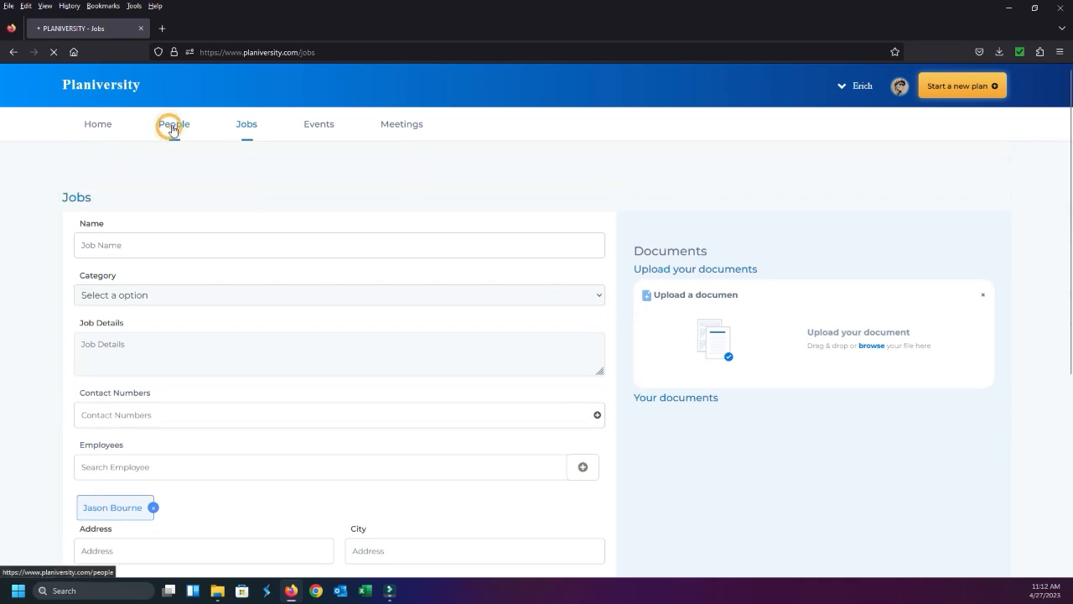
scroll(343, 213, "down", 6)
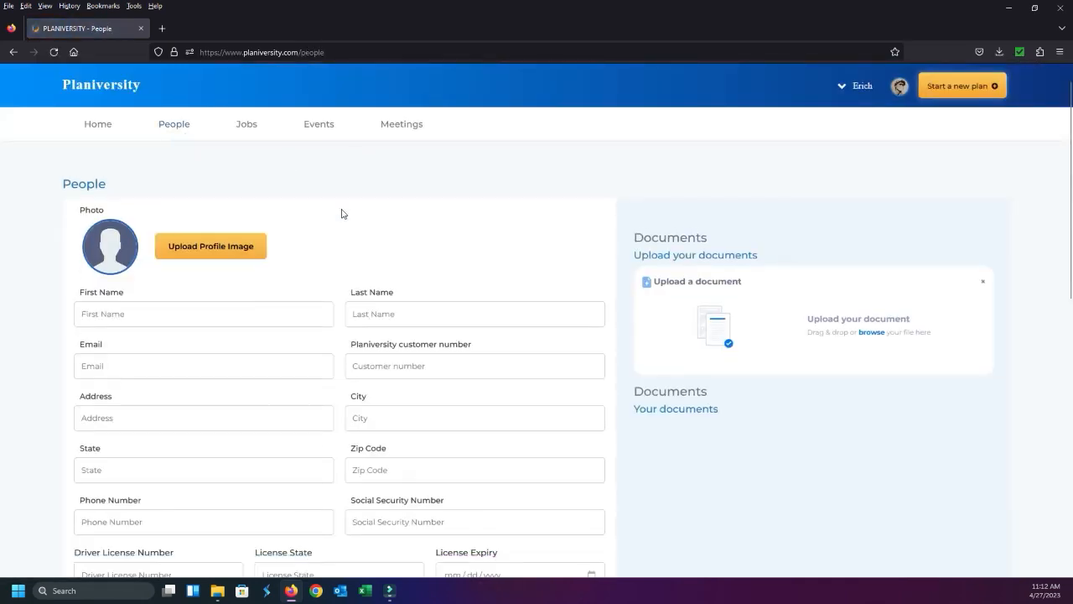
scroll(305, 369, "down", 3)
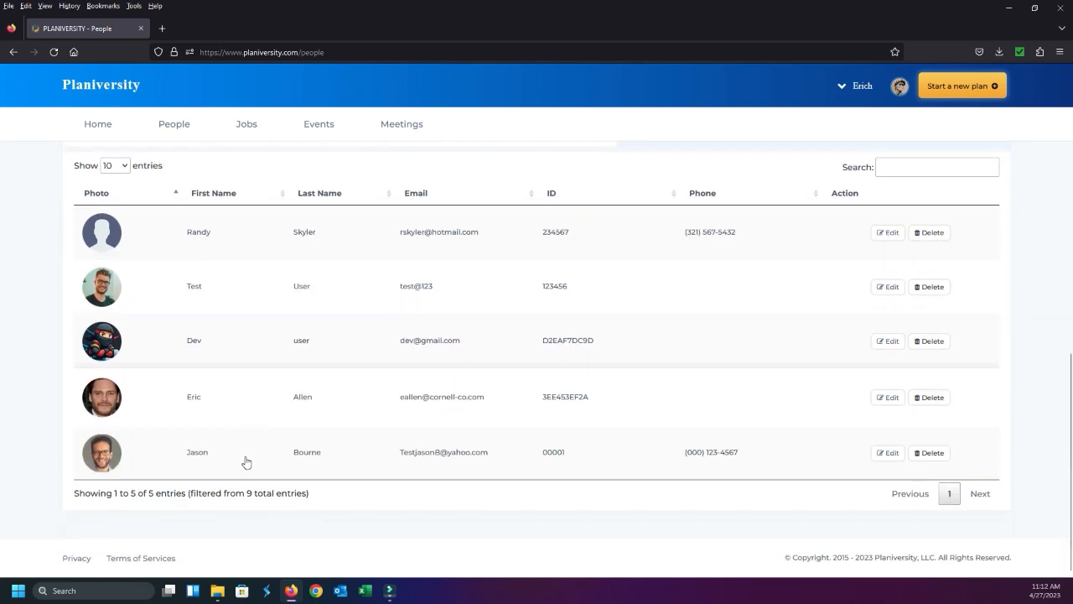
left_click(887, 454)
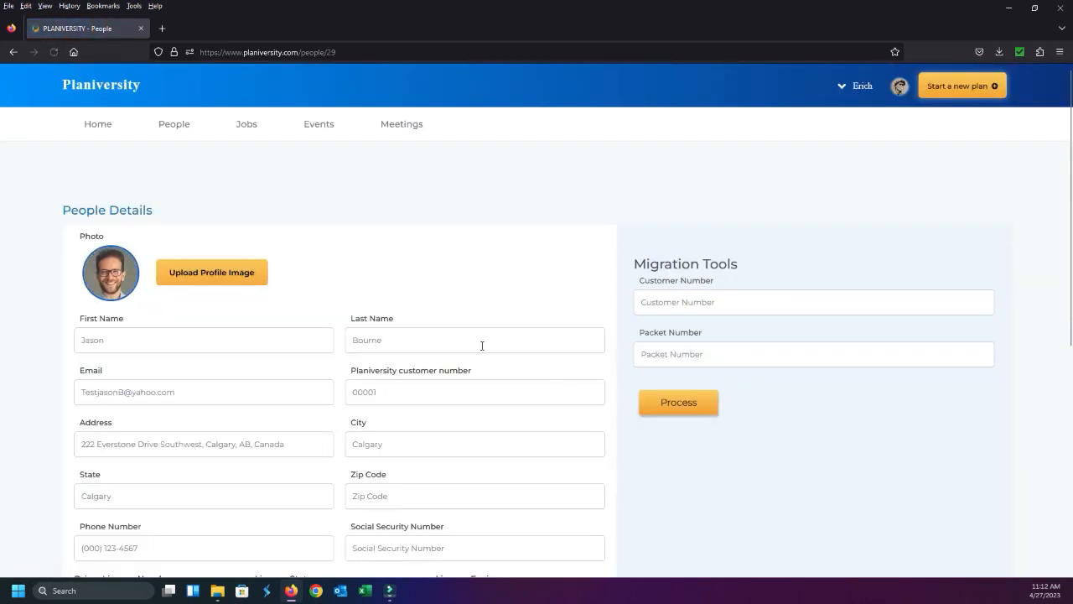
Look over the employee's details, save the update and dismiss the confirmation
left_click(482, 346)
scroll(613, 319, "down", 3)
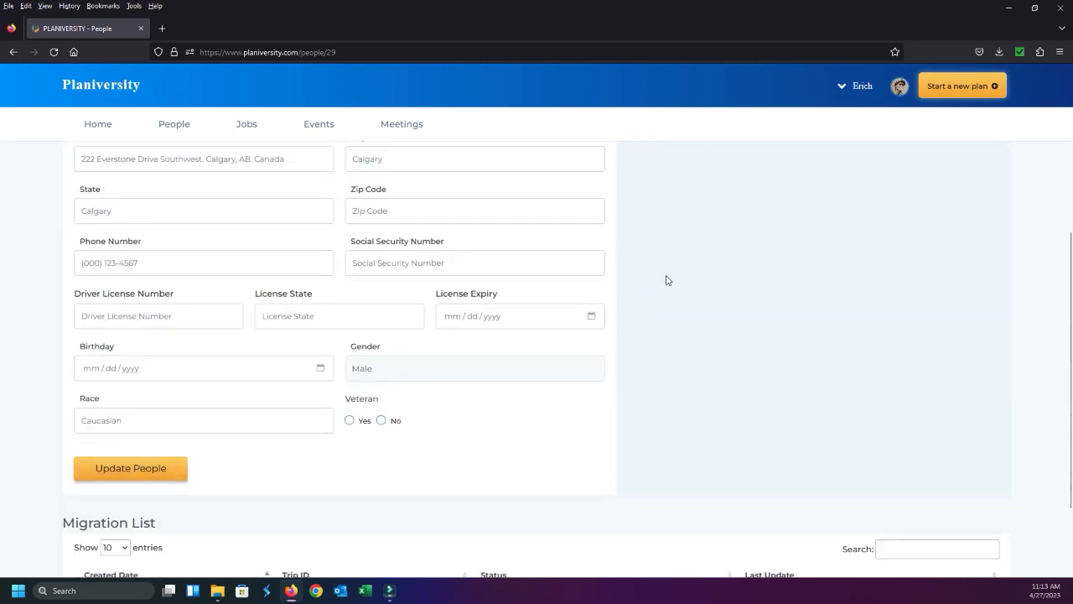
left_click(145, 470)
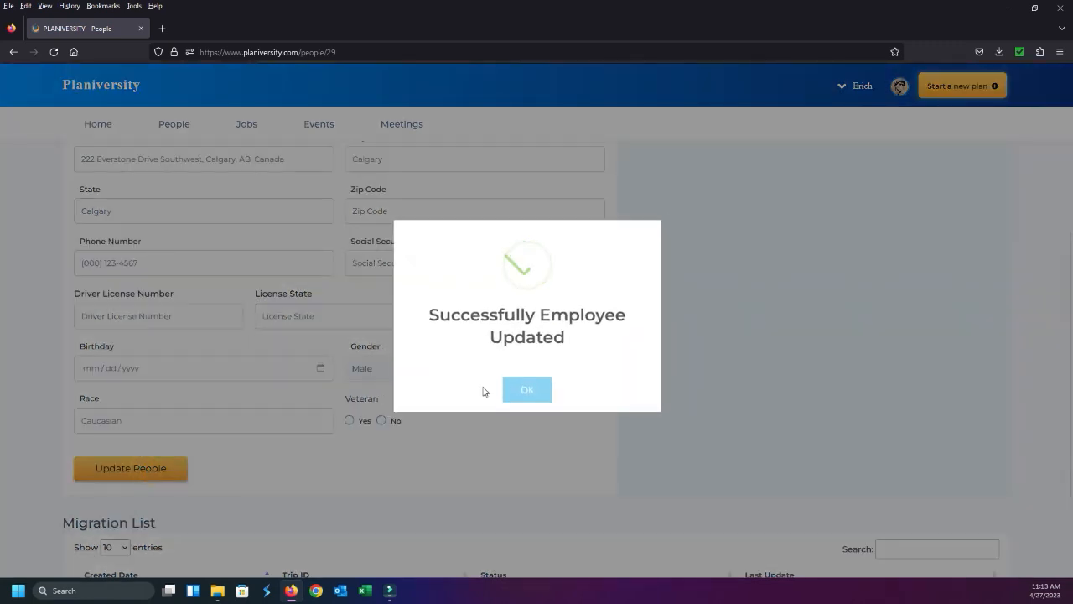
left_click(530, 394)
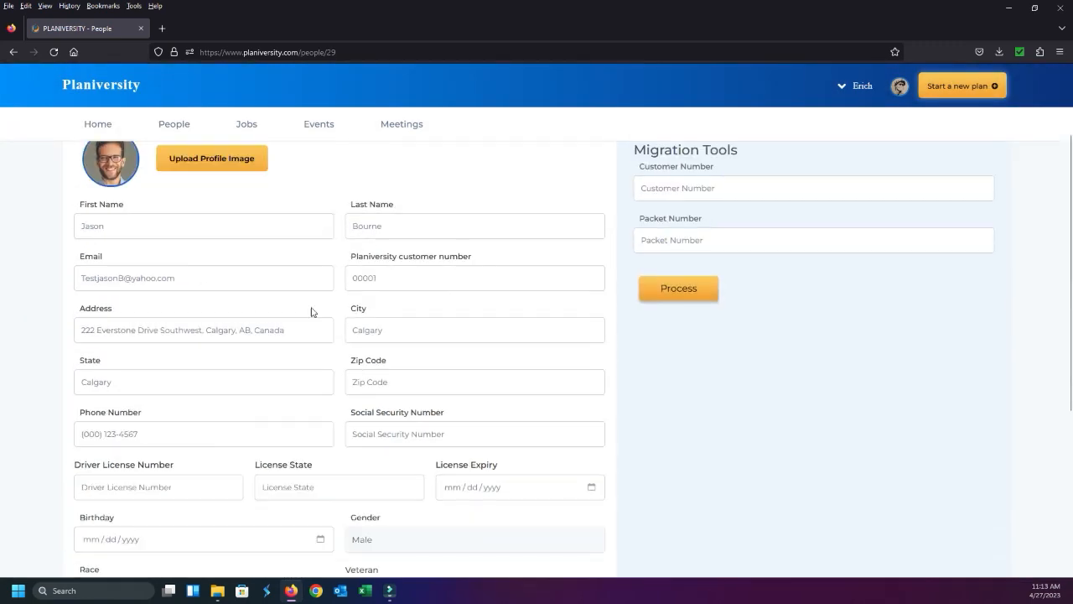
Return to the Jobs page and add the last employee in the suggestions to a blank job form
left_click(247, 130)
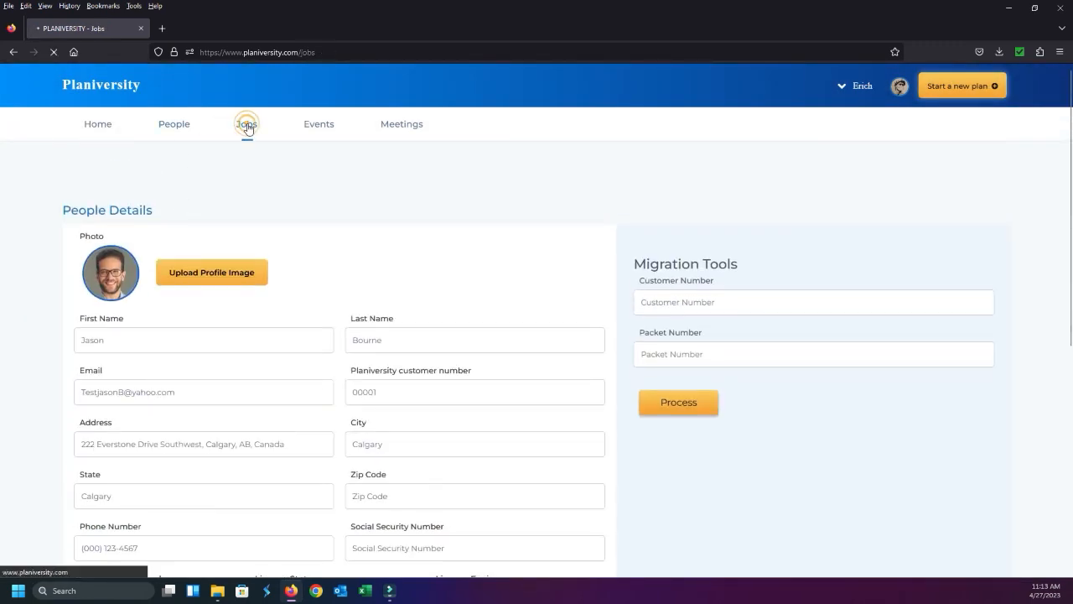
scroll(115, 361, "down", 3)
left_click(118, 297)
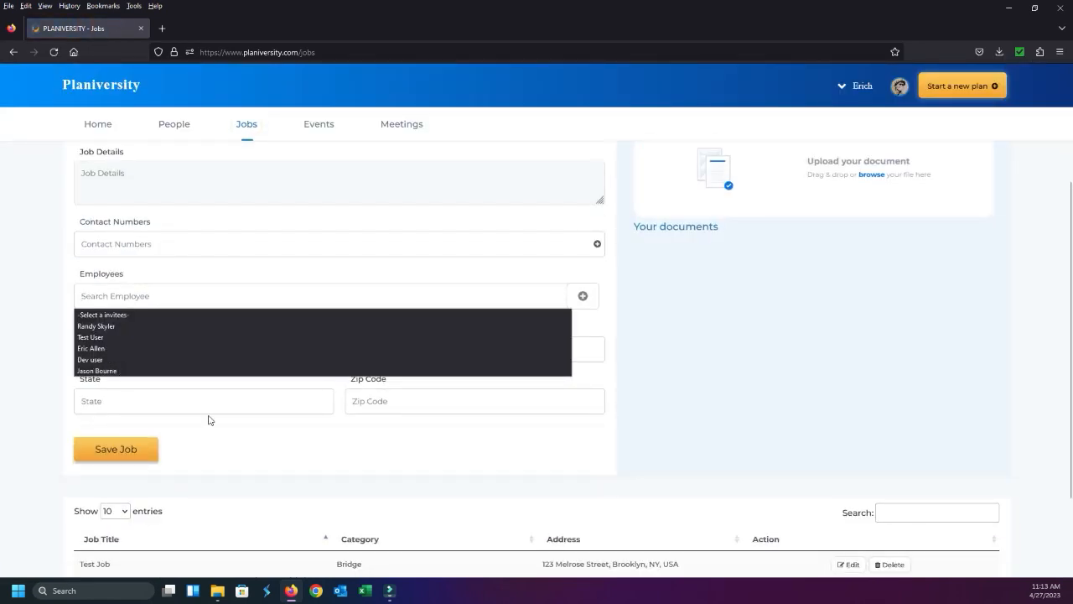
left_click(171, 372)
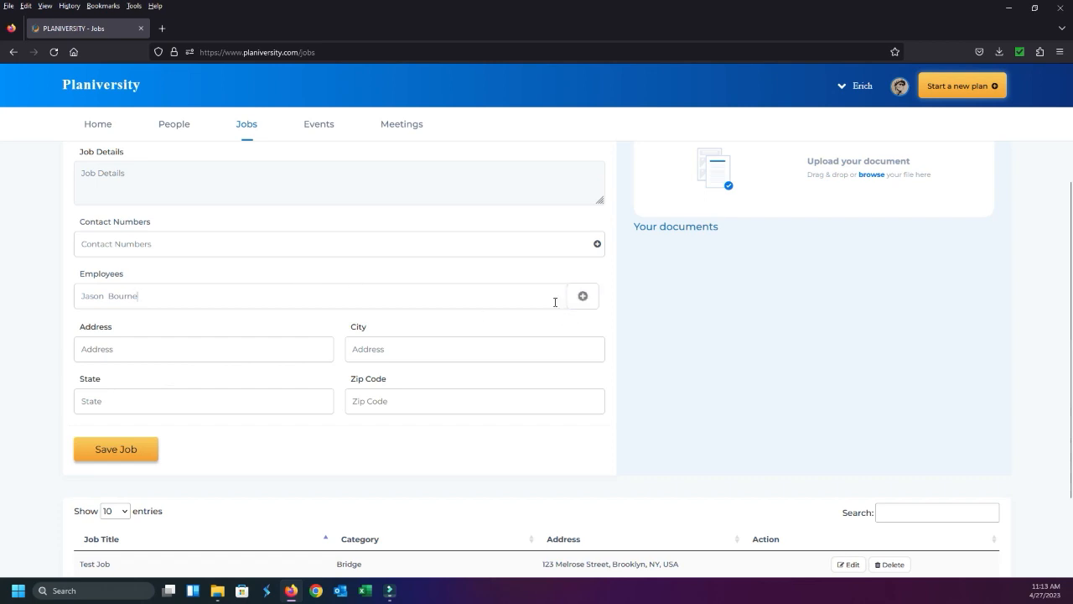
left_click(584, 296)
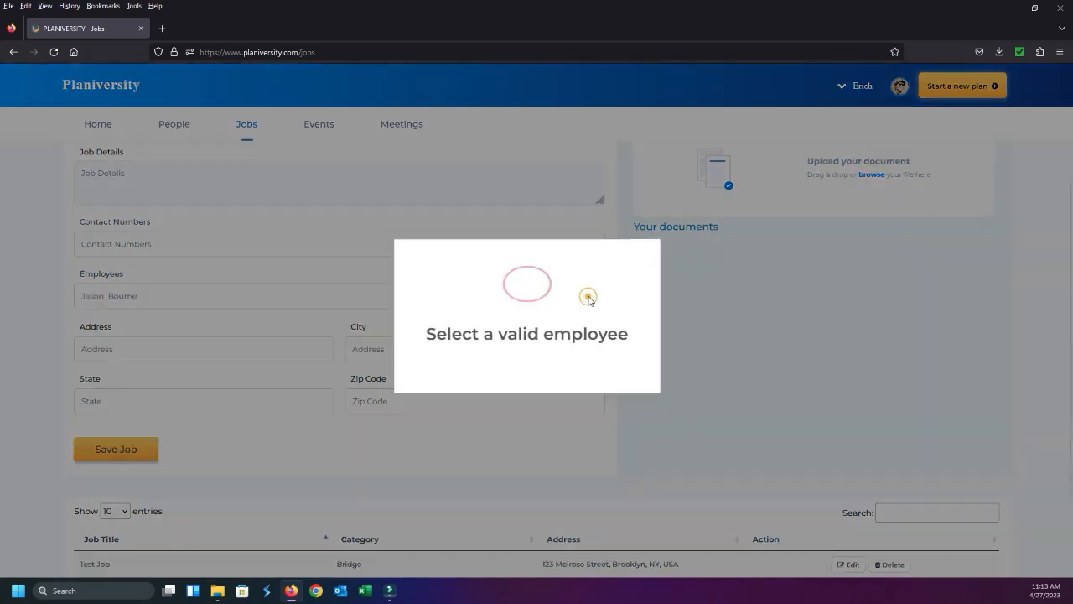
left_click(325, 294)
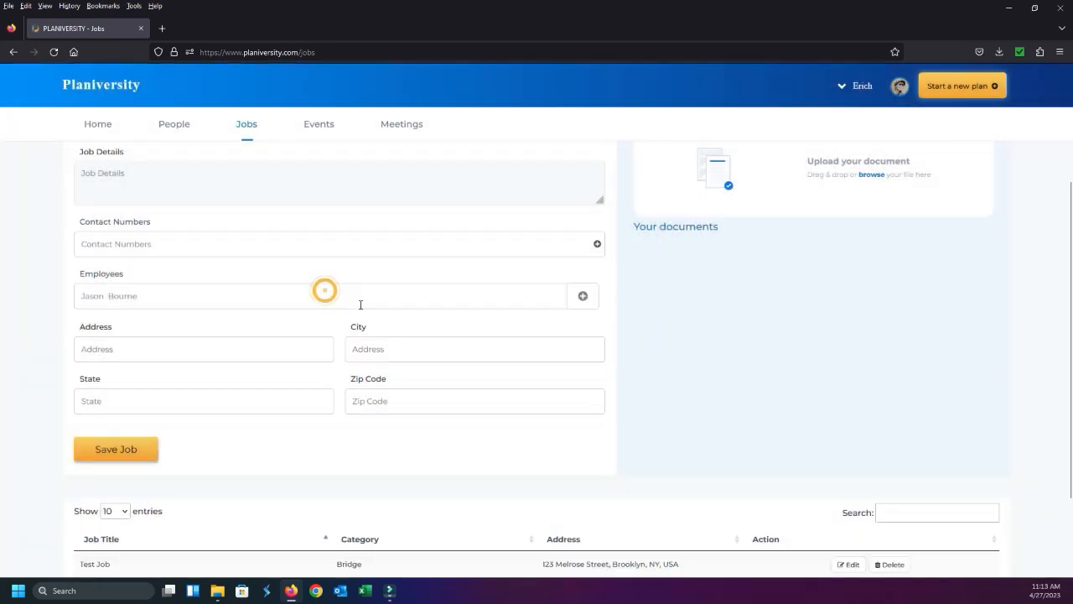
left_click(276, 296)
left_click(575, 296)
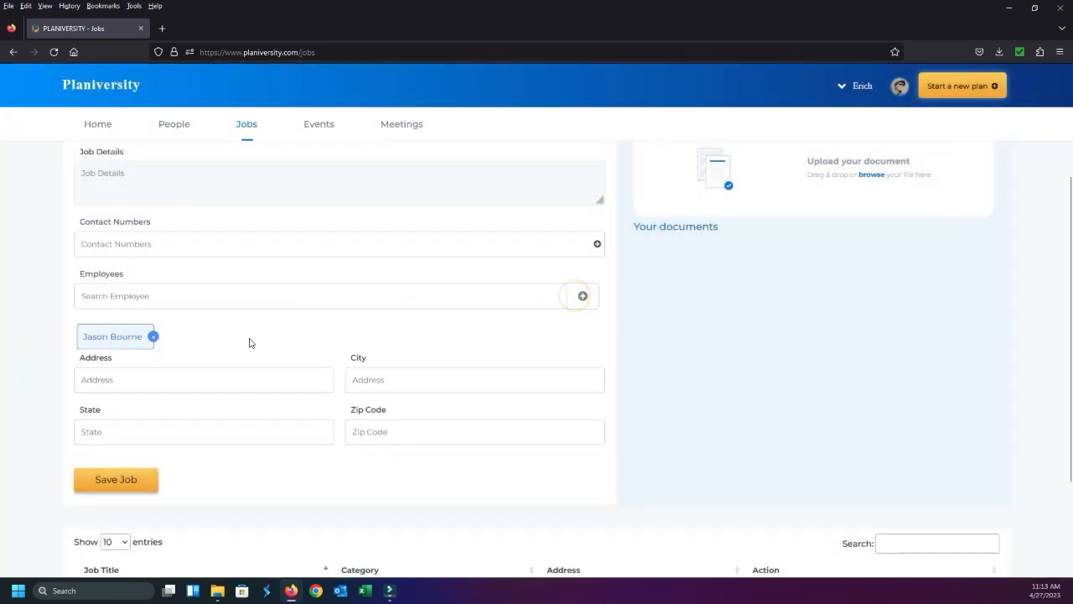
Remove the added employee from the blank job form
left_click(153, 336)
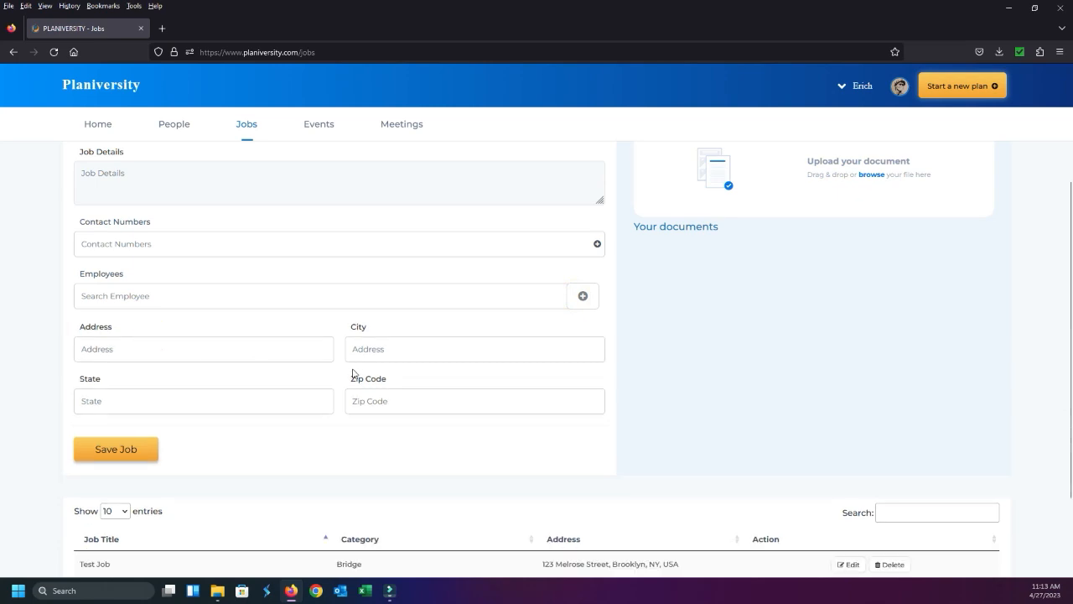
scroll(349, 374, "up", 1)
scroll(349, 375, "up", 1)
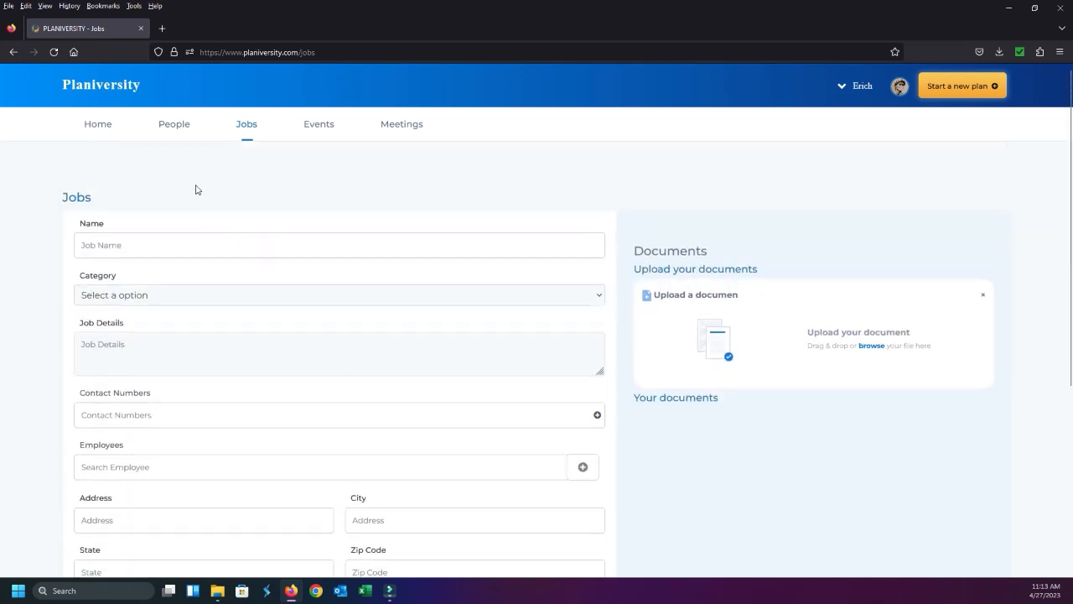
Return to the home dashboard and look over the upcoming items and the monthly calendar
left_click(96, 127)
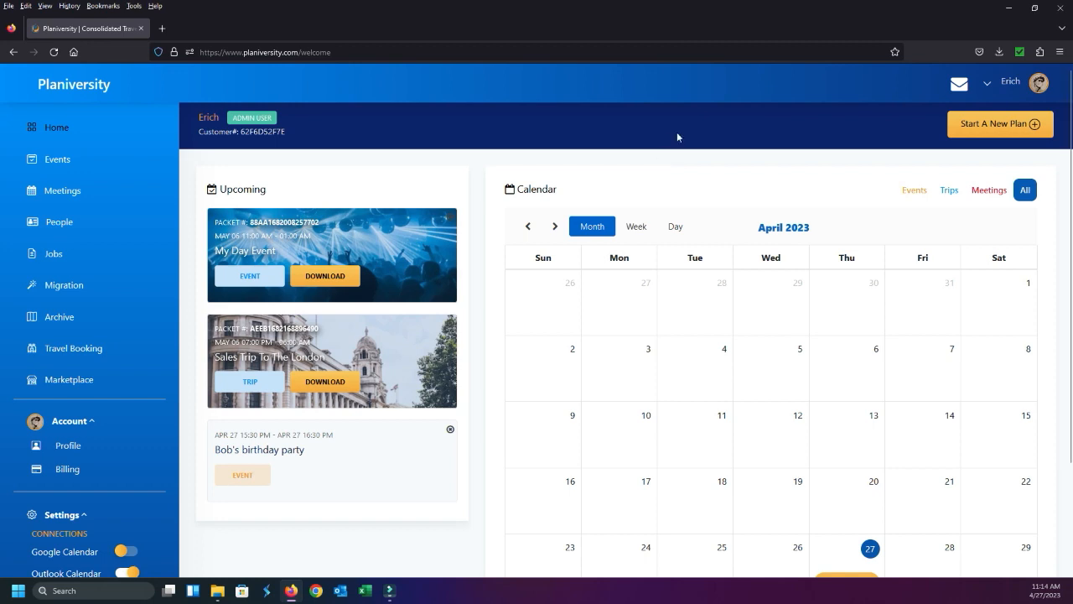
scroll(699, 268, "down", 3)
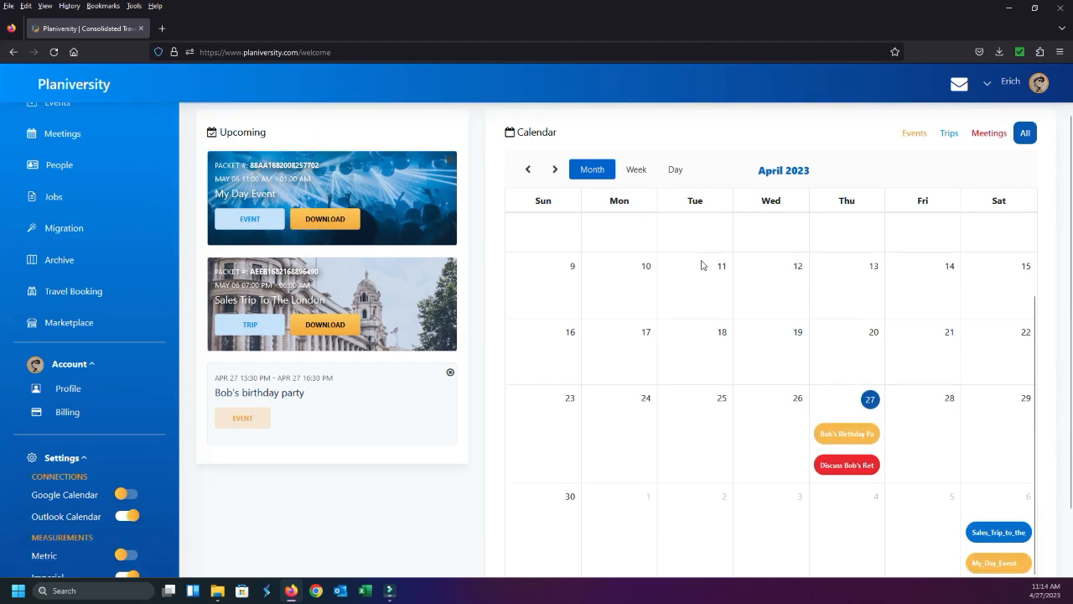
scroll(701, 264, "down", 2)
scroll(553, 289, "up", 2)
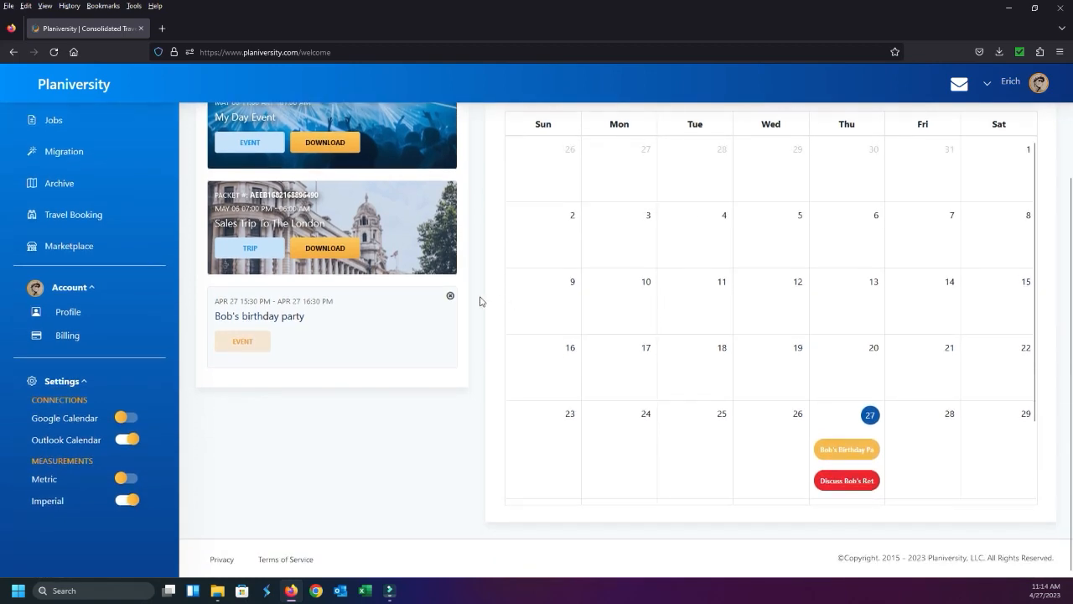
scroll(486, 298, "up", 2)
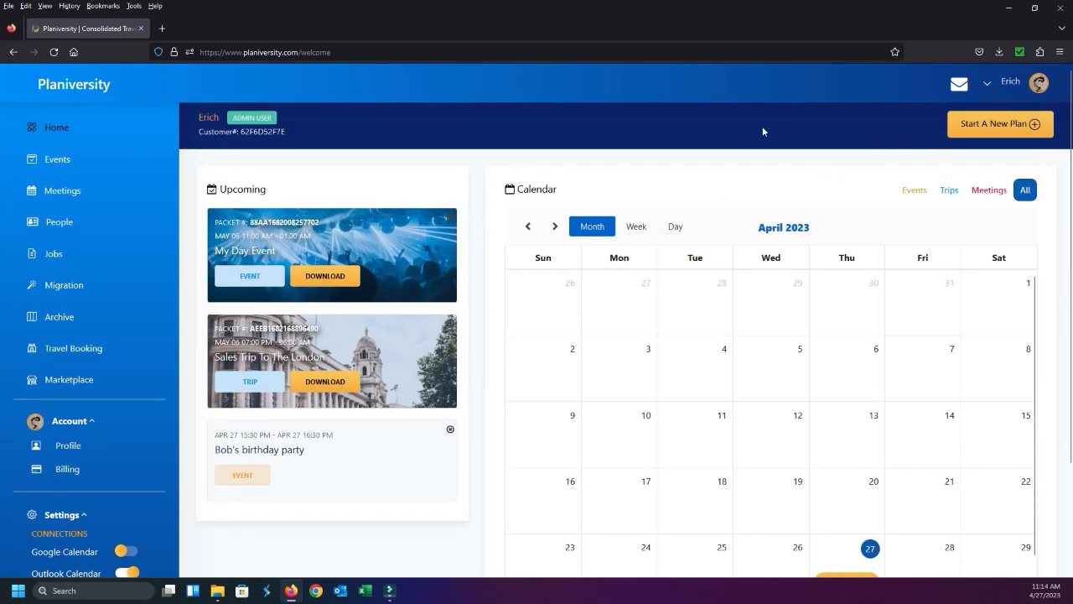